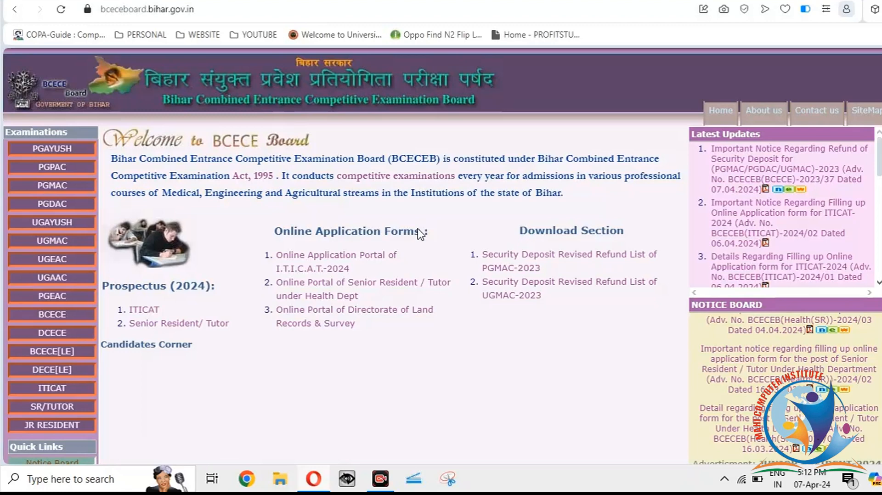
# - Open the ITICAT-2024 online application portal and start a new candidate registration
pyautogui.click(336, 263)
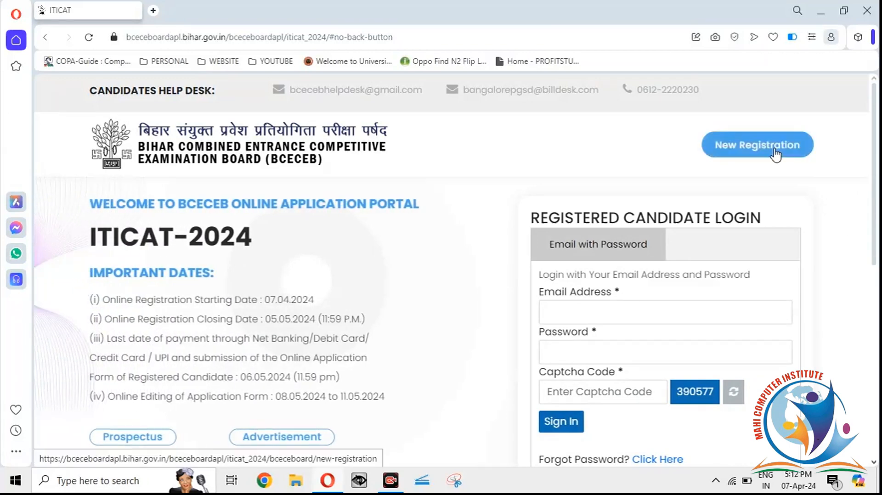
pyautogui.click(721, 152)
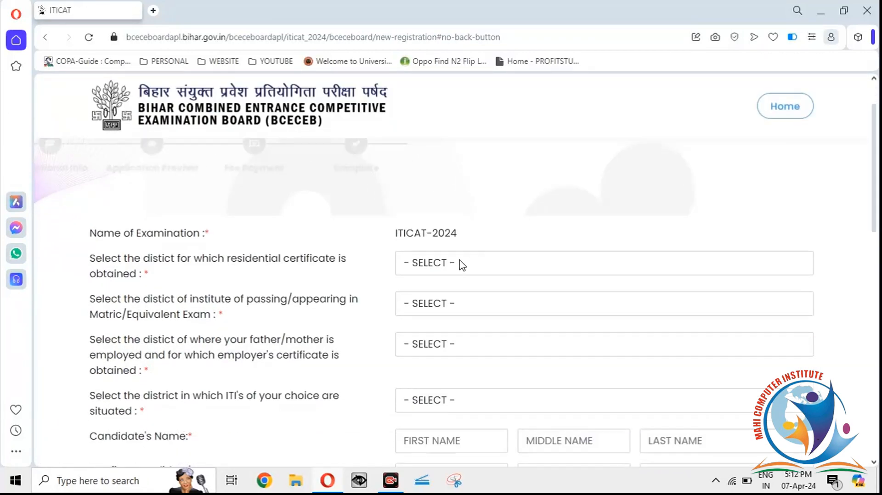
# - Set the residential district to PATNA
pyautogui.click(462, 262)
pyautogui.click(462, 262)
pyautogui.click(472, 270)
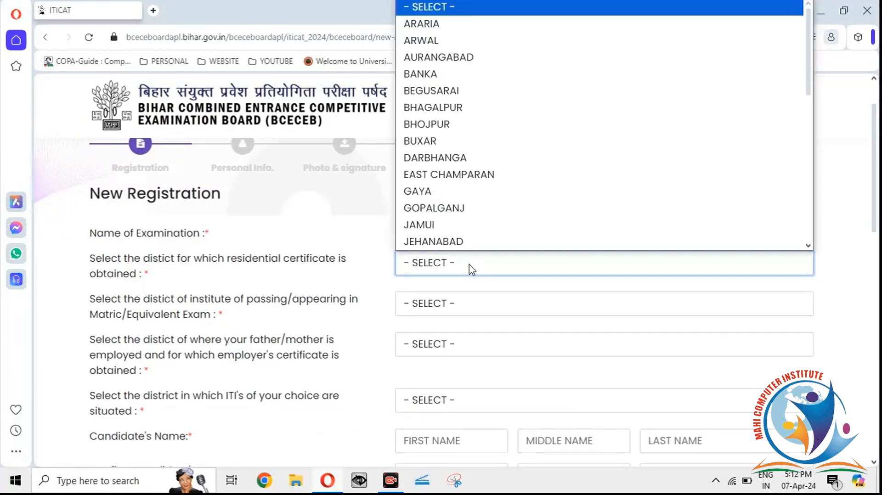
pyautogui.press('p')
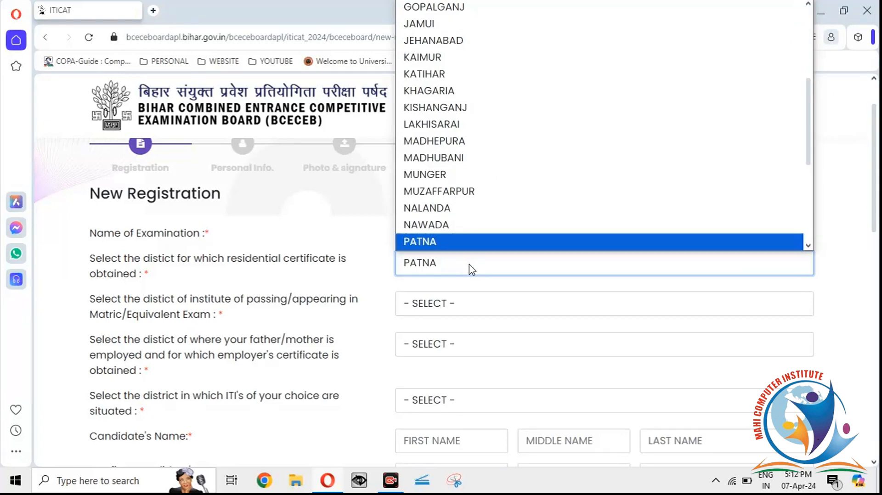
pyautogui.press('Return')
pyautogui.click(473, 270)
pyautogui.click(446, 258)
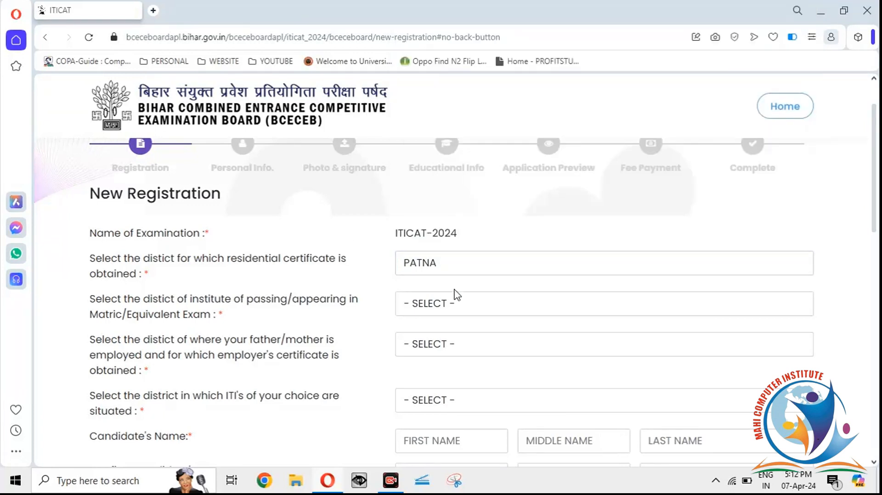
# - Set the Matric institute district to LAKHISARAI and the parent's employment district to PATNA
pyautogui.click(492, 294)
pyautogui.scroll(-3, 493, 293)
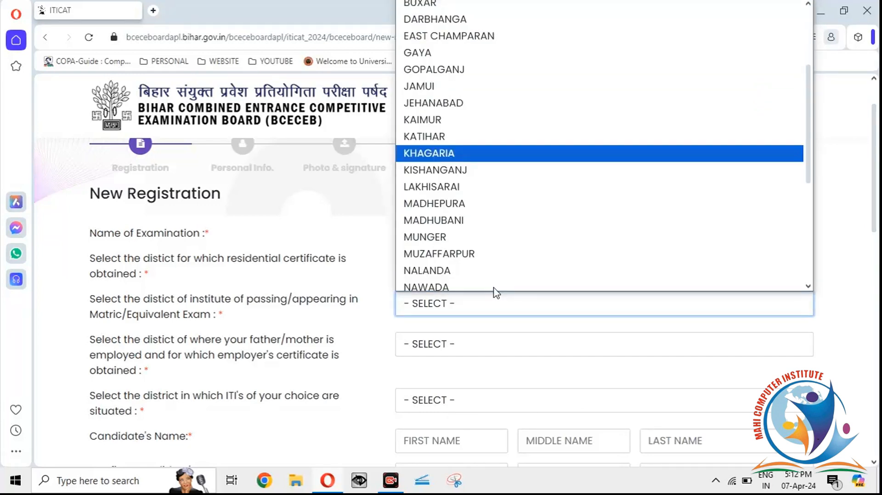
pyautogui.click(473, 313)
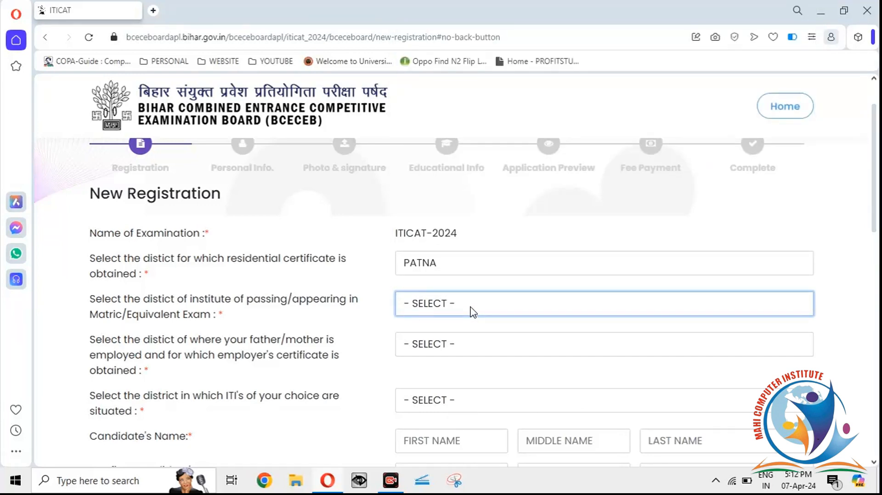
pyautogui.press('l')
pyautogui.click(466, 344)
pyautogui.click(472, 326)
pyautogui.scroll(-1, 175, 326)
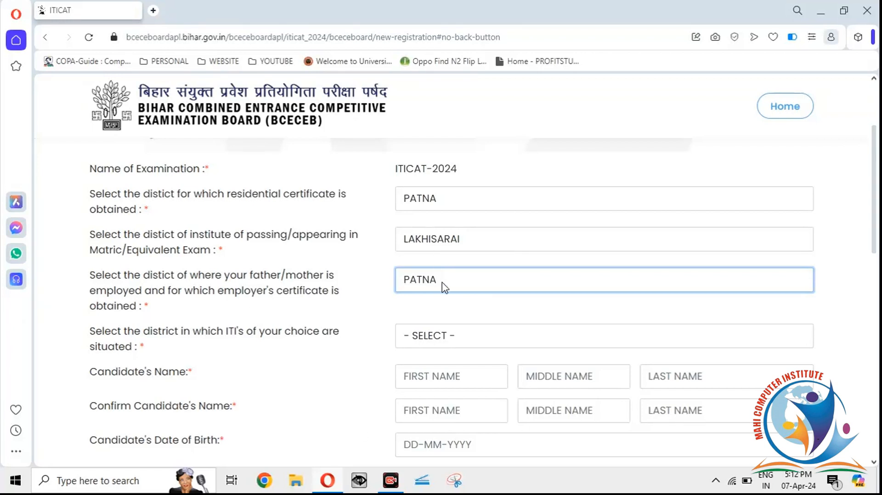
pyautogui.scroll(-1, 400, 335)
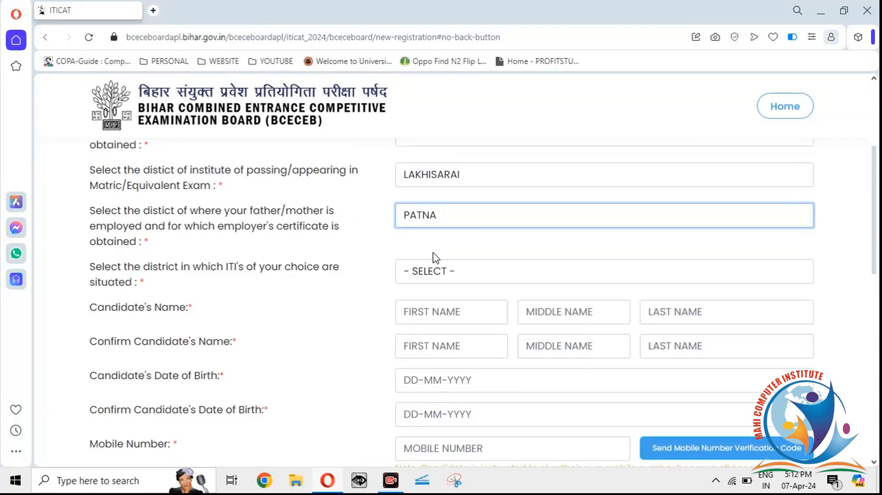
pyautogui.click(475, 275)
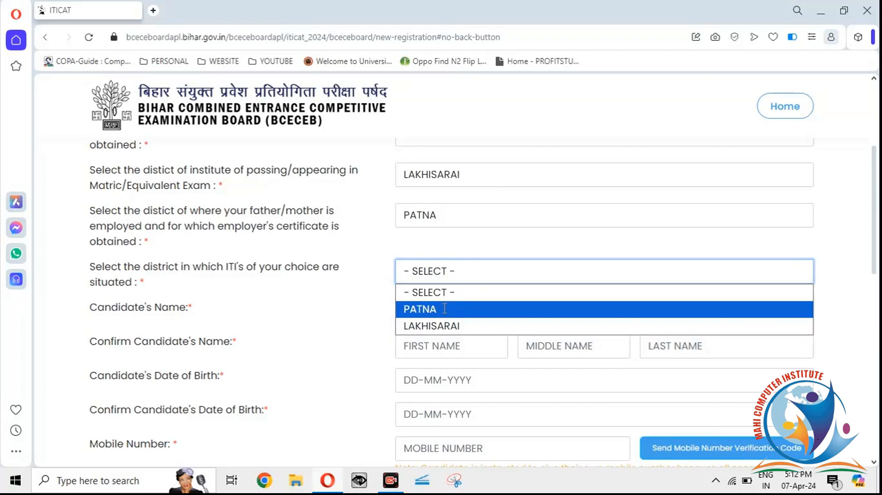
# - Choose PATNA as the ITI district and enter the candidate's first and last name
pyautogui.click(445, 312)
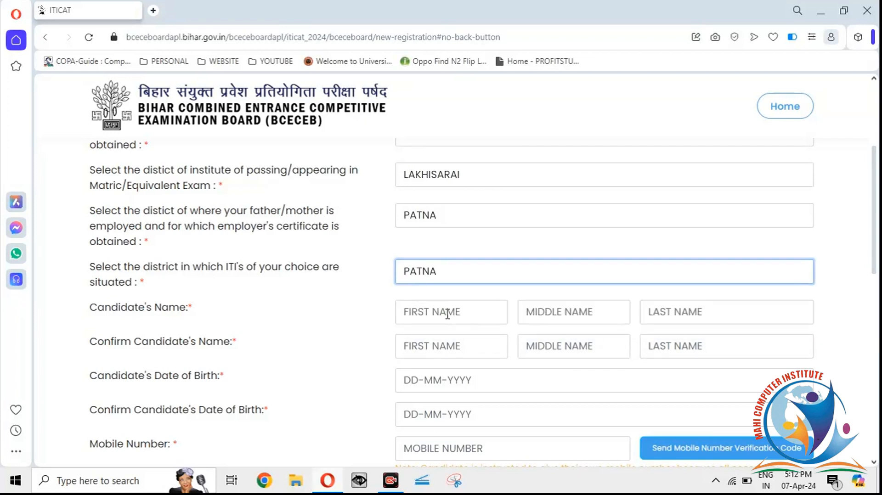
pyautogui.click(448, 313)
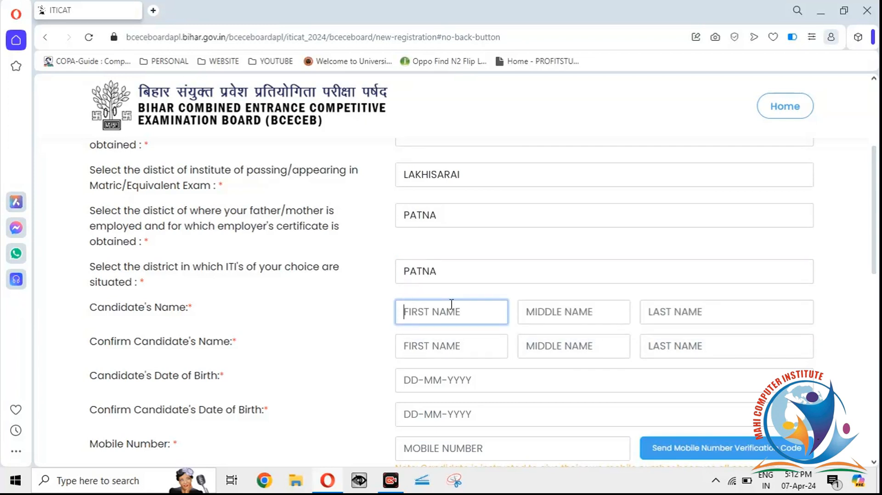
pyautogui.press('Tab')
pyautogui.press('Tab')
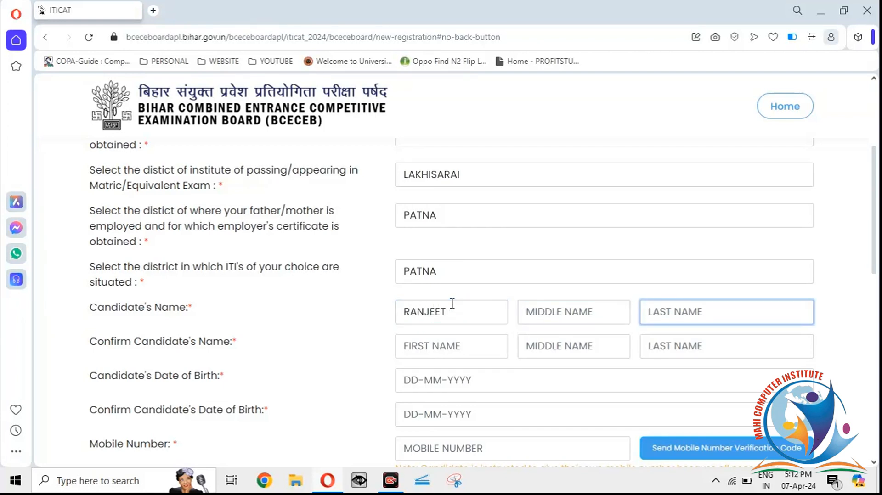
# - Repeat the candidate's first and last name in the Confirm Candidate's Name row
pyautogui.press('Tab')
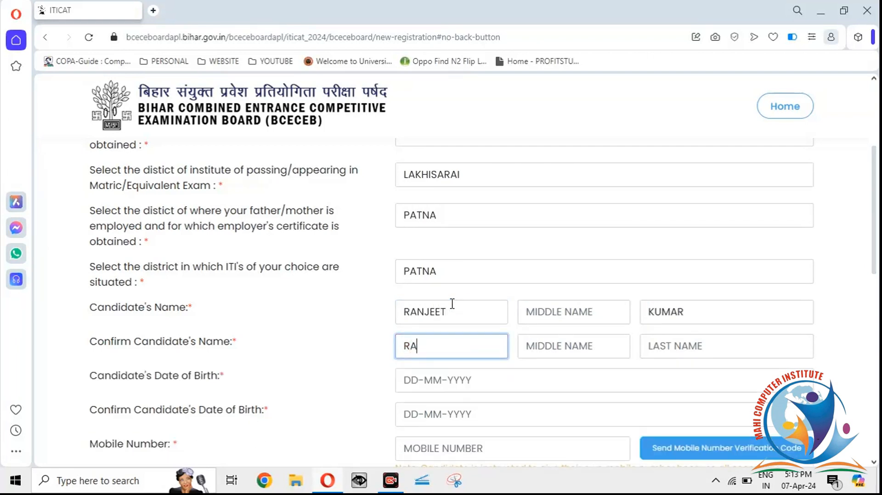
pyautogui.press('Tab')
pyautogui.press('Tab')
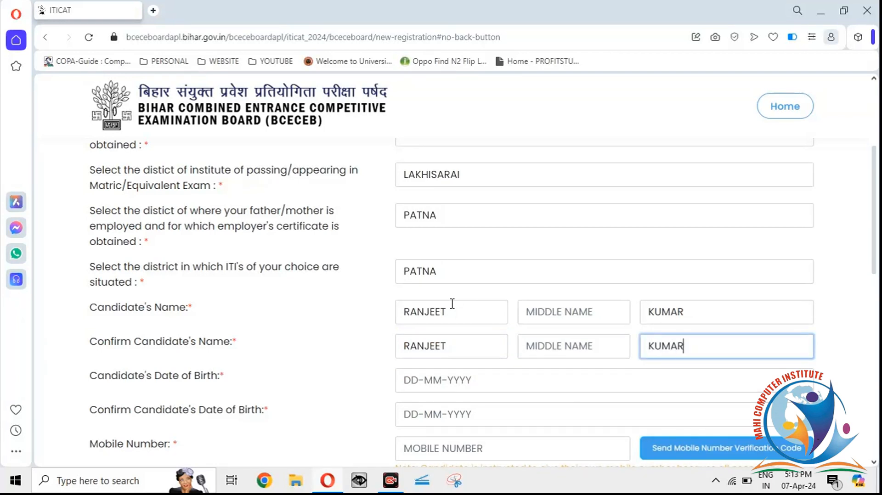
pyautogui.click(460, 380)
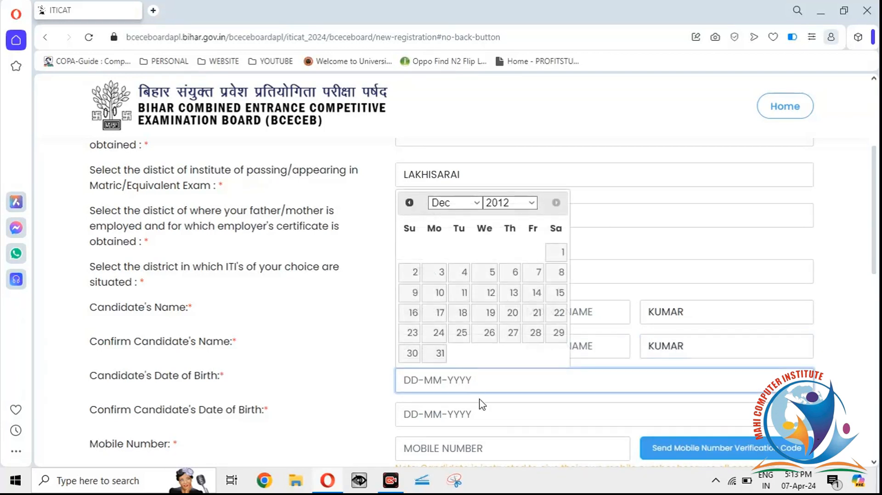
# - Pick 01-01-2000 as the date of birth in the calendar
pyautogui.click(521, 205)
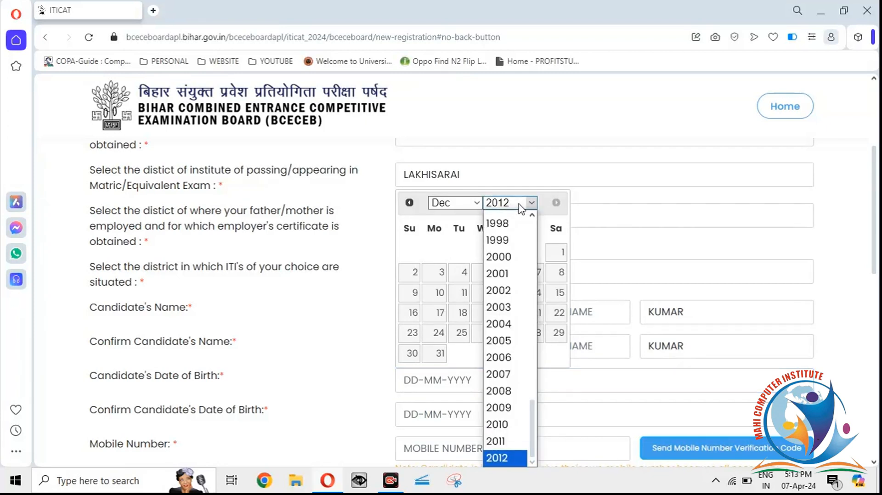
pyautogui.click(499, 257)
pyautogui.click(452, 202)
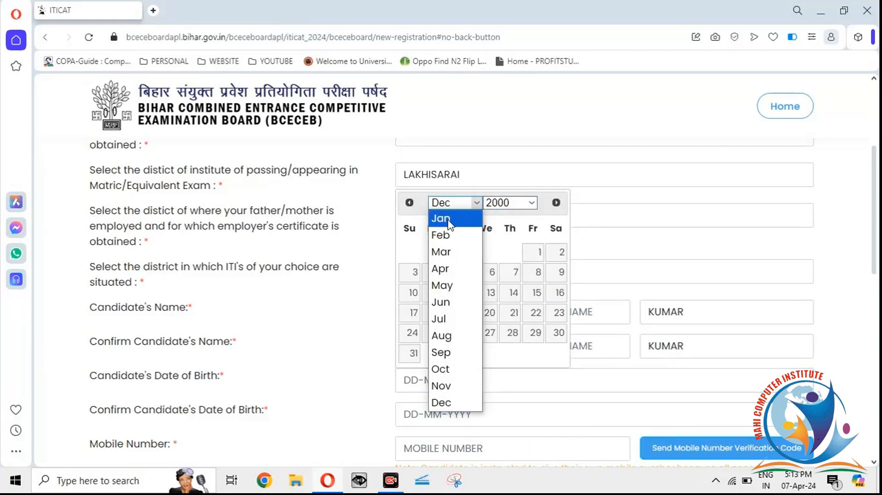
pyautogui.click(441, 217)
pyautogui.click(559, 254)
pyautogui.scroll(-4, 559, 350)
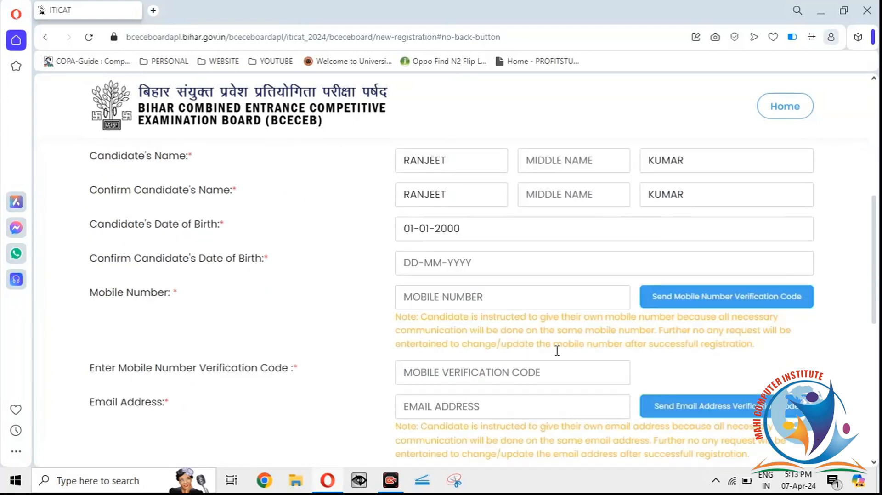
# - Confirm the date of birth as 01-01-2000 in the second calendar
pyautogui.click(446, 221)
pyautogui.click(504, 249)
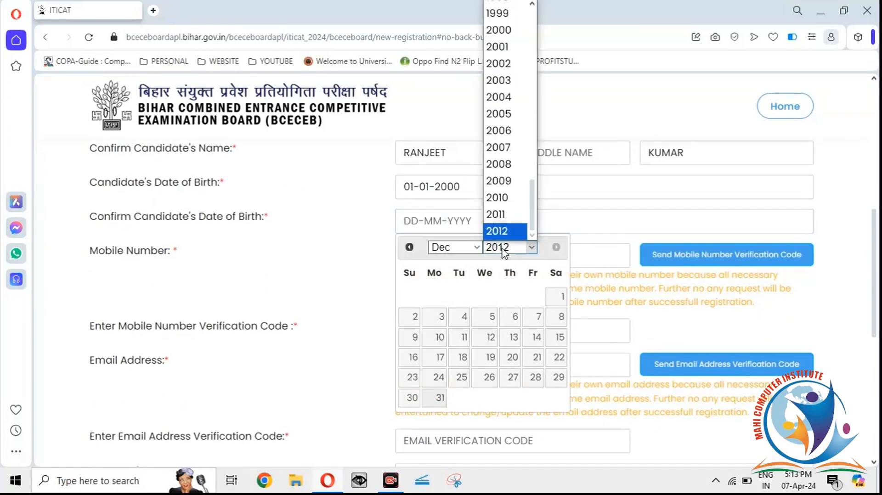
pyautogui.click(498, 30)
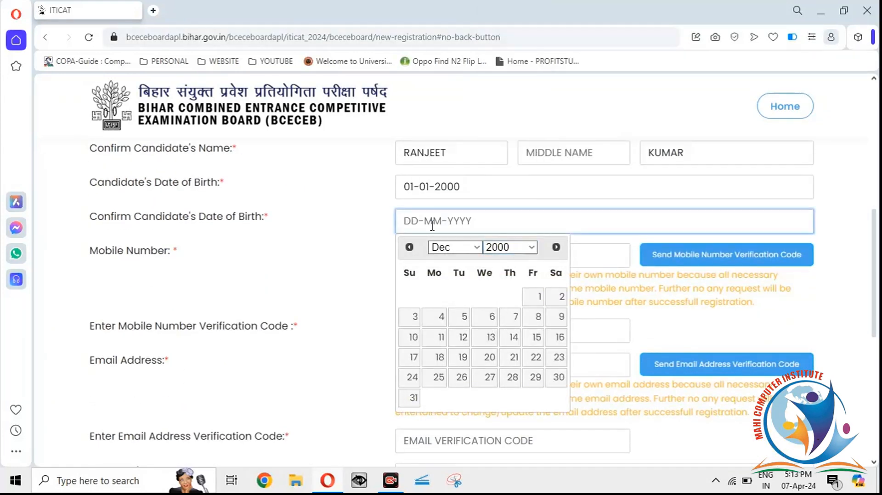
pyautogui.click(446, 248)
pyautogui.click(448, 263)
pyautogui.click(558, 297)
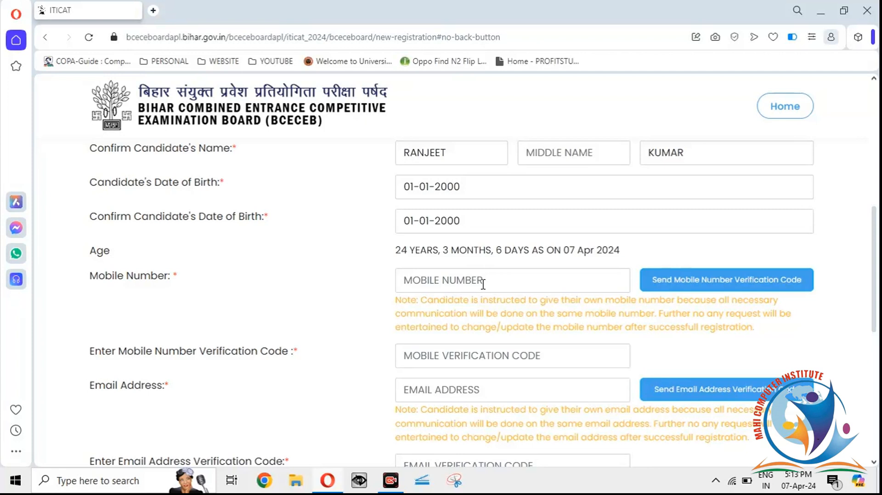
pyautogui.click(484, 284)
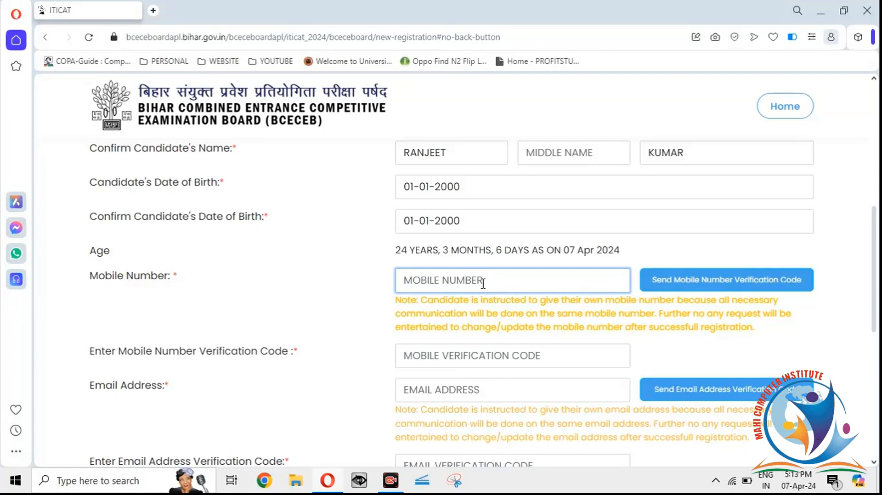
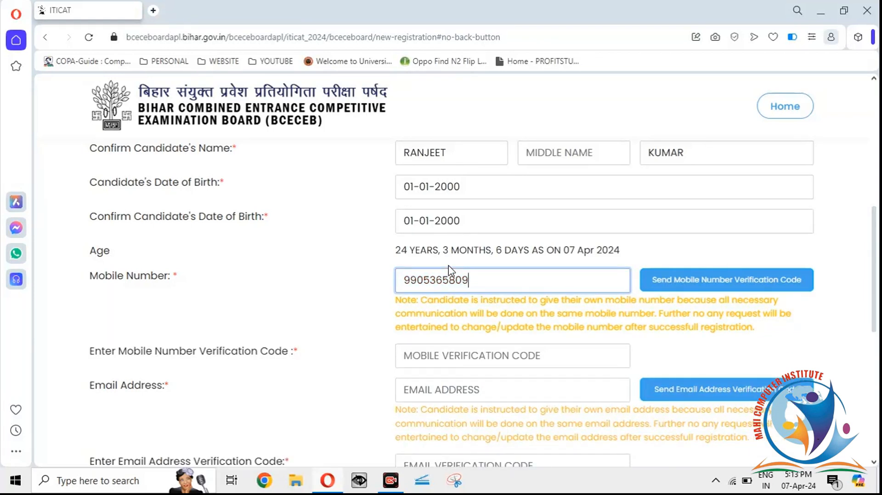
# - Enter the candidate's mobile number, request a code, and verify it with the received OTP
pyautogui.click(661, 287)
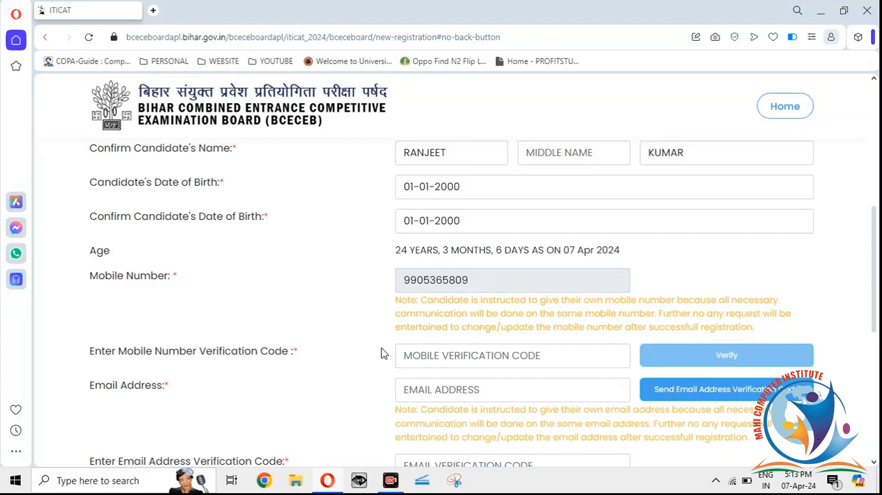
pyautogui.click(509, 355)
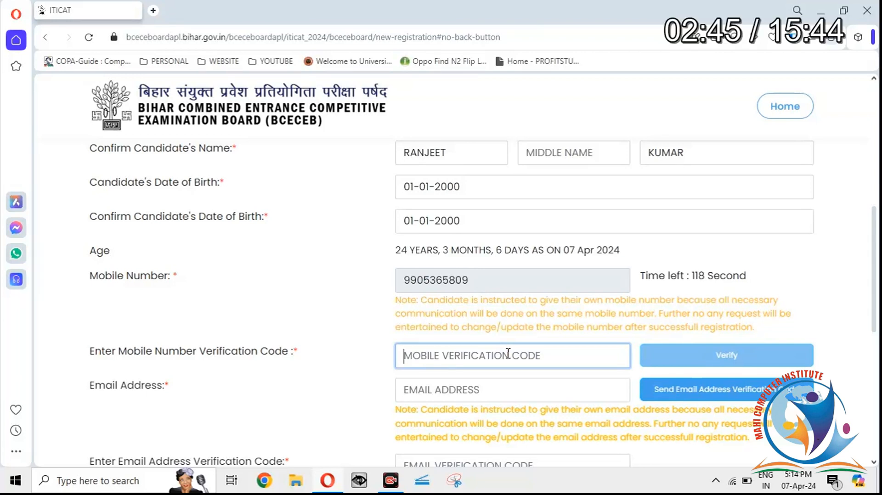
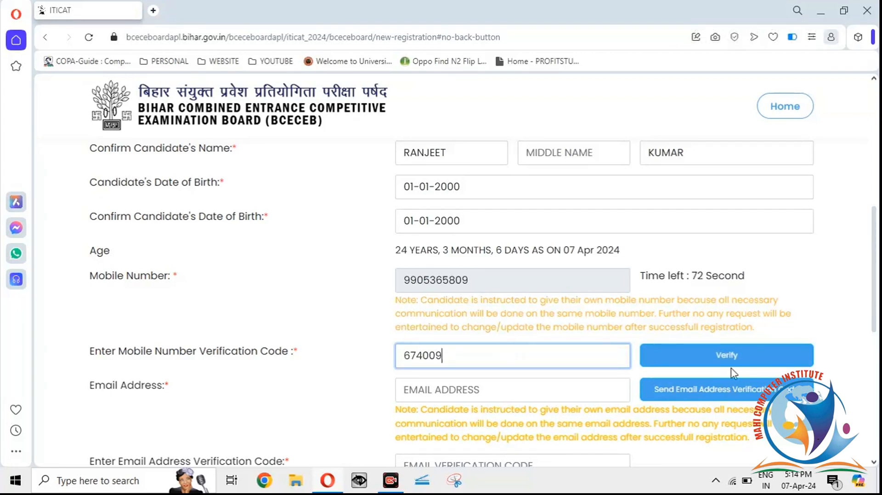
pyautogui.click(730, 359)
pyautogui.scroll(-2, 453, 323)
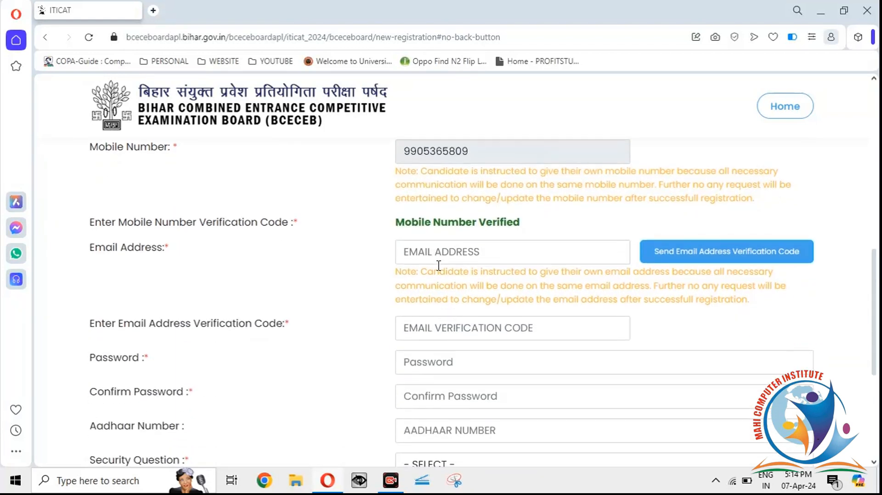
# - Enter the candidate's e-mail address, send a code, and verify it with the e-mailed code
pyautogui.click(436, 253)
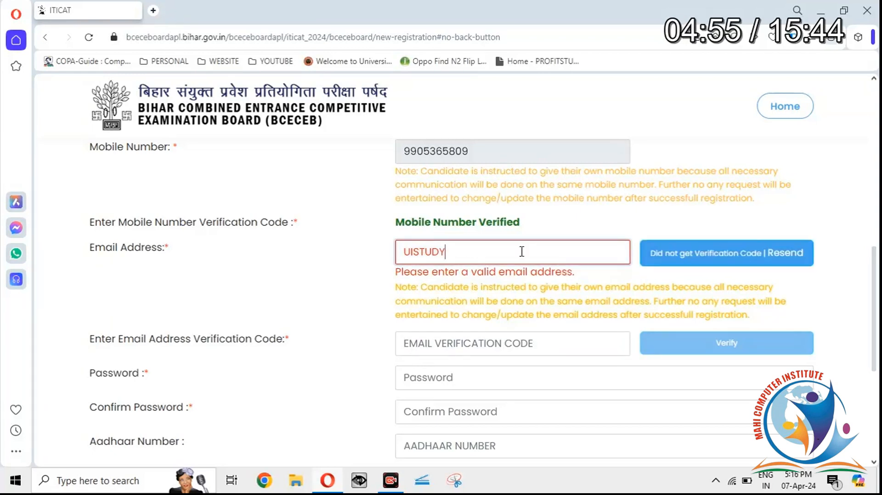
pyautogui.write('01@')
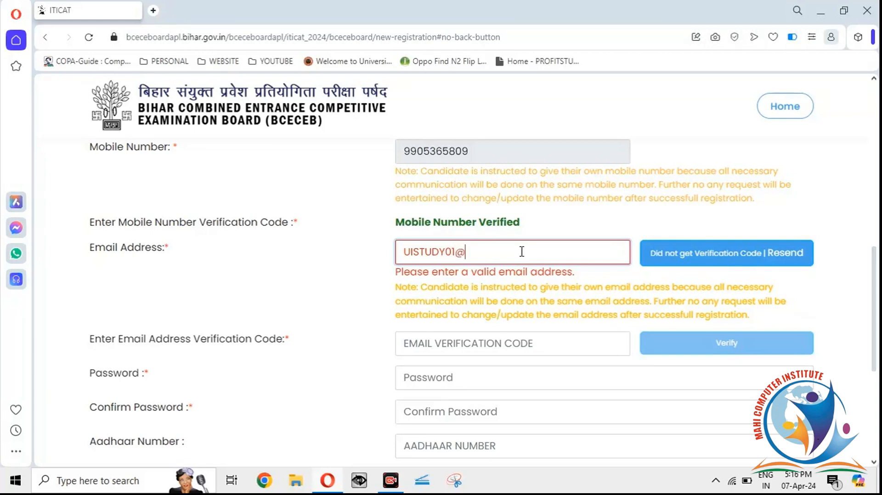
pyautogui.write('GMAIL.COM')
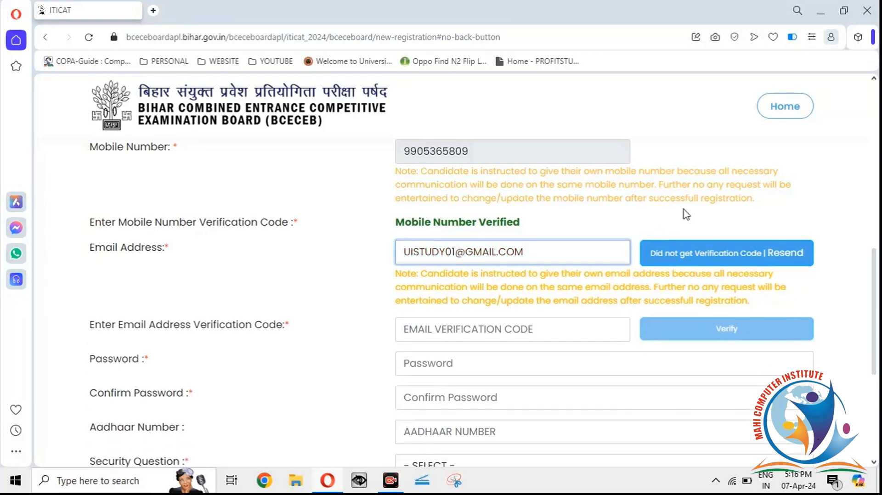
pyautogui.click(686, 262)
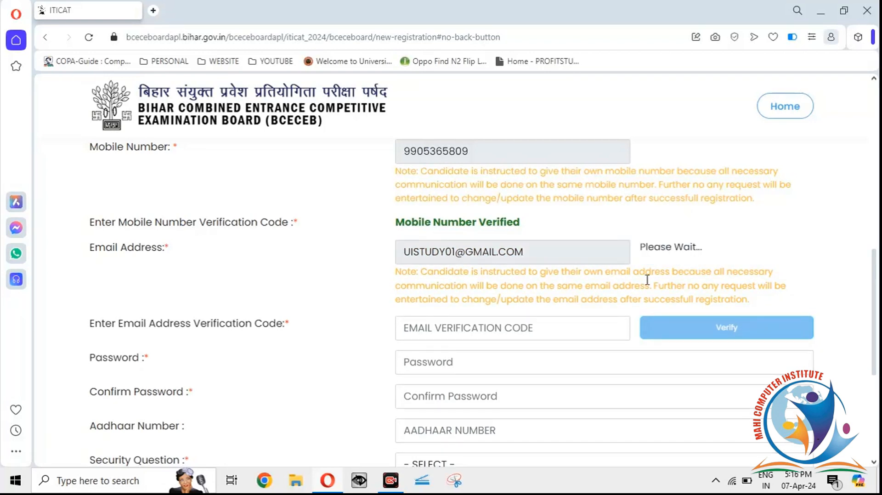
pyautogui.click(460, 330)
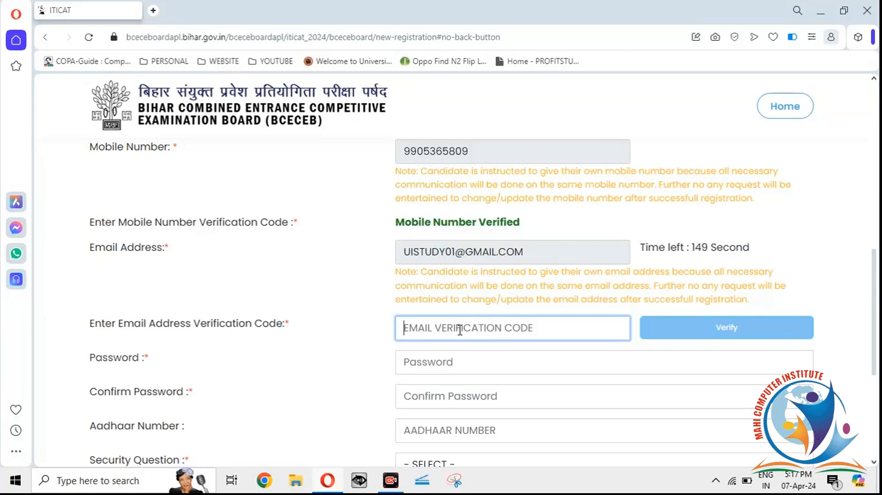
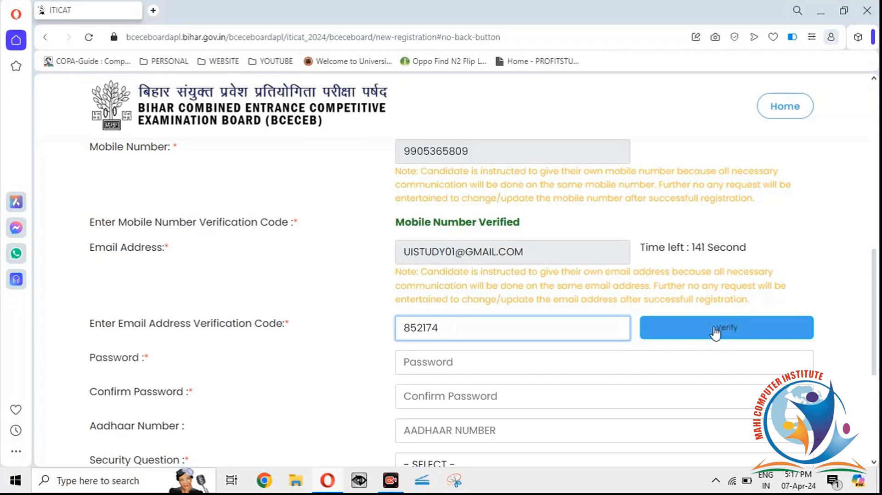
pyautogui.click(716, 333)
pyautogui.scroll(-1, 487, 277)
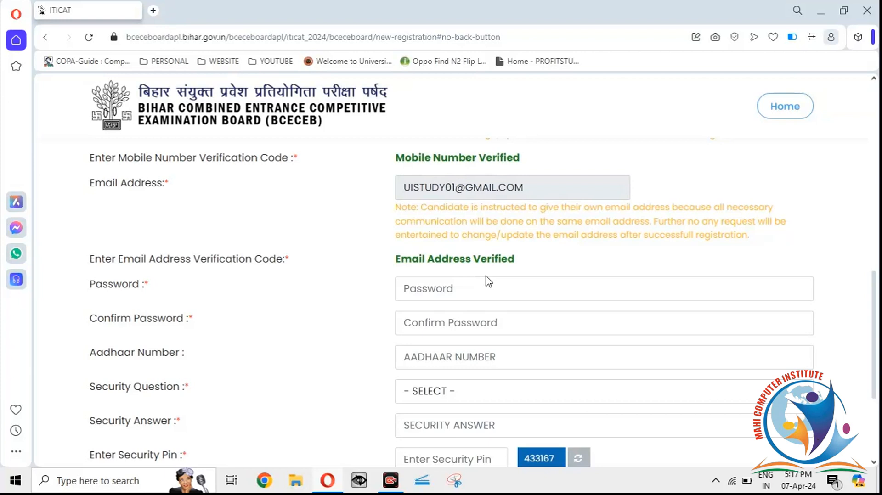
# - Type the account password and its confirmation, then dismiss the password mismatch warning
pyautogui.click(453, 285)
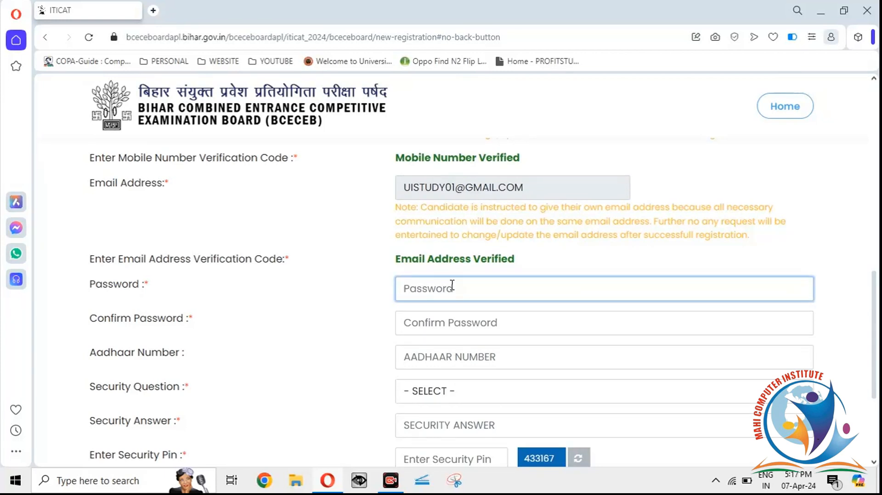
pyautogui.write('•')
pyautogui.press('BackSpace')
pyautogui.write('•')
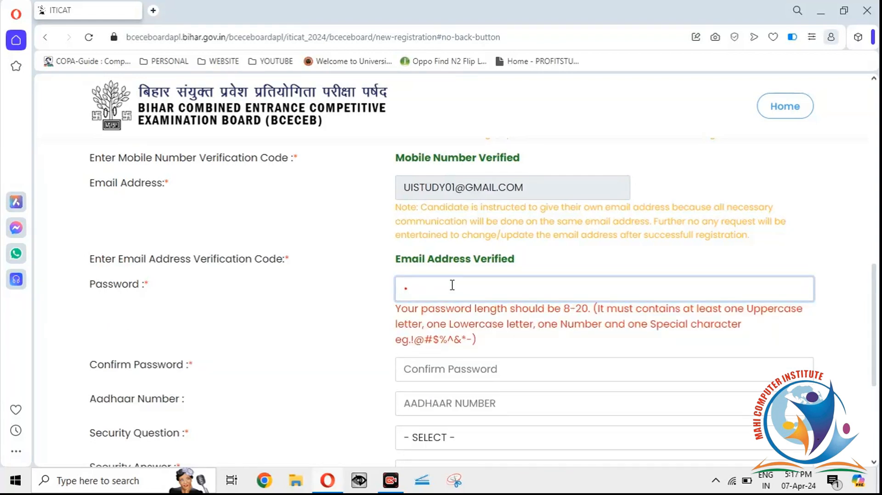
pyautogui.write('••••••••')
pyautogui.press('Tab')
pyautogui.write('••••')
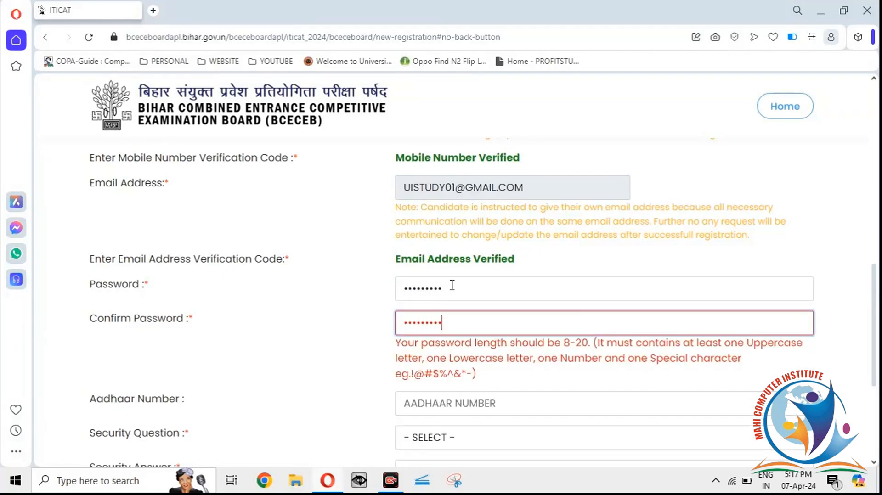
pyautogui.press('Tab')
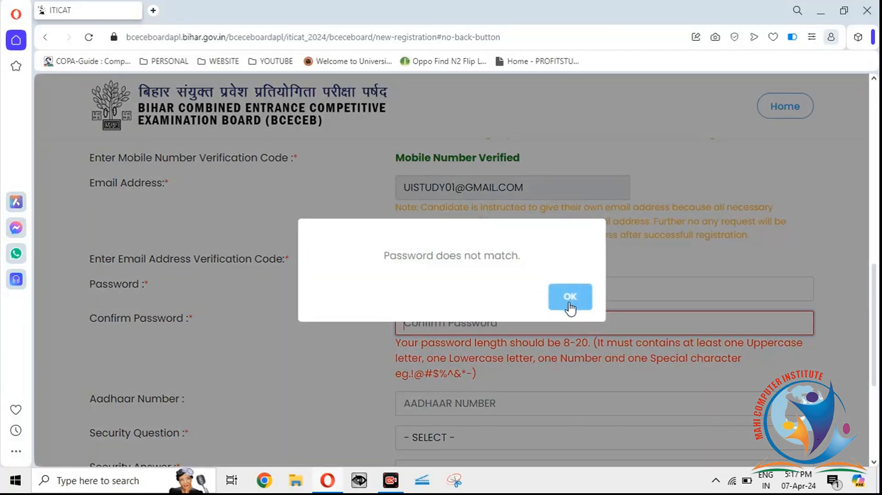
pyautogui.click(570, 298)
pyautogui.scroll(-3, 437, 257)
# - Retype the password and an identical confirmation so both fields match
pyautogui.doubleClick(443, 160)
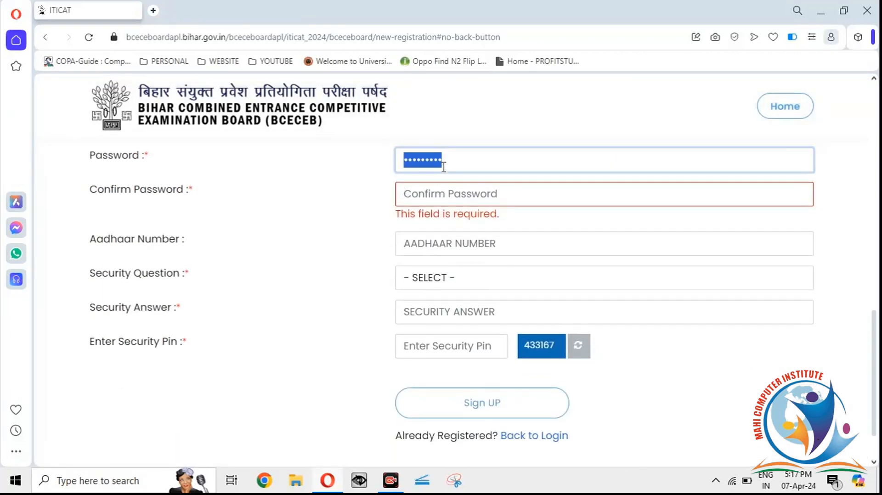
pyautogui.write('•')
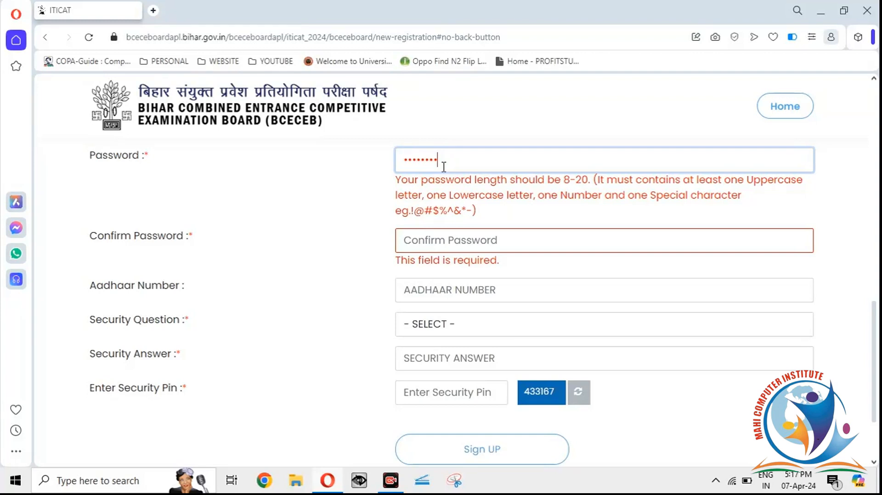
pyautogui.write('•')
pyautogui.press('Tab')
pyautogui.write('•')
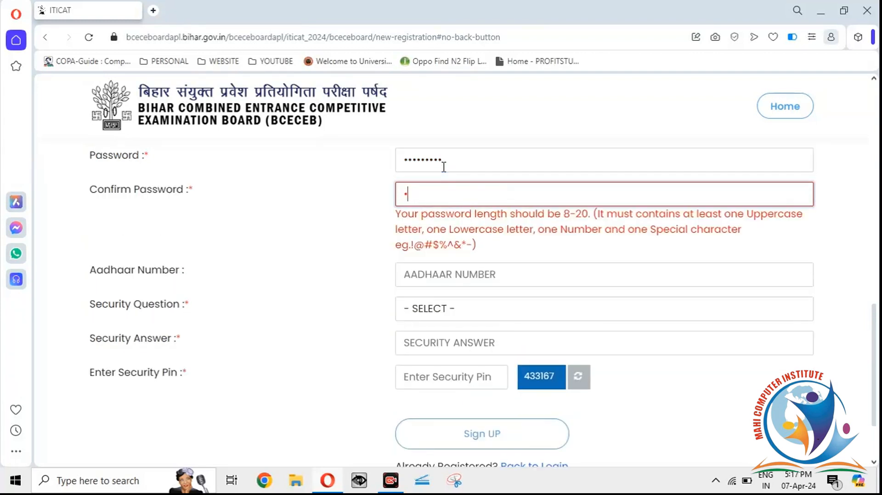
pyautogui.write('•••••••••')
pyautogui.press('Tab')
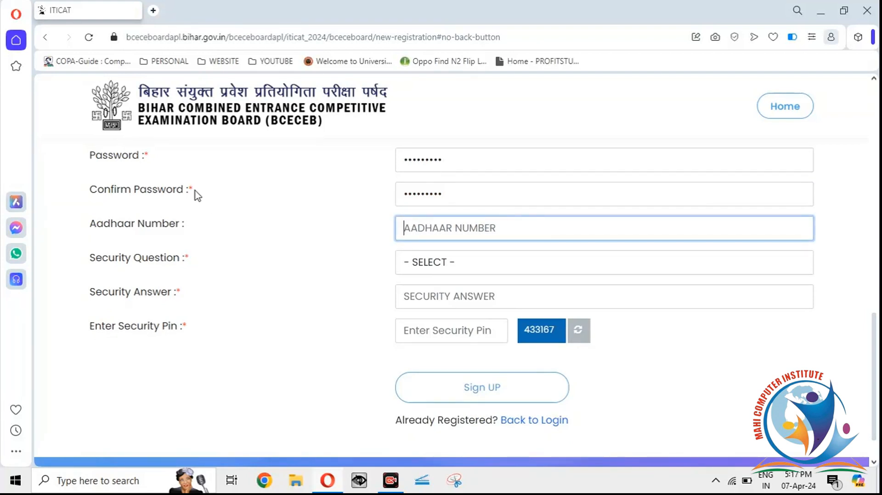
pyautogui.scroll(-1, 195, 204)
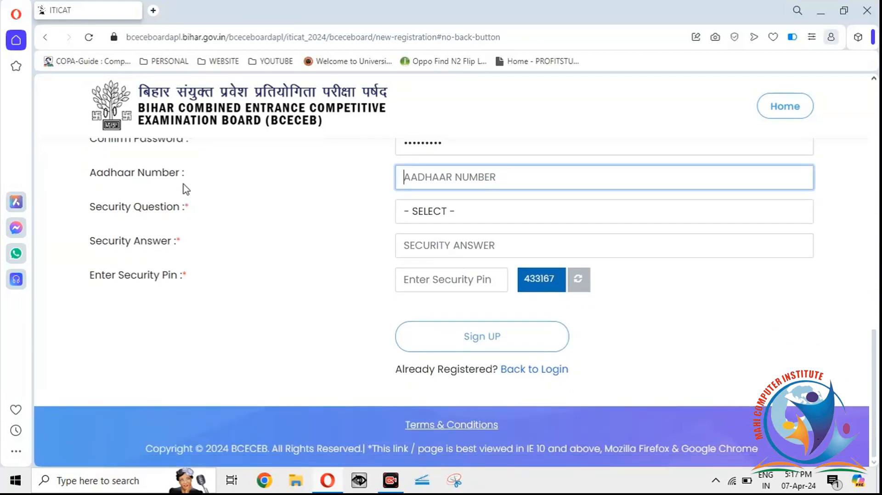
pyautogui.scroll(1, 224, 223)
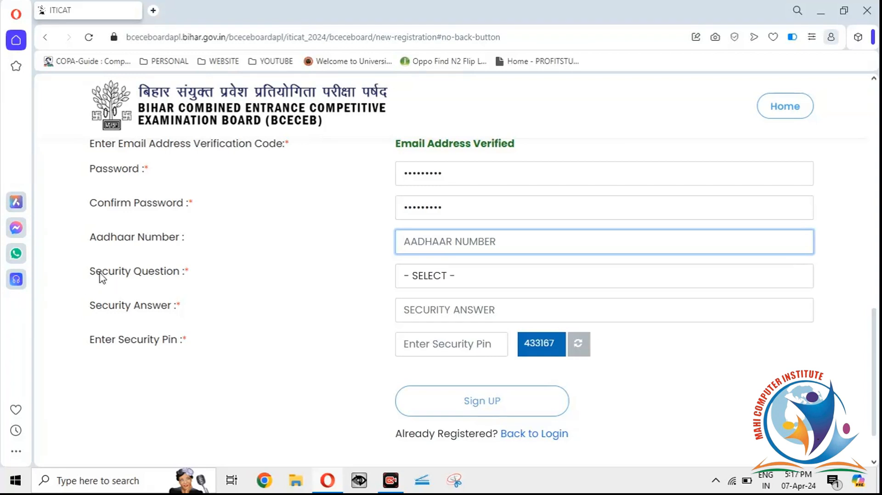
pyautogui.moveTo(95, 271); pyautogui.dragTo(171, 270)
# - Choose WHAT WAS YOUR CHILDHOOD NICKNAME?, type the answer, and enter the displayed security pin
pyautogui.click(171, 270)
pyautogui.click(454, 279)
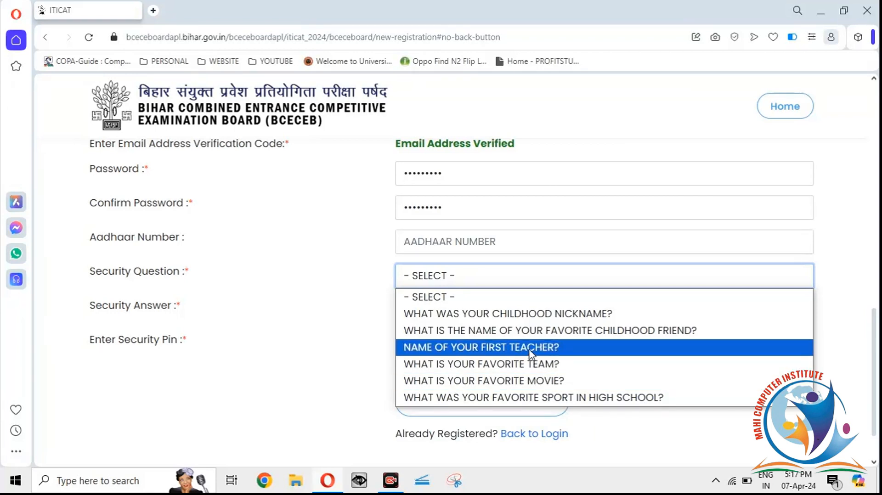
pyautogui.click(537, 314)
pyautogui.click(438, 316)
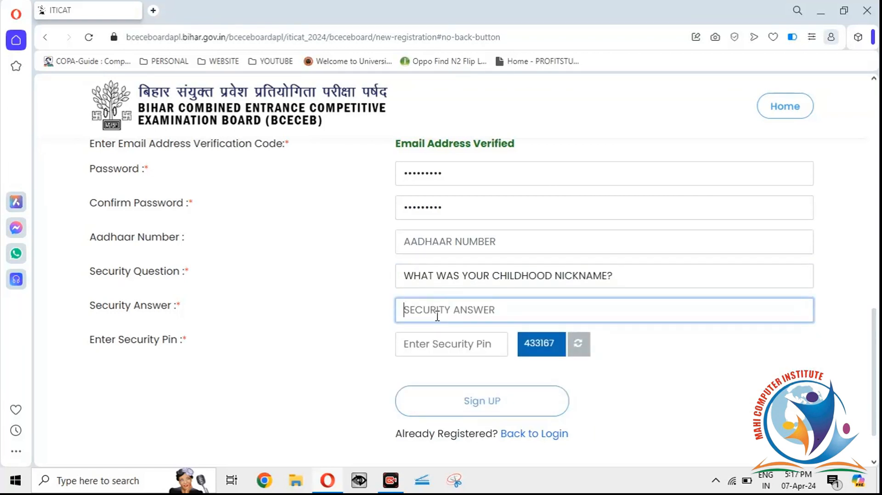
pyautogui.write('MA')
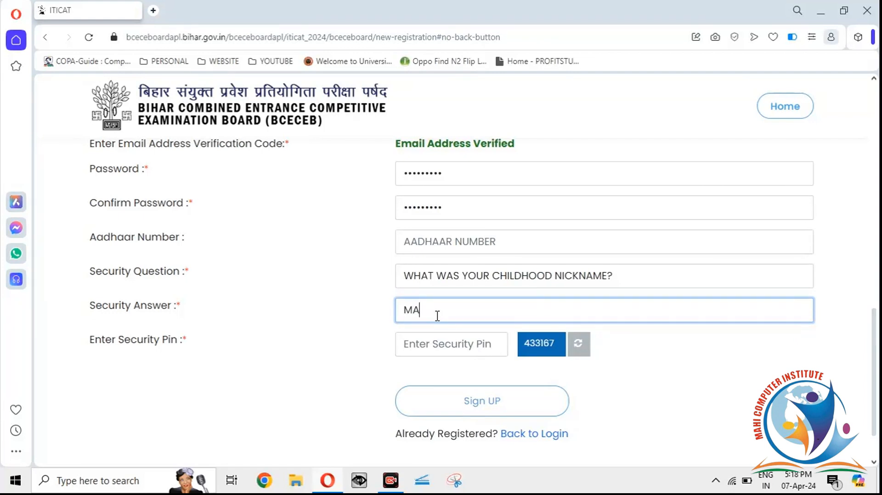
pyautogui.press('BackSpace')
pyautogui.press('BackSpace')
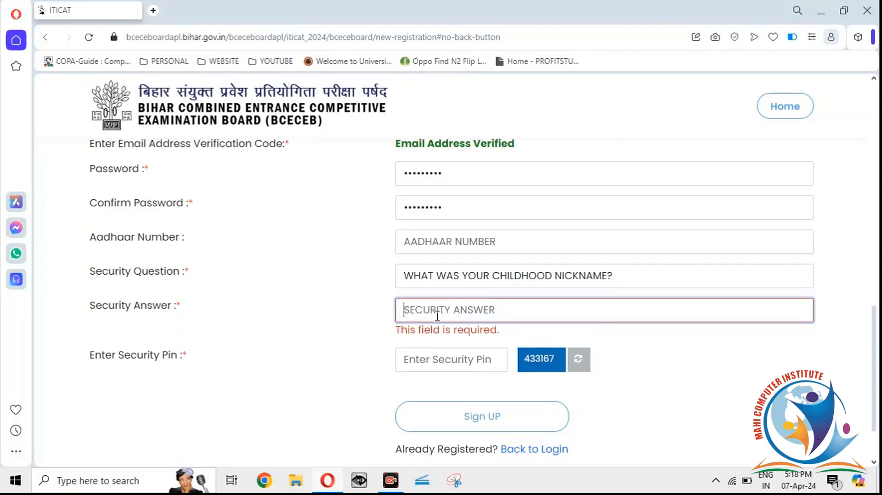
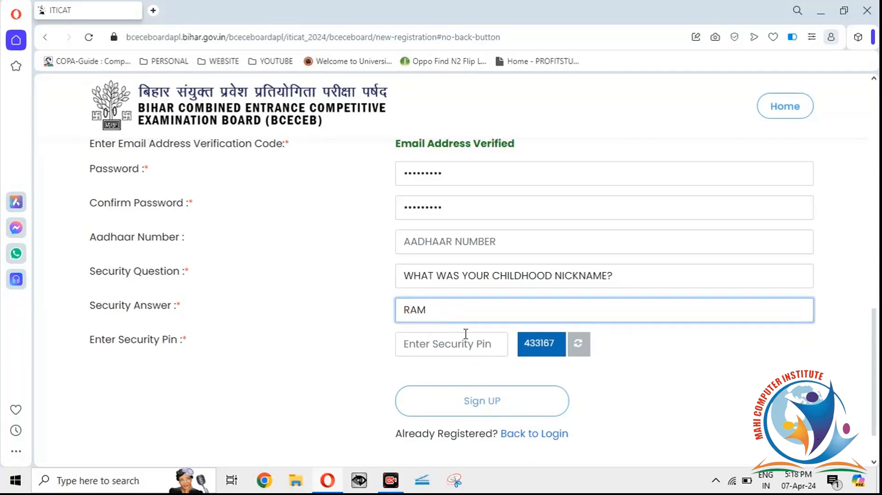
pyautogui.click(476, 349)
pyautogui.write('4')
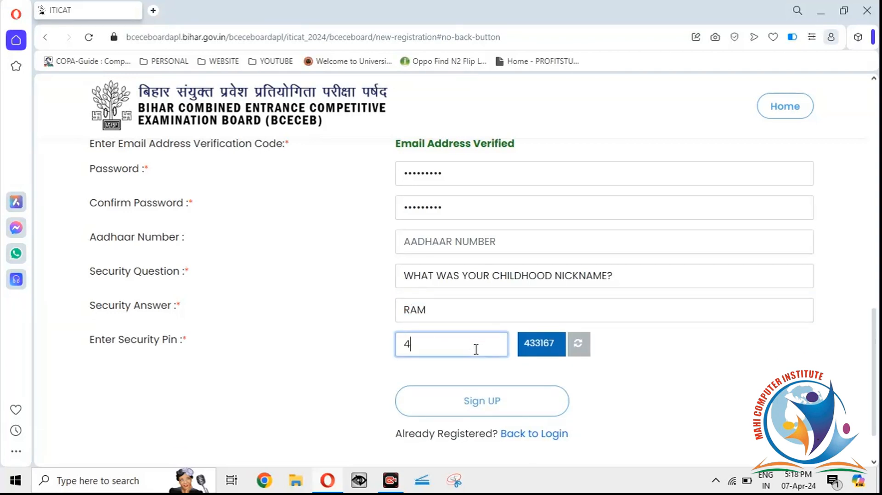
pyautogui.write('33167')
# - Submit the registration with Sign UP, confirm the reviewed details, and decline saving the password
pyautogui.click(487, 405)
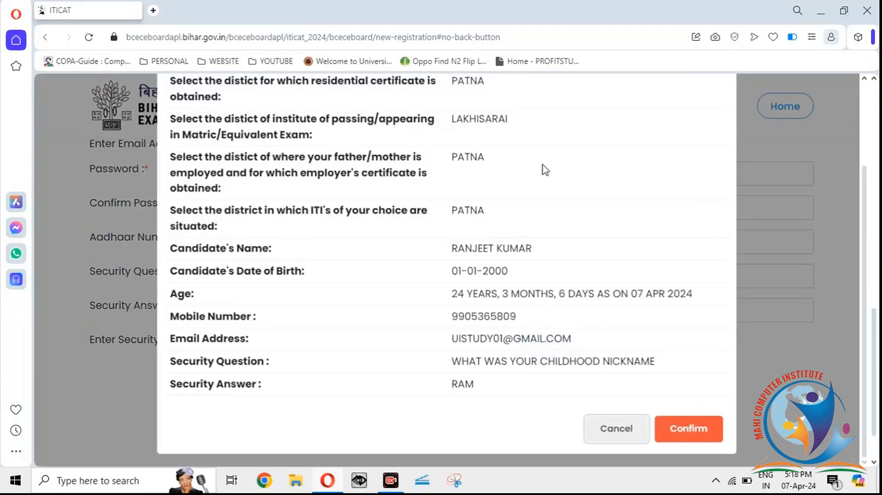
pyautogui.scroll(3, 544, 170)
pyautogui.scroll(-3, 503, 294)
pyautogui.click(689, 429)
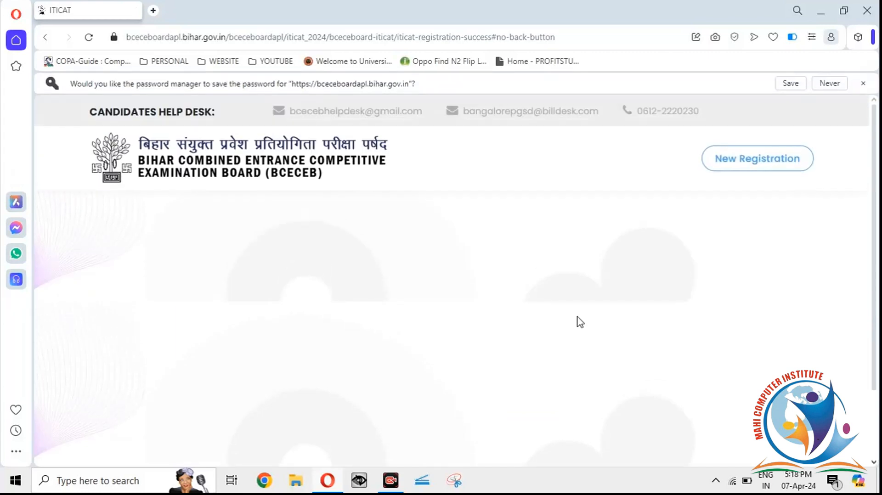
pyautogui.click(864, 84)
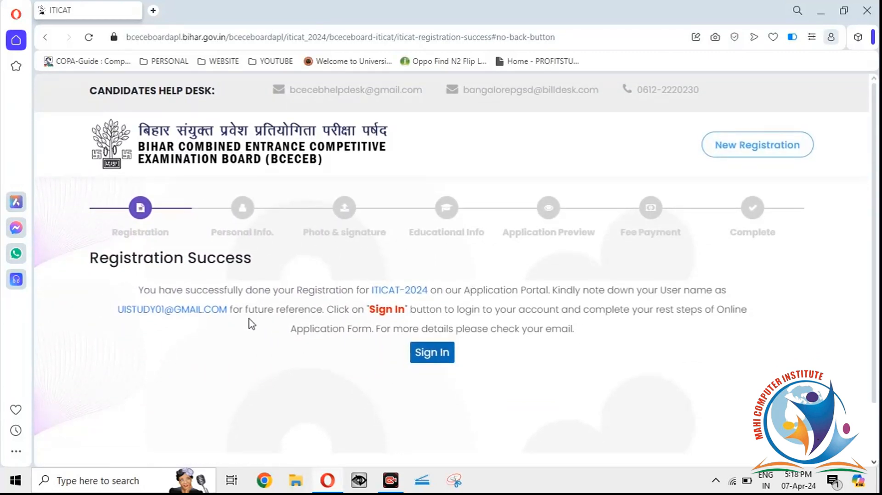
# - Highlight the registered username and the first line of the success message
pyautogui.moveTo(119, 312); pyautogui.dragTo(260, 306)
pyautogui.click(276, 303)
pyautogui.moveTo(149, 289); pyautogui.dragTo(737, 292)
# - Sign in to the new account with its e-mail, password and captcha
pyautogui.click(431, 353)
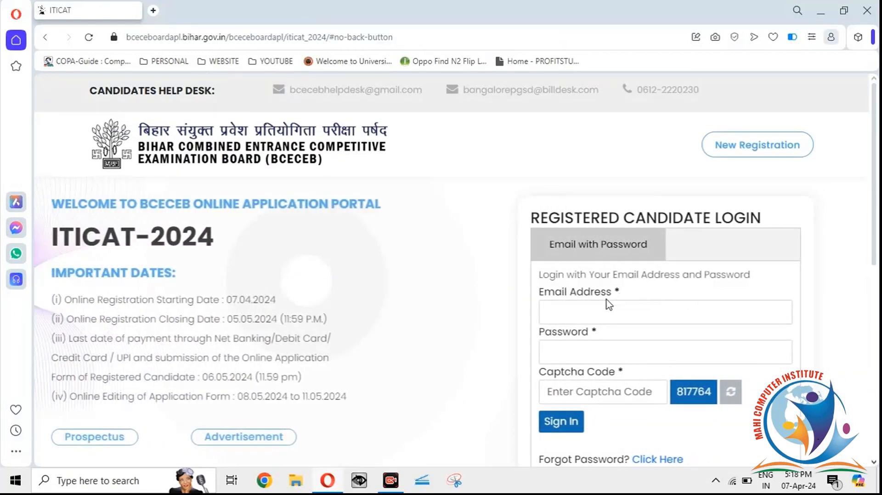
pyautogui.click(600, 305)
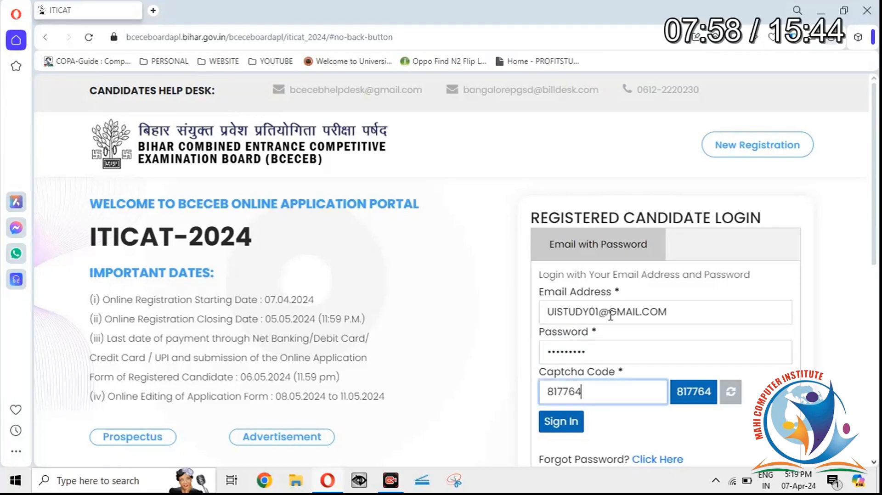
pyautogui.click(574, 424)
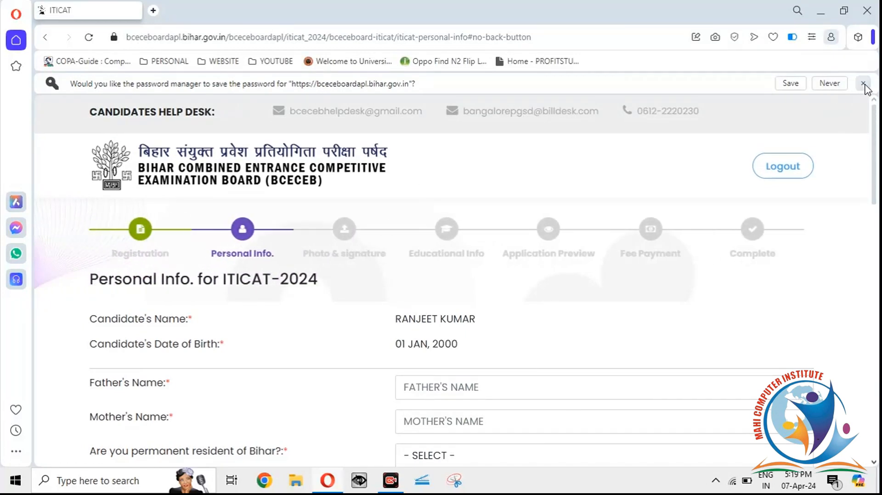
# - Dismiss the password-save prompt and enter the father's and mother's names
pyautogui.click(863, 84)
pyautogui.scroll(-3, 552, 230)
pyautogui.click(437, 233)
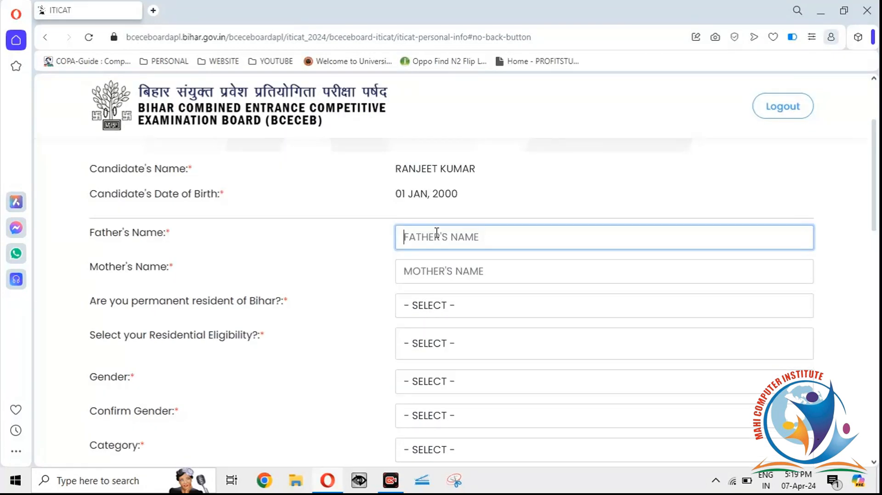
pyautogui.press('Tab')
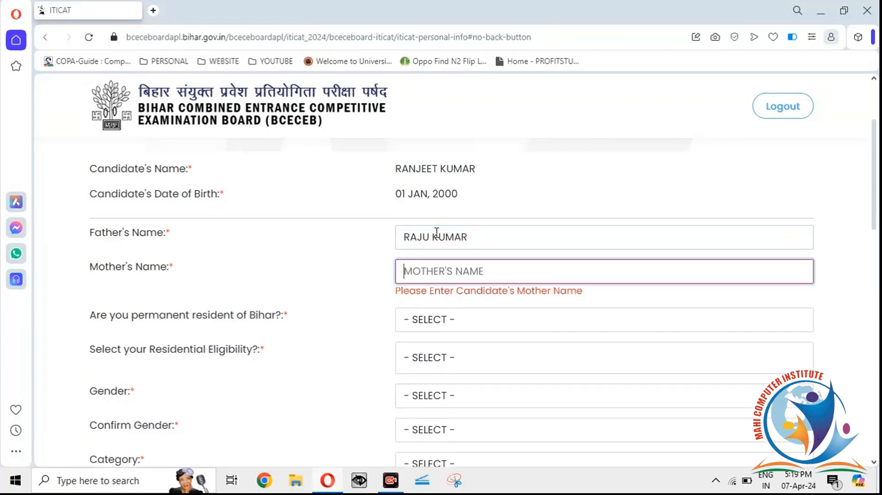
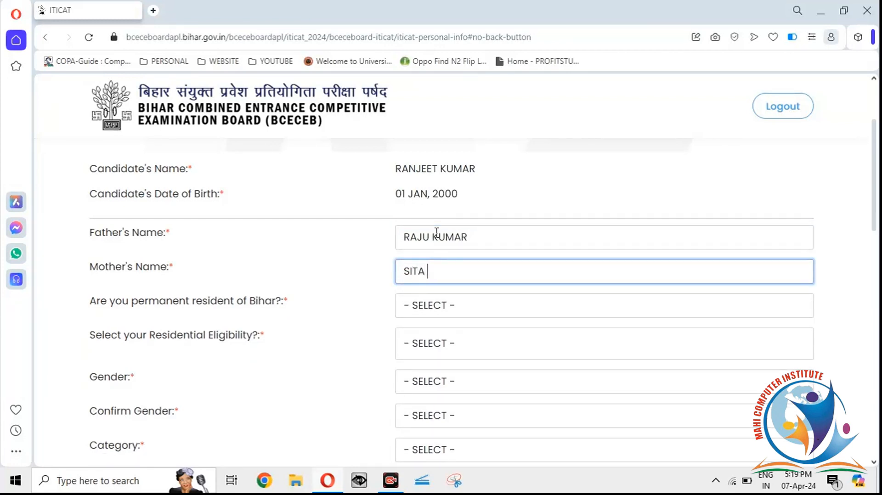
# - Answer YES to permanent Bihar resident and pick the permanent-resident parents or spouse eligibility
pyautogui.click(430, 313)
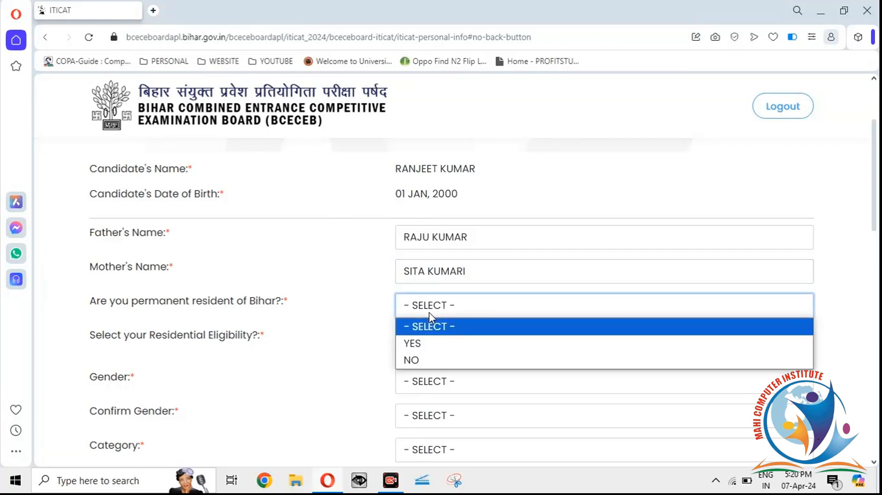
pyautogui.click(444, 350)
pyautogui.scroll(-2, 262, 346)
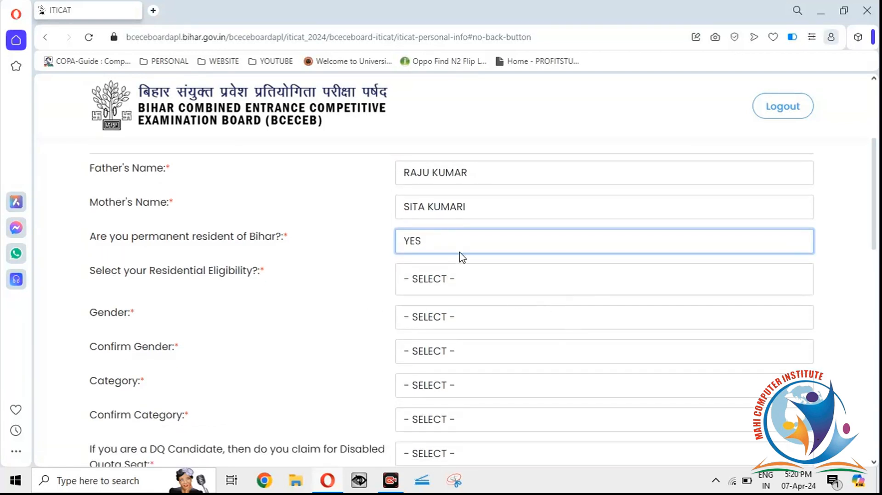
pyautogui.click(436, 283)
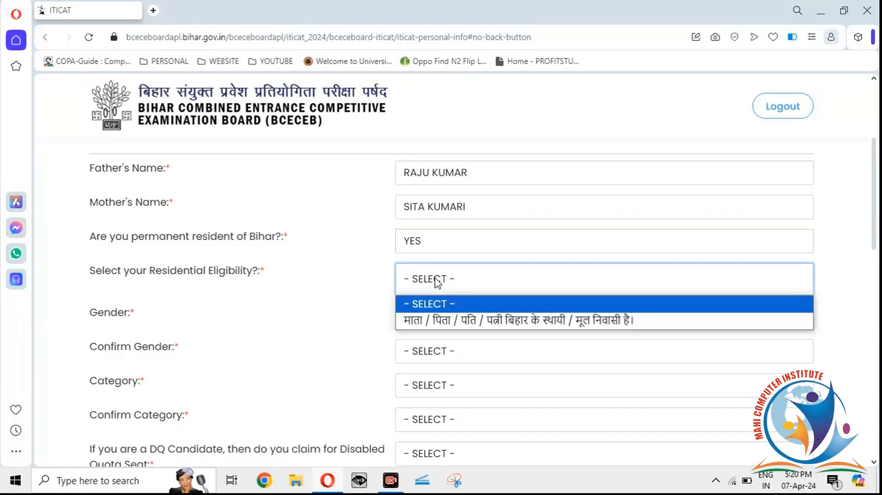
pyautogui.click(448, 319)
# - Set gender to MALE and confirm it as MALE
pyautogui.click(452, 316)
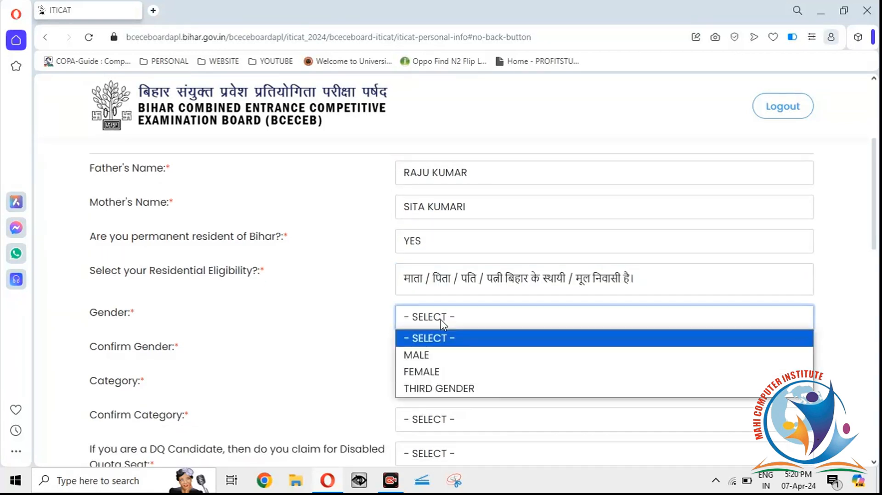
pyautogui.click(445, 357)
pyautogui.scroll(-4, 468, 313)
pyautogui.click(445, 230)
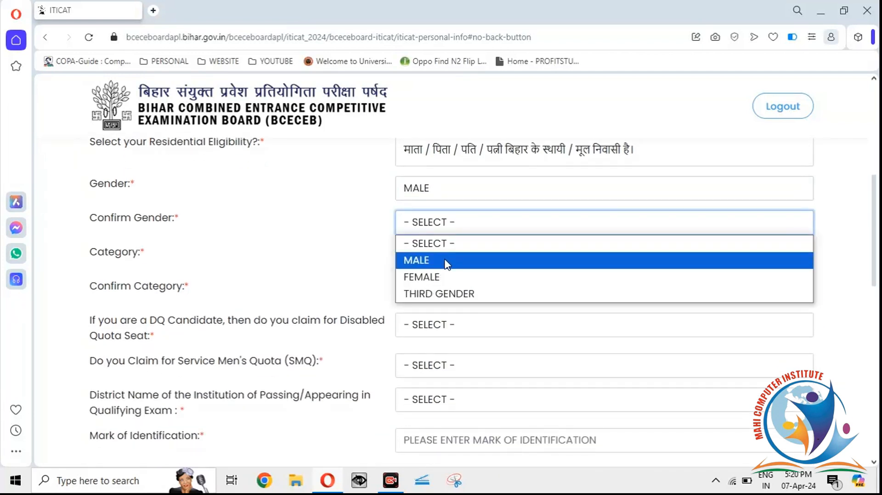
pyautogui.click(445, 260)
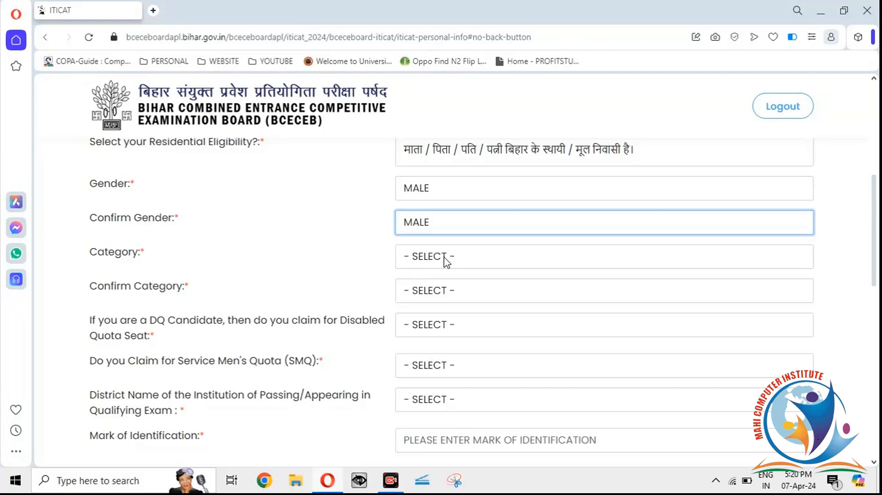
# - Set category to BC (BACKWARD CLASS) and confirm it as BC (BACKWARD CLASS)
pyautogui.click(451, 258)
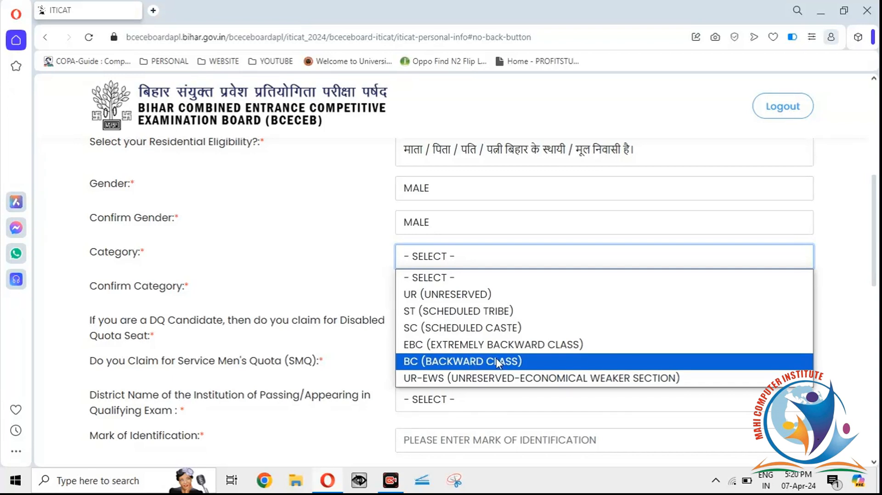
pyautogui.click(473, 363)
pyautogui.click(430, 294)
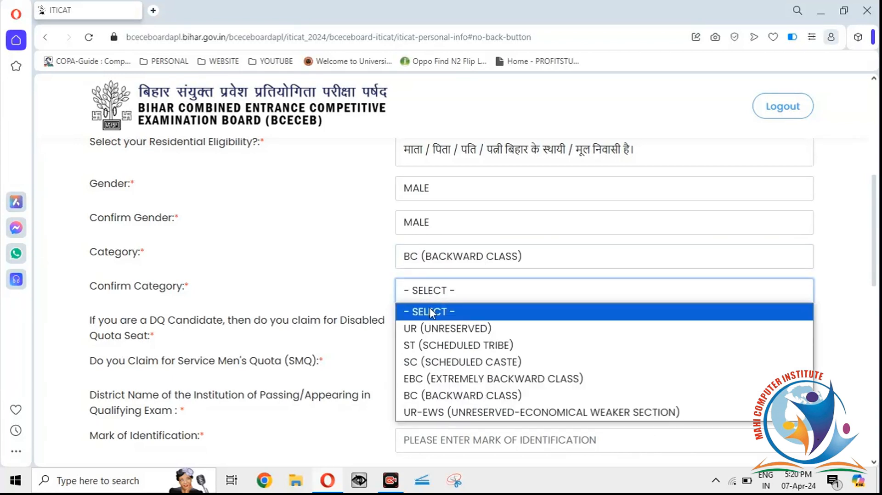
pyautogui.click(448, 396)
pyautogui.scroll(3, 327, 299)
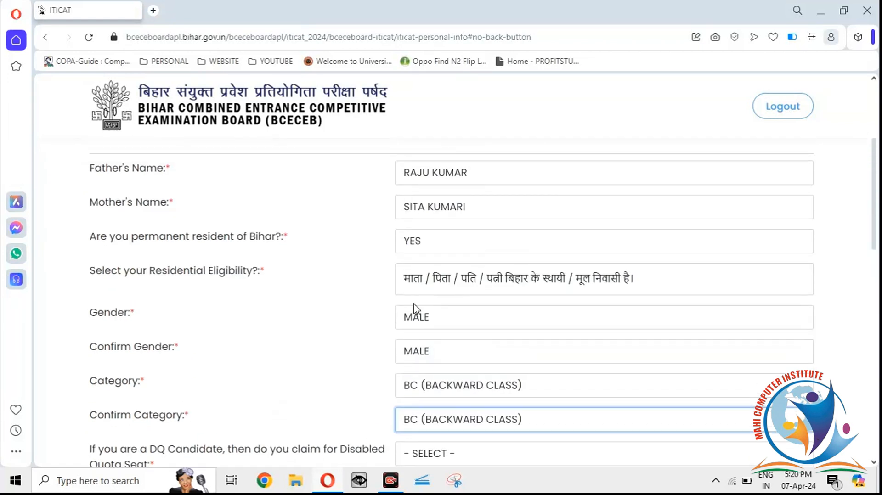
pyautogui.click(437, 241)
# - Change the Bihar resident answer to NO and choose the Bihar government employee parents eligibility
pyautogui.moveTo(90, 237); pyautogui.dragTo(282, 239)
pyautogui.click(437, 254)
pyautogui.click(434, 248)
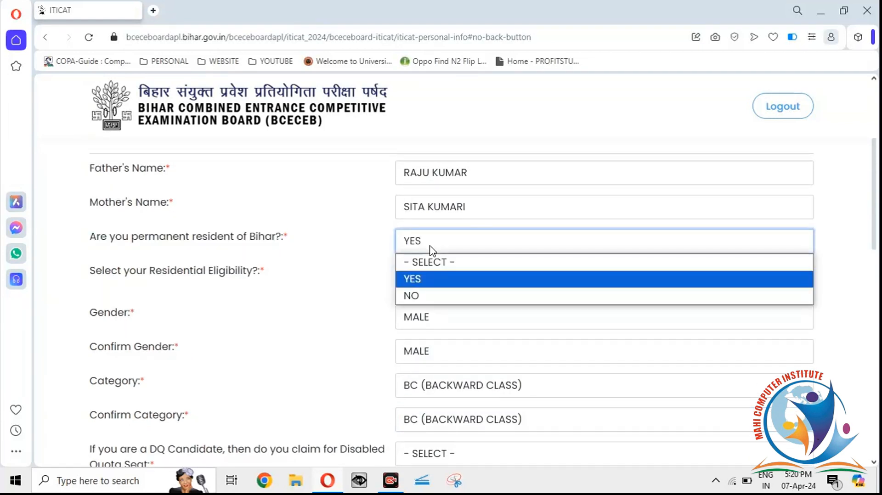
pyautogui.click(430, 297)
pyautogui.click(437, 292)
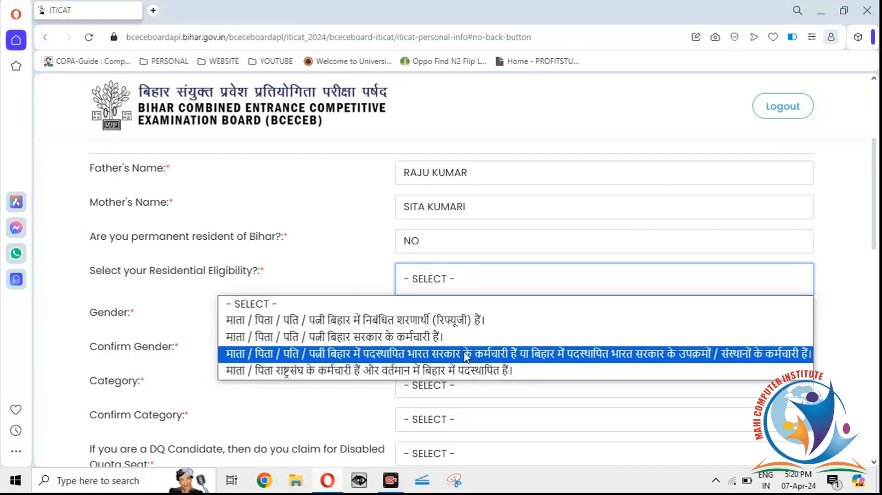
pyautogui.click(440, 340)
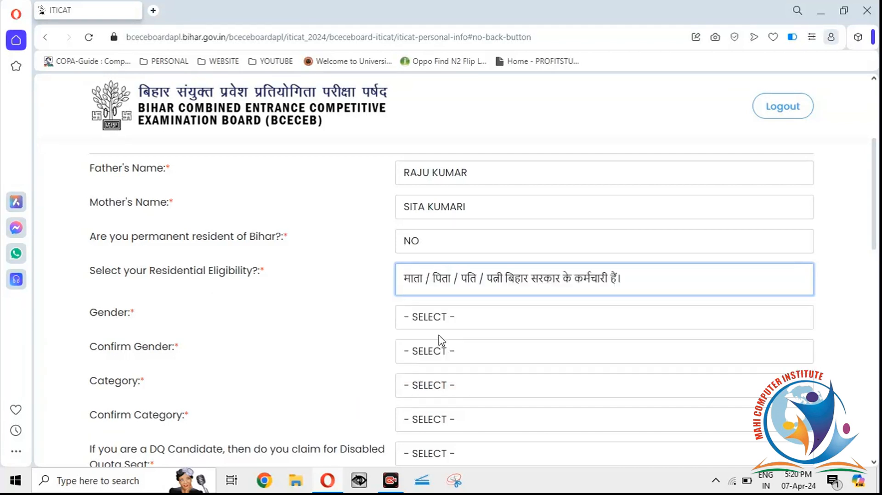
# - Set and confirm gender MALE, set and confirm category UR (UNRESERVED), and answer NO to disabled quota
pyautogui.click(442, 322)
pyautogui.click(436, 355)
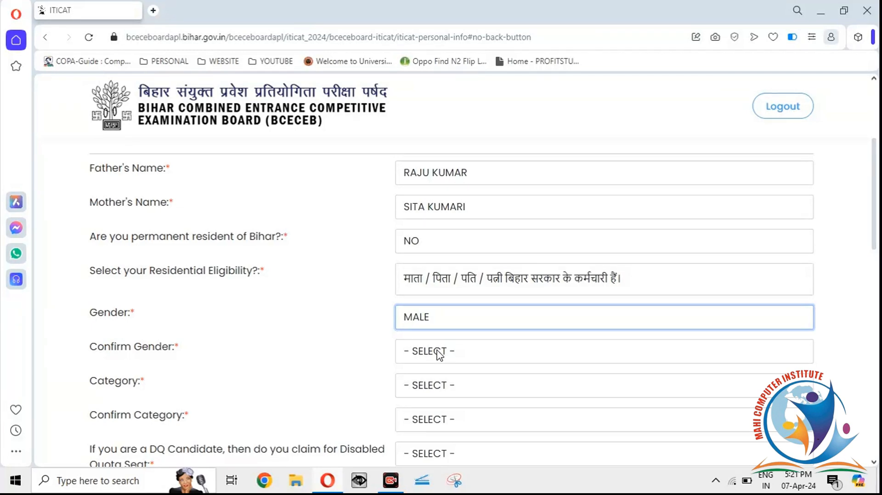
pyautogui.click(440, 354)
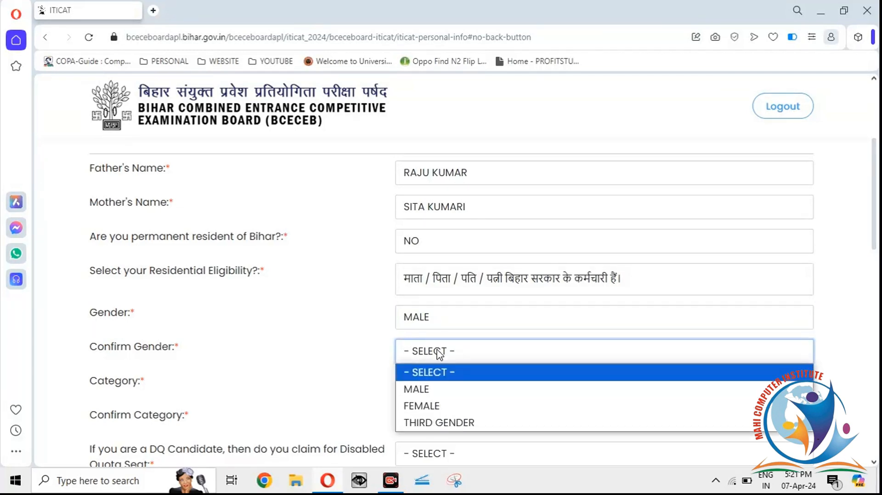
pyautogui.click(435, 388)
pyautogui.click(451, 388)
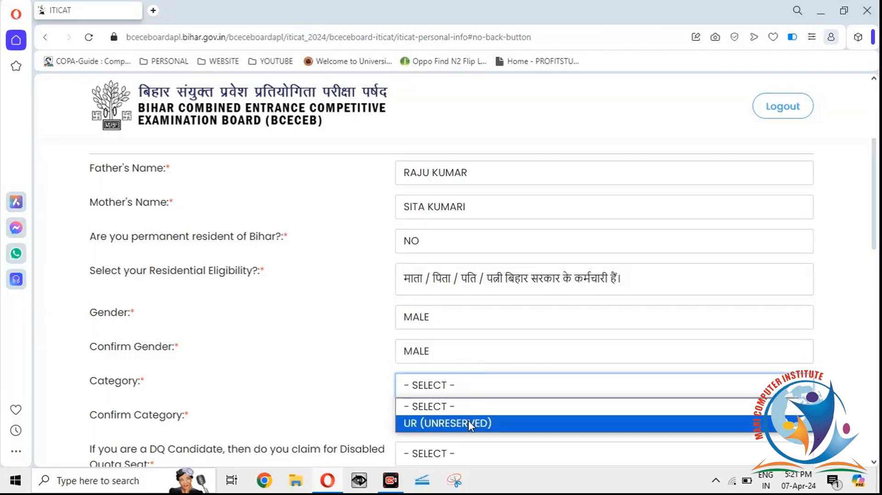
pyautogui.click(468, 422)
pyautogui.scroll(-1, 467, 425)
pyautogui.click(471, 356)
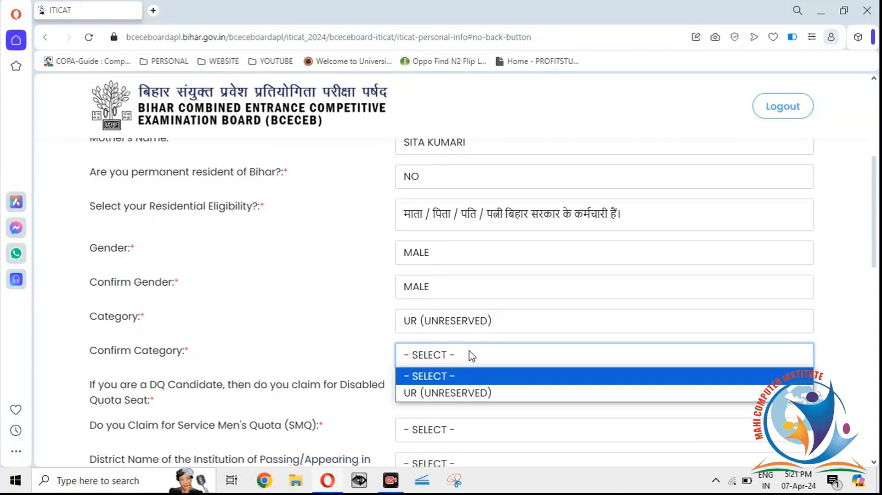
pyautogui.press('Down')
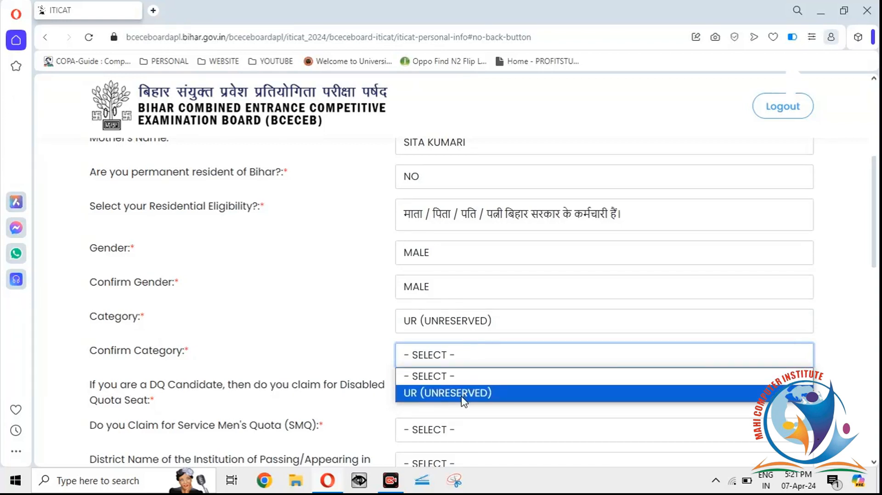
pyautogui.press('Return')
pyautogui.click(468, 386)
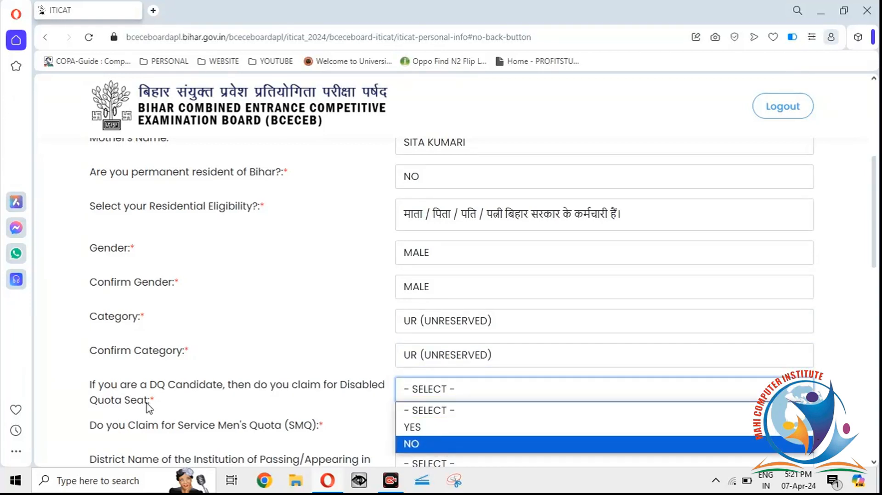
pyautogui.click(438, 446)
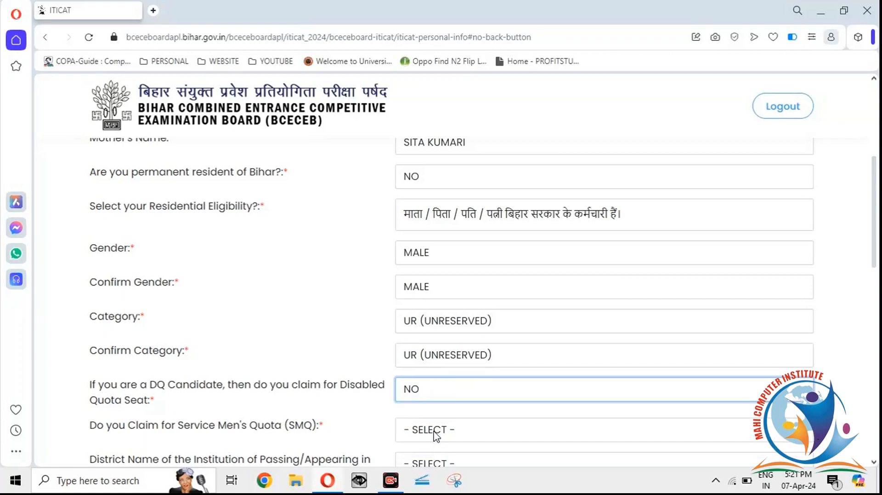
# - Switch Bihar resident back to YES with permanent-resident eligibility, and set and confirm gender MALE
pyautogui.click(435, 184)
pyautogui.click(432, 213)
pyautogui.click(441, 214)
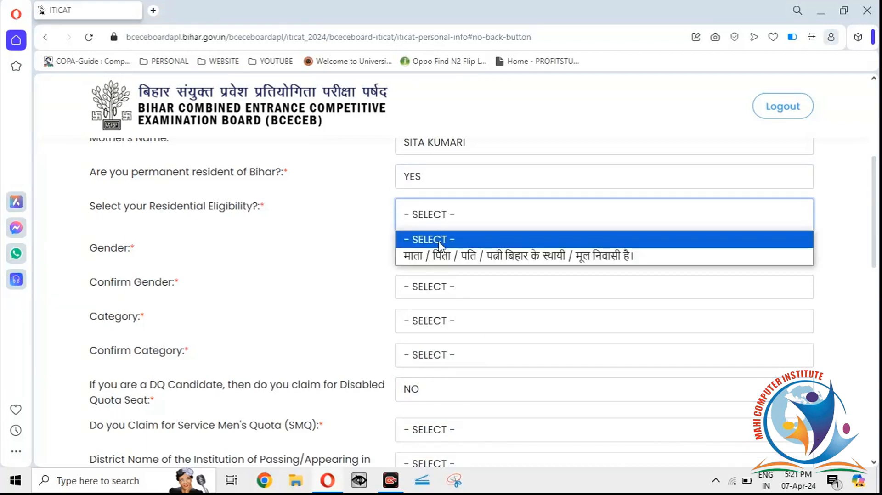
pyautogui.click(442, 255)
pyautogui.click(445, 253)
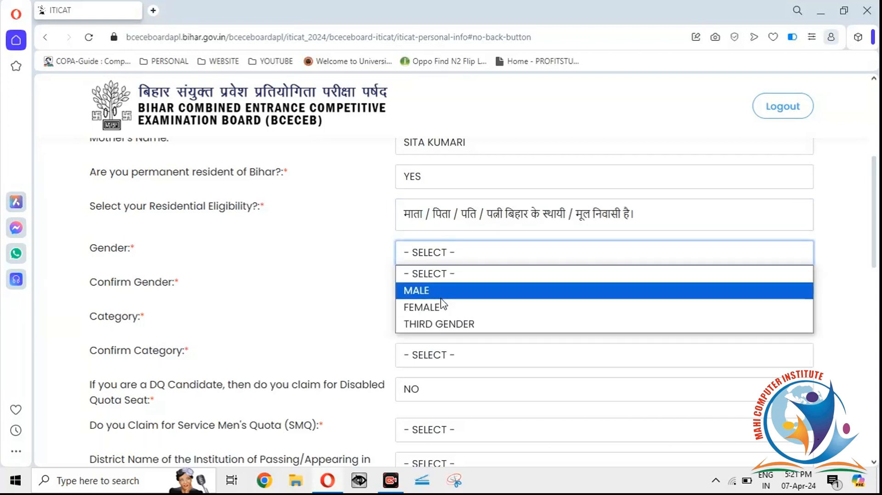
pyautogui.click(442, 290)
pyautogui.click(437, 290)
pyautogui.click(439, 325)
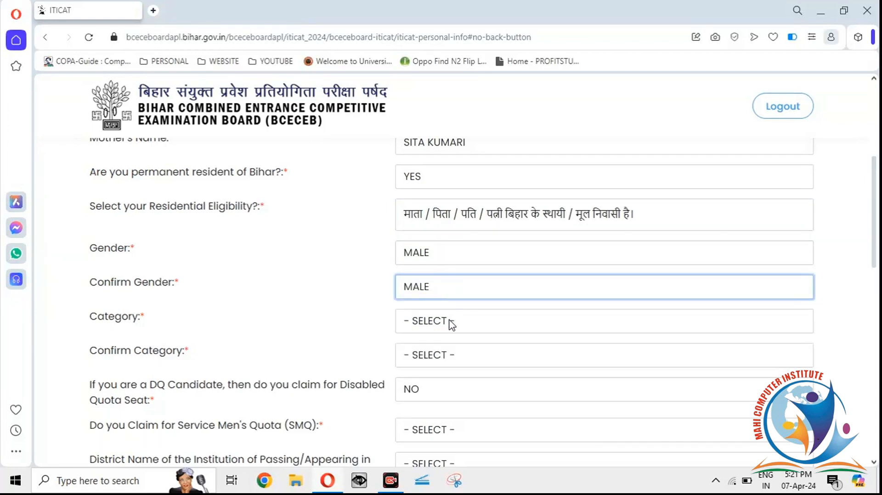
# - Set category to BC (BACKWARD CLASS) and confirm it as BC (BACKWARD CLASS)
pyautogui.click(448, 322)
pyautogui.click(463, 426)
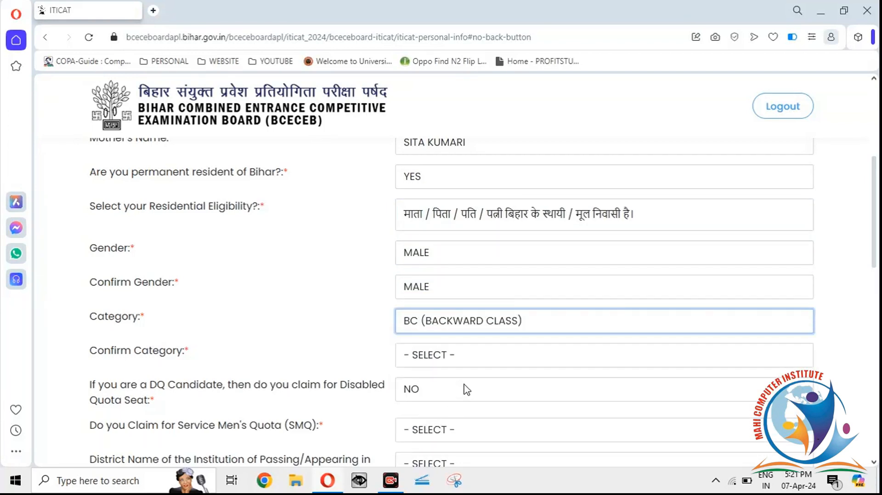
pyautogui.scroll(-1, 465, 387)
pyautogui.click(442, 290)
pyautogui.click(457, 396)
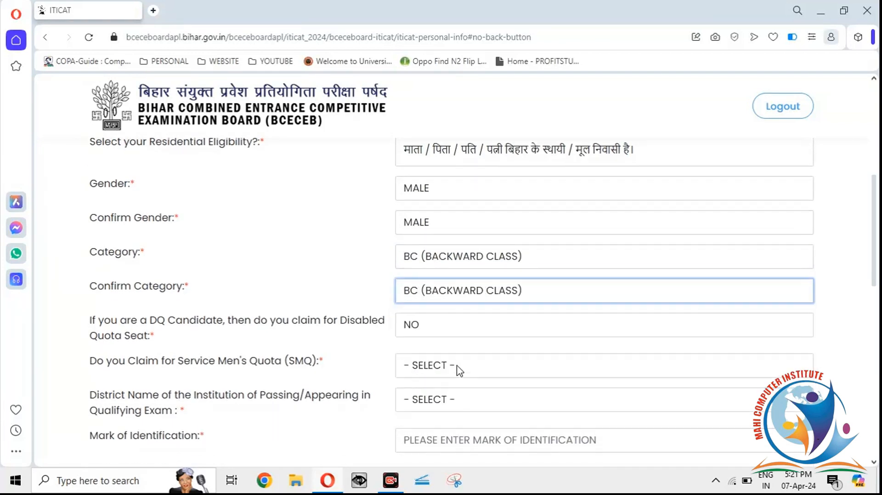
pyautogui.scroll(-1, 220, 296)
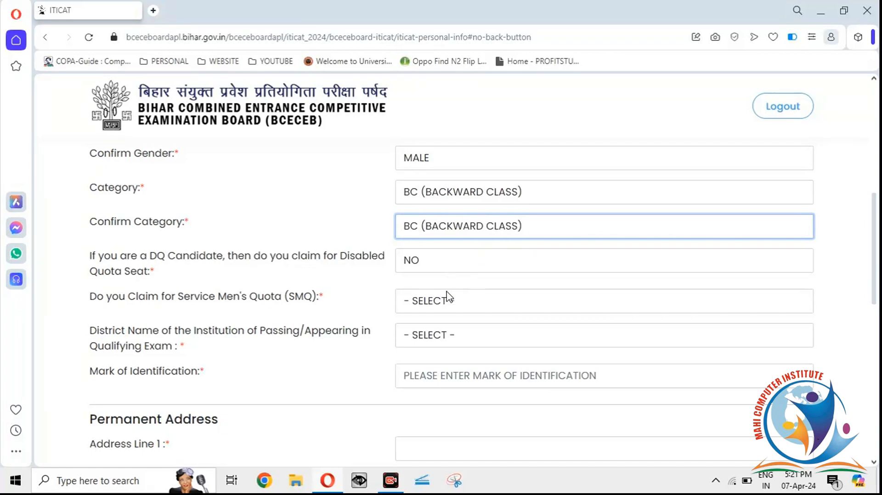
pyautogui.click(435, 266)
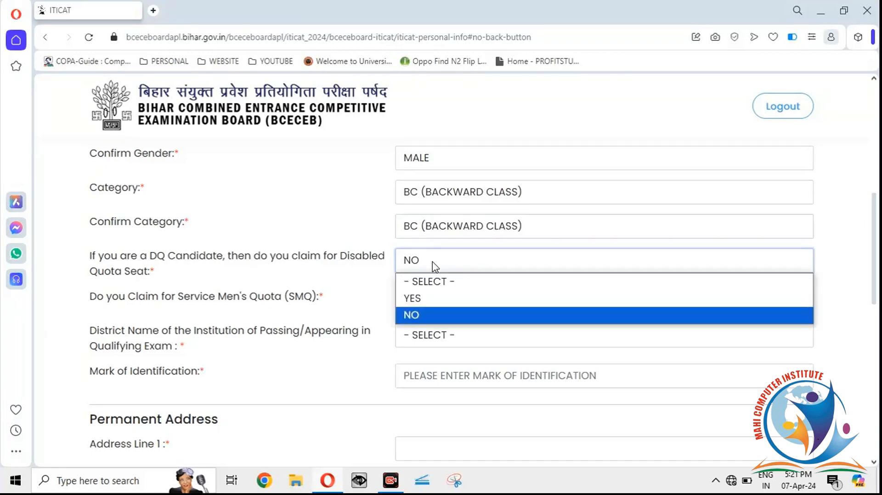
# - Change the disabled quota claim to YES and enter a disability percentage of 50
pyautogui.click(444, 298)
pyautogui.scroll(-1, 459, 297)
pyautogui.click(455, 237)
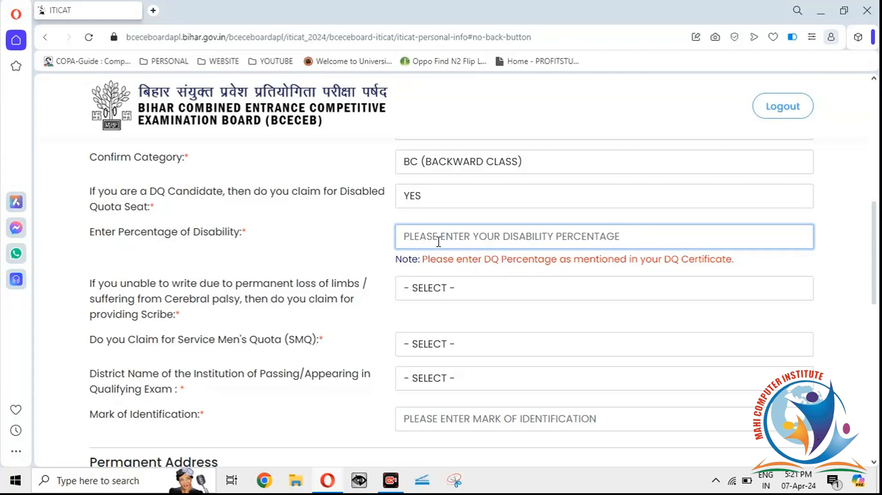
pyautogui.write('50')
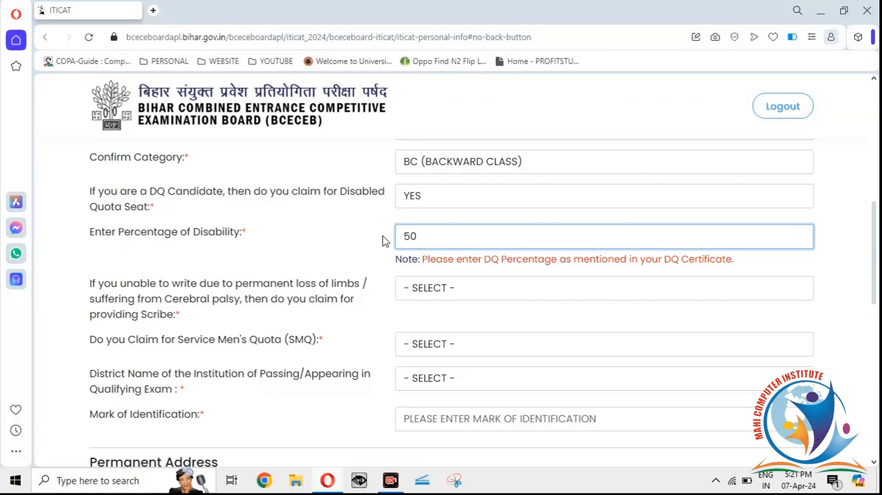
pyautogui.click(554, 256)
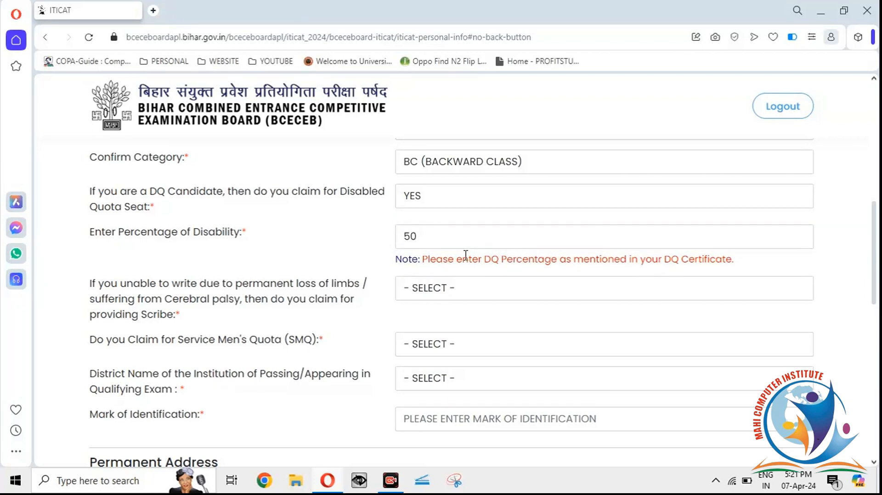
# - Answer the scribe question YES, briefly trying NO before settling on YES
pyautogui.click(433, 288)
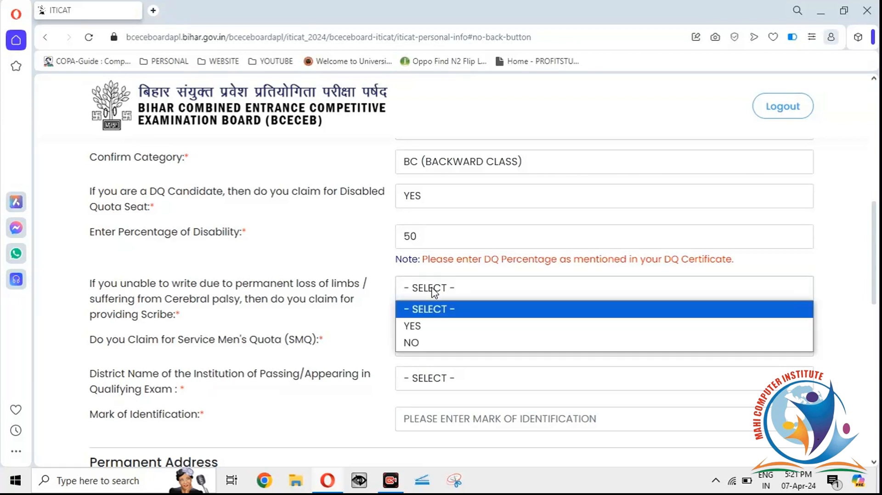
pyautogui.click(416, 326)
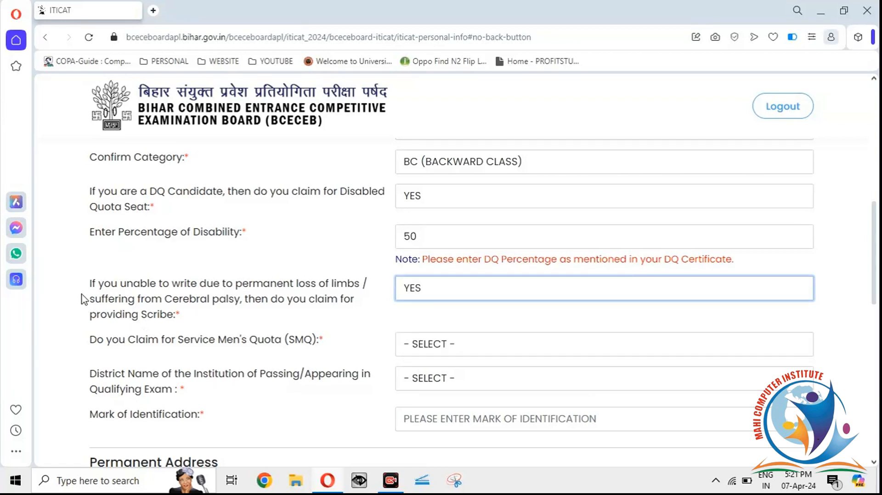
pyautogui.moveTo(113, 285); pyautogui.dragTo(319, 288)
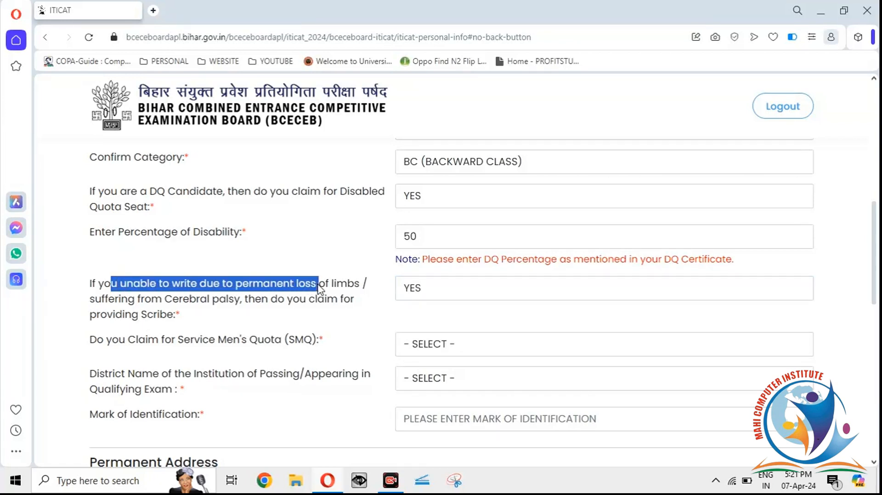
pyautogui.click(418, 288)
pyautogui.click(416, 343)
pyautogui.click(418, 300)
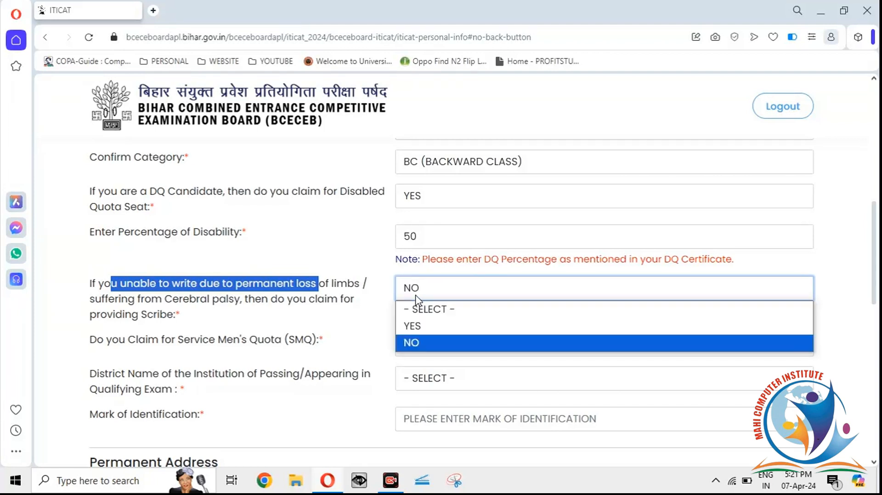
pyautogui.click(418, 327)
pyautogui.scroll(-2, 372, 321)
pyautogui.click(451, 282)
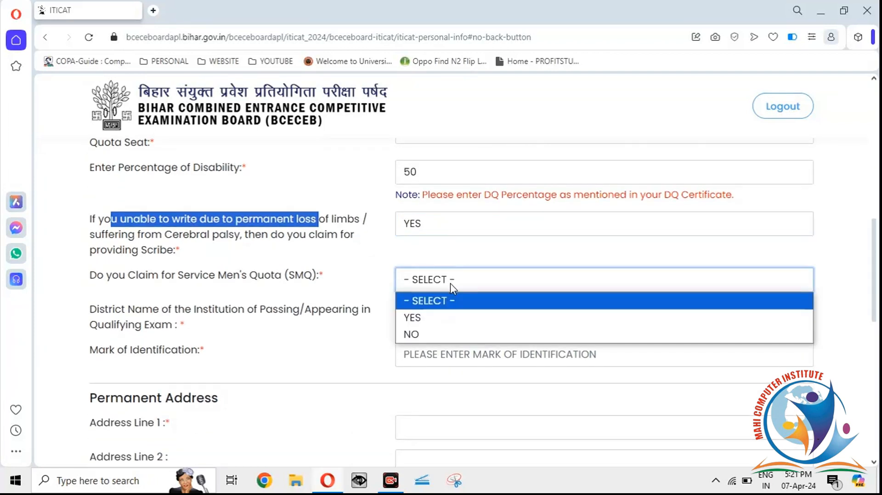
# - Try YES for the Service Men's Quota claim, then settle on NO
pyautogui.moveTo(90, 281); pyautogui.dragTo(305, 281)
pyautogui.click(446, 284)
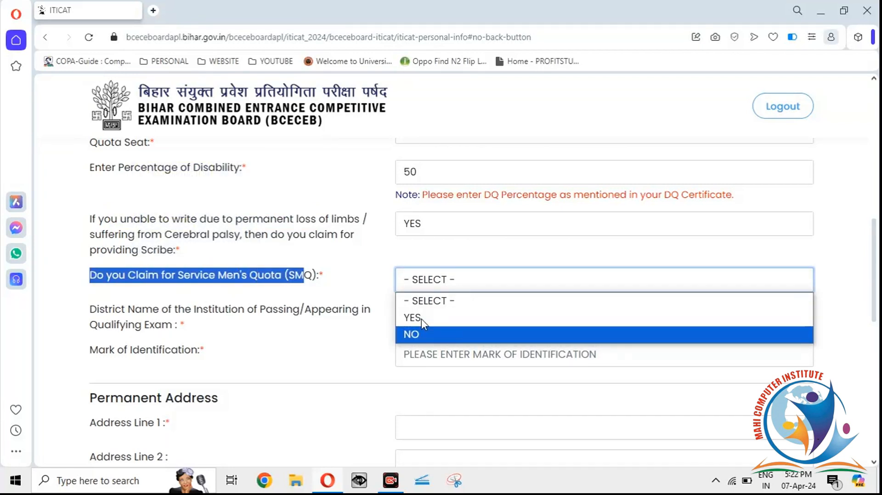
pyautogui.click(323, 307)
pyautogui.click(445, 281)
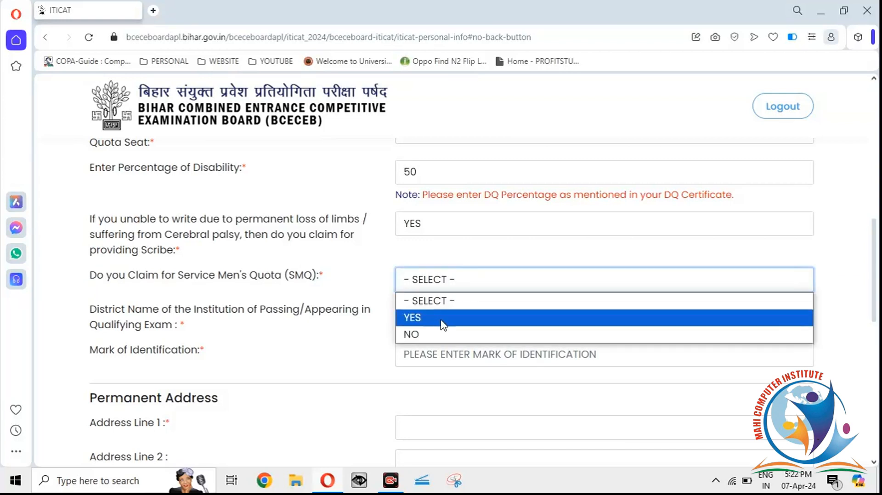
pyautogui.click(441, 318)
pyautogui.scroll(-1, 133, 256)
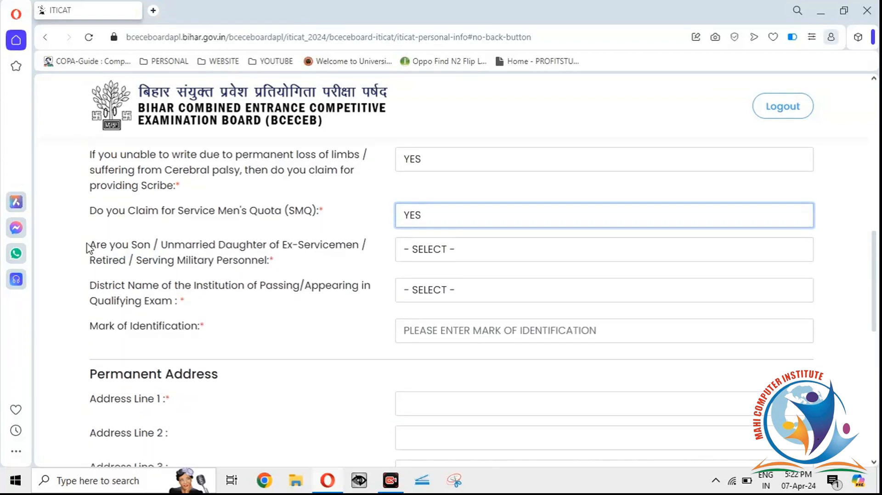
pyautogui.moveTo(90, 245); pyautogui.dragTo(246, 271)
pyautogui.click(443, 216)
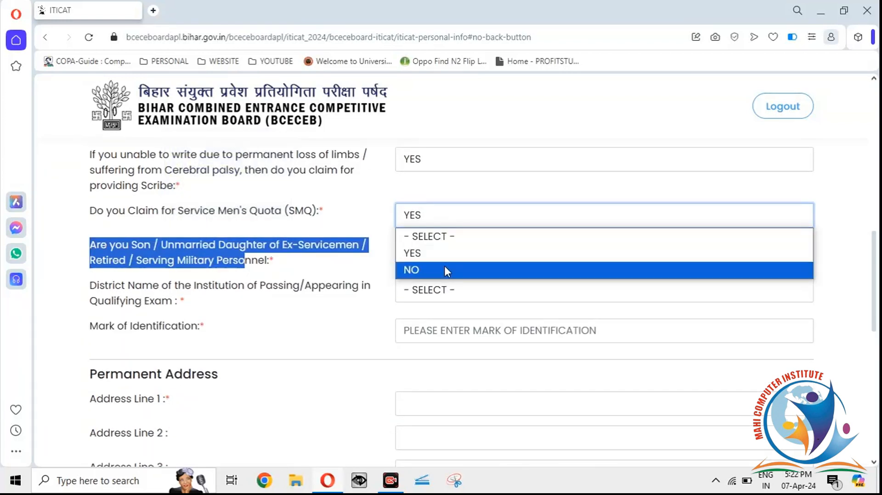
pyautogui.click(285, 269)
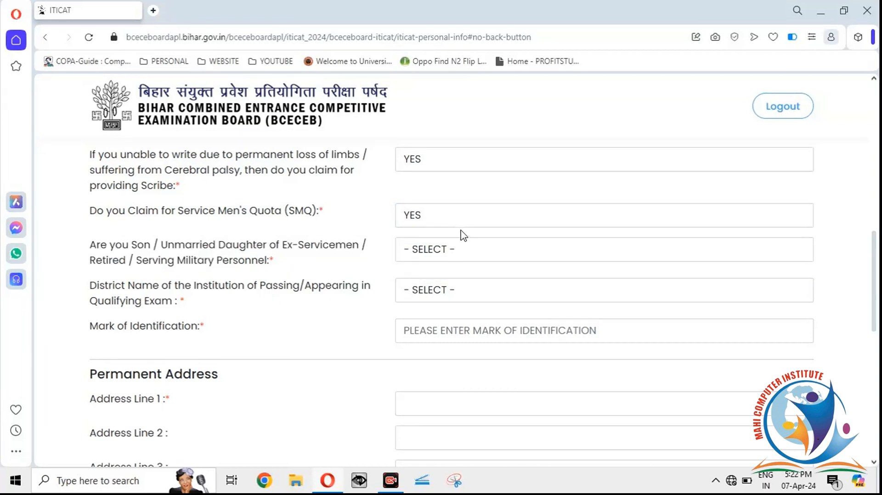
pyautogui.click(444, 230)
pyautogui.click(436, 271)
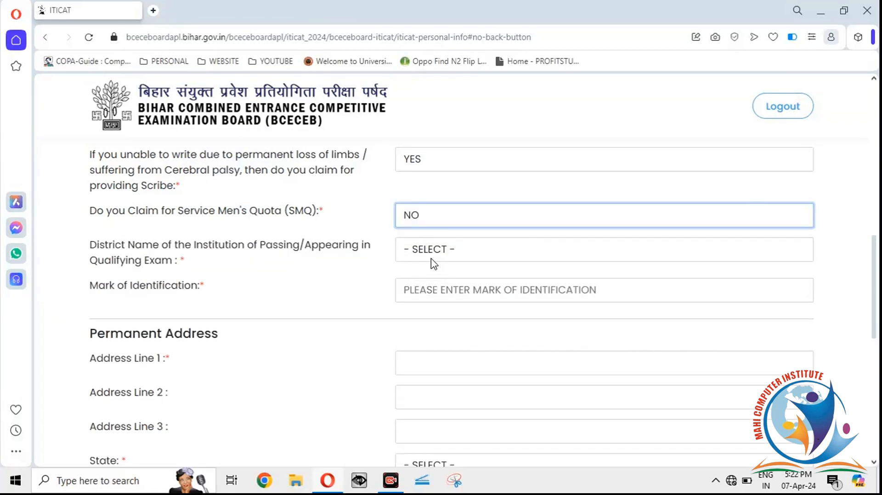
# - Choose PATNA as the qualifying-exam institution's district
pyautogui.click(478, 264)
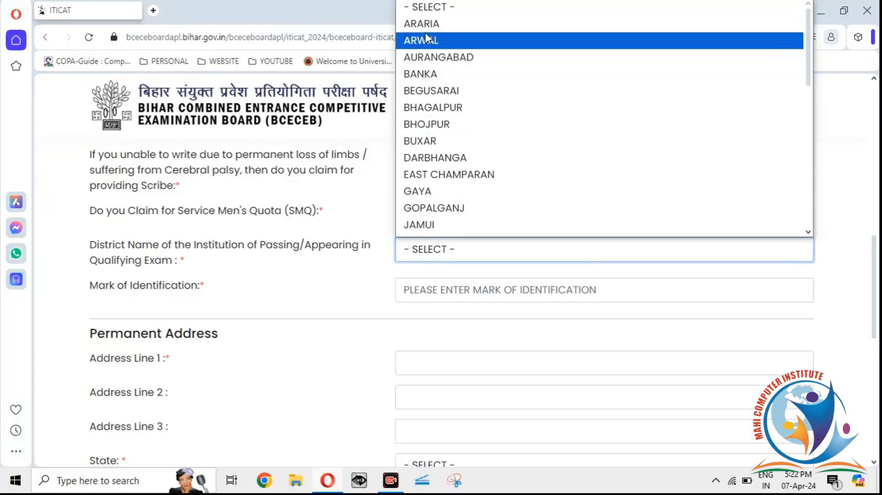
pyautogui.press('p')
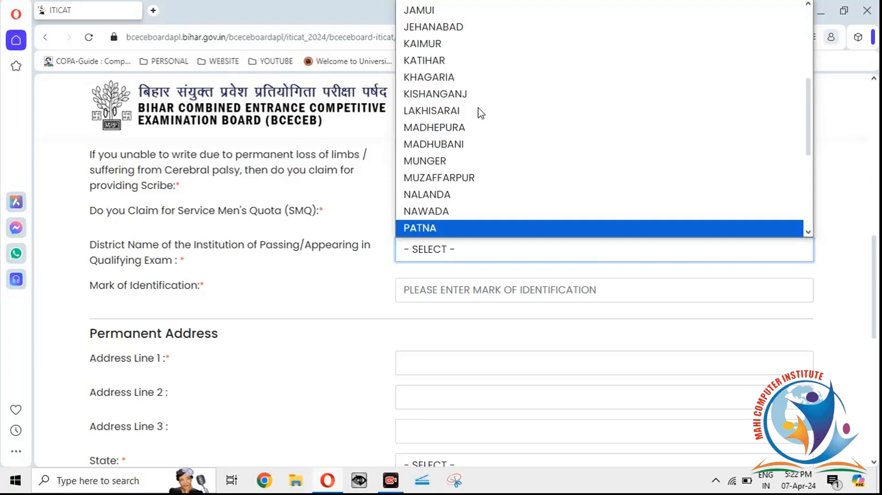
pyautogui.press('Return')
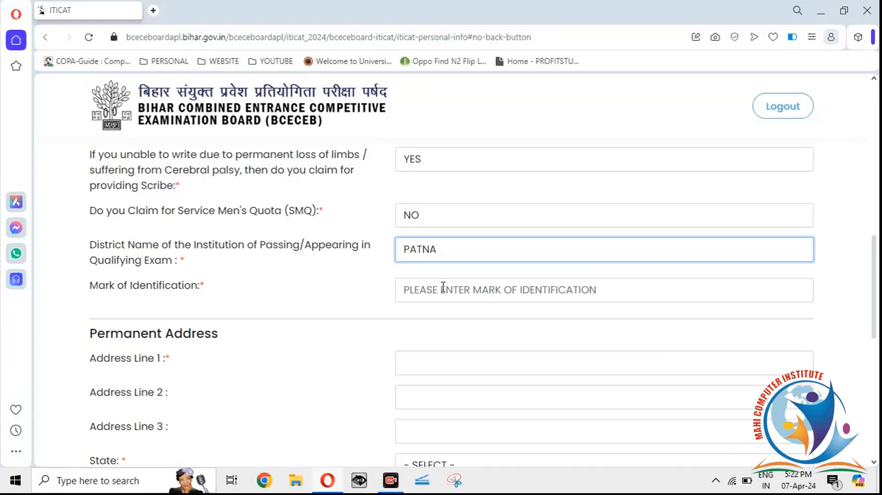
pyautogui.click(443, 287)
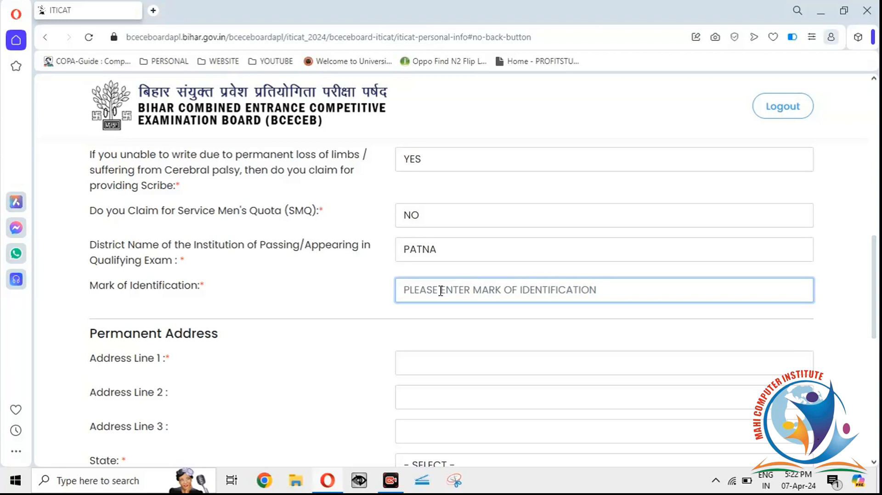
pyautogui.scroll(5, 439, 291)
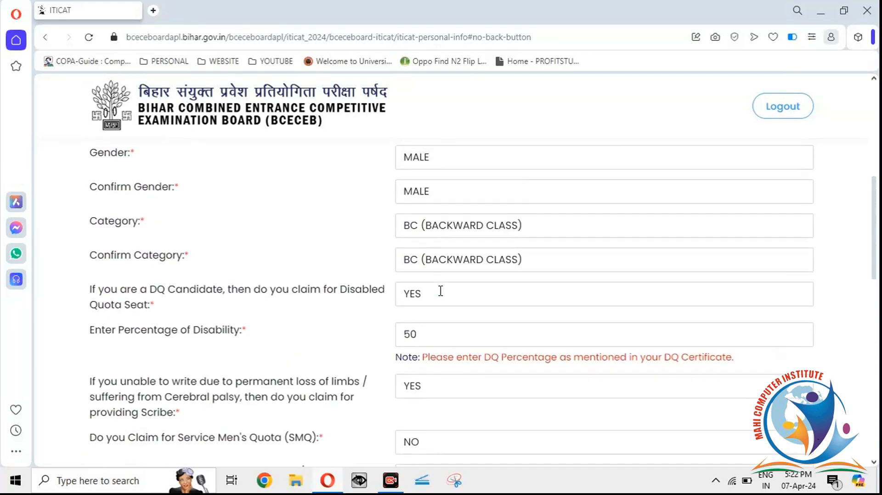
# - Set the scribe answer to NO and change the Disabled Quota claim to NO
pyautogui.scroll(-4, 441, 346)
pyautogui.click(423, 232)
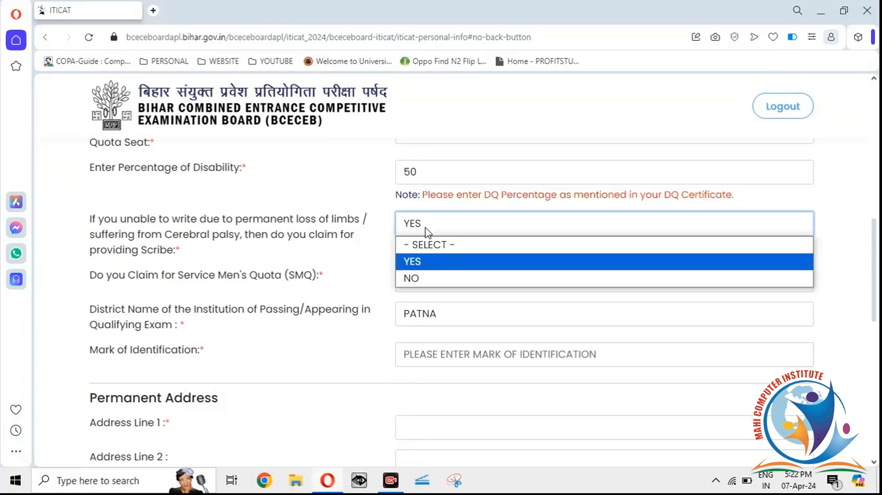
pyautogui.click(425, 277)
pyautogui.scroll(3, 436, 279)
pyautogui.click(435, 265)
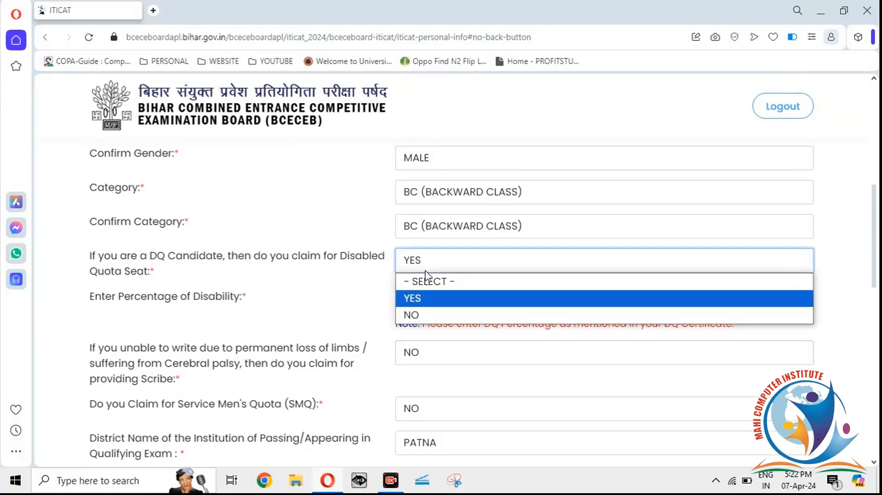
pyautogui.click(422, 314)
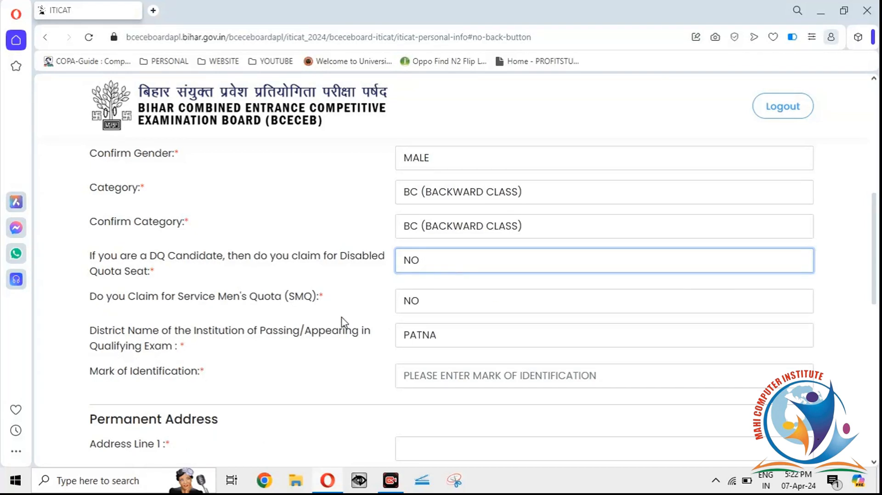
# - Toggle the Service Men's Quota answer to YES and back to NO
pyautogui.click(416, 308)
pyautogui.click(413, 337)
pyautogui.click(425, 304)
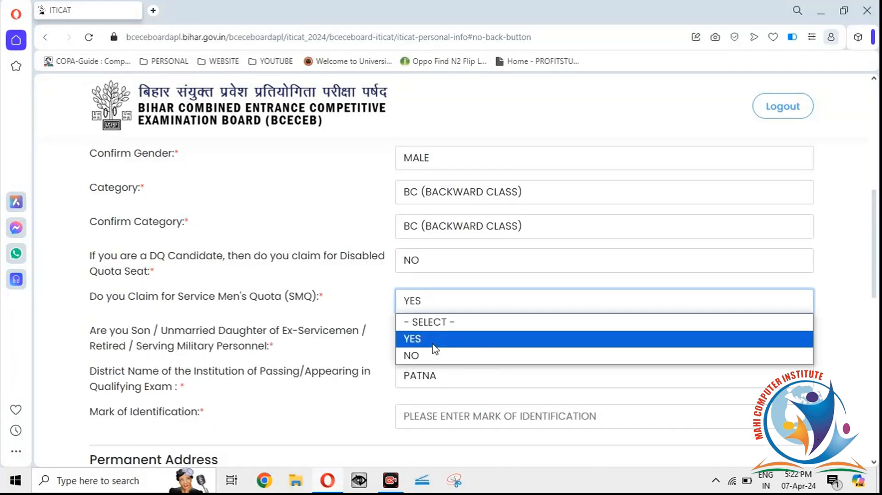
pyautogui.click(434, 354)
pyautogui.scroll(-1, 476, 330)
pyautogui.click(454, 312)
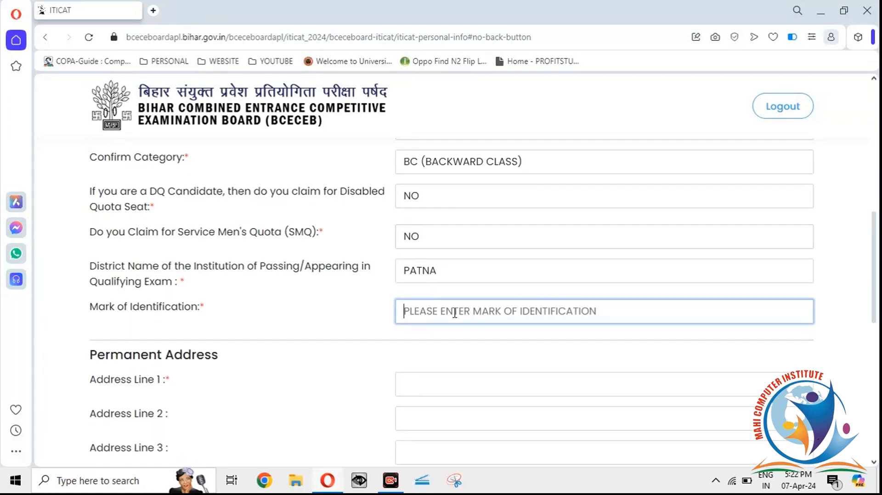
# - Enter 'A CUT MARK ON RIGHT HAND' as the mark of identification
pyautogui.write('A CUT')
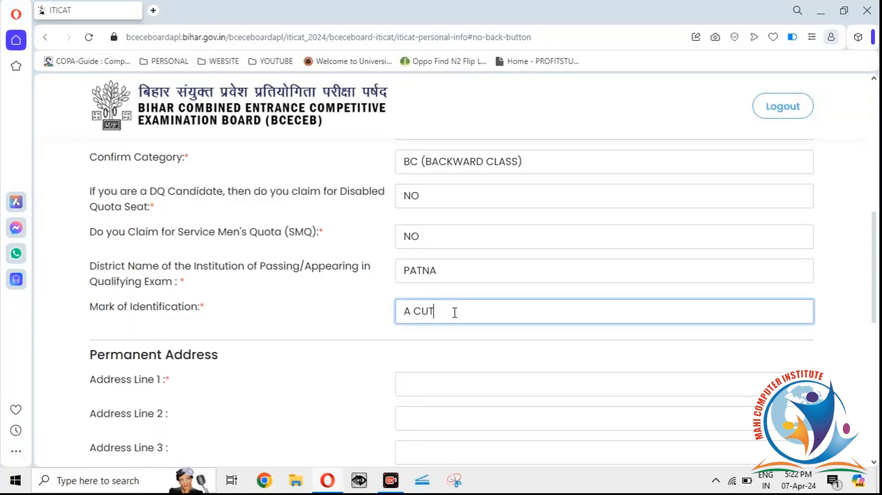
pyautogui.write(' MARK ON RIGHT HAND')
pyautogui.scroll(-3, 528, 345)
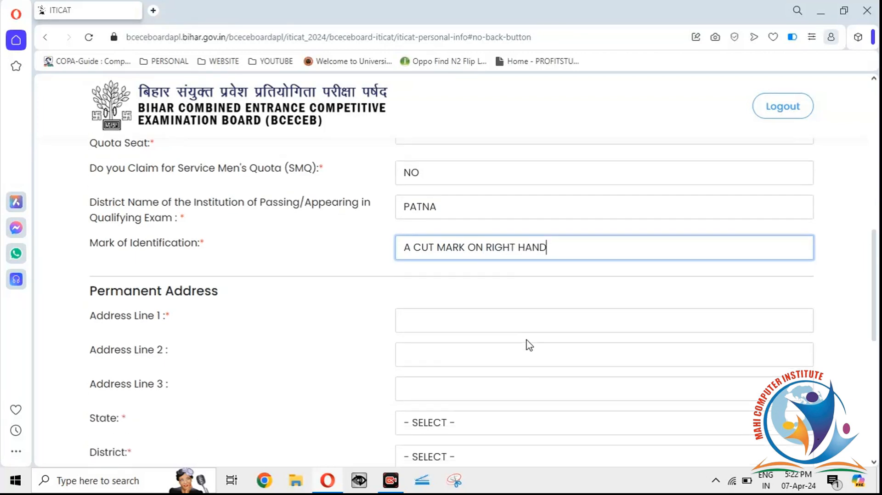
pyautogui.click(419, 254)
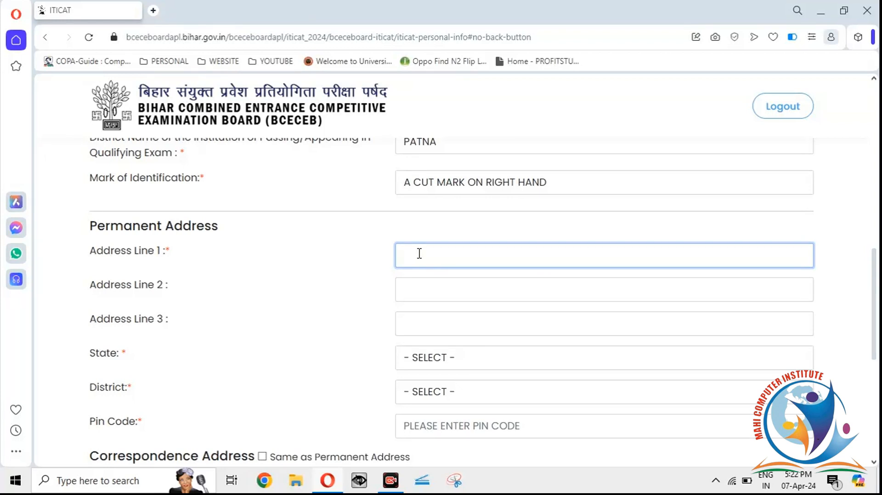
# - Enter the first permanent address line and choose BIHAR as the state
pyautogui.write('GANDHI MAIDAN WEST GATE')
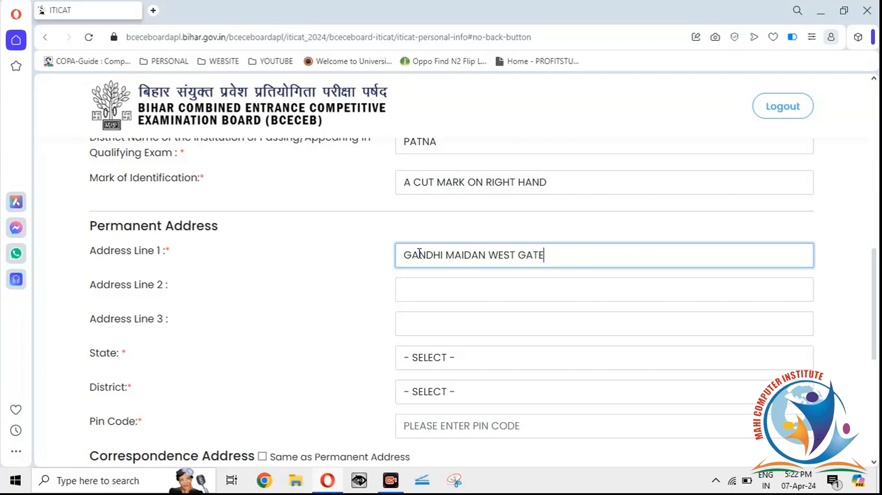
pyautogui.press('Tab')
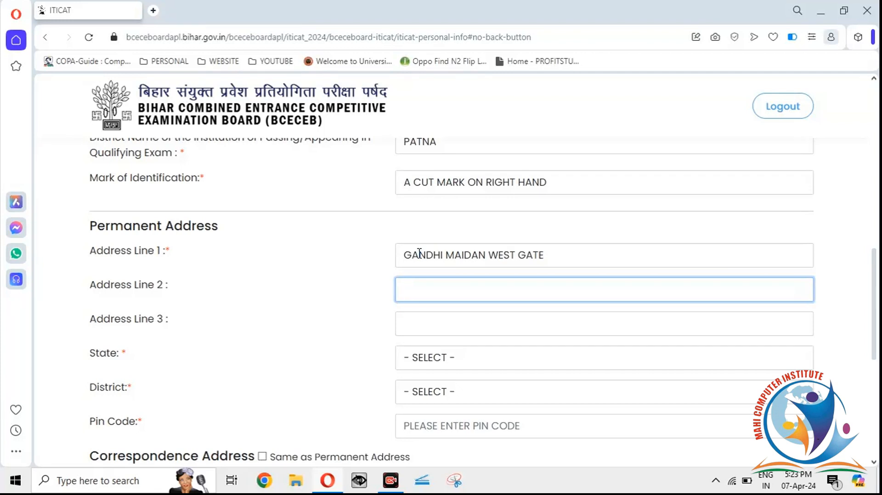
pyautogui.press('Tab')
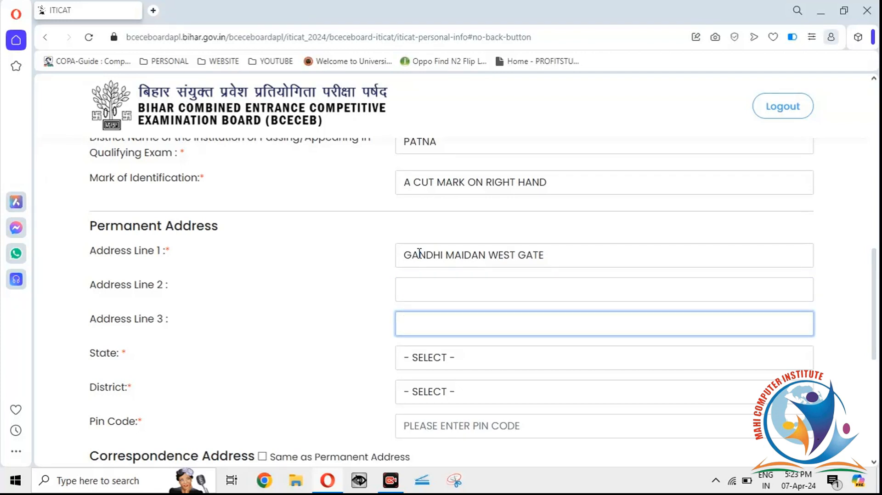
pyautogui.press('Tab')
pyautogui.press('b')
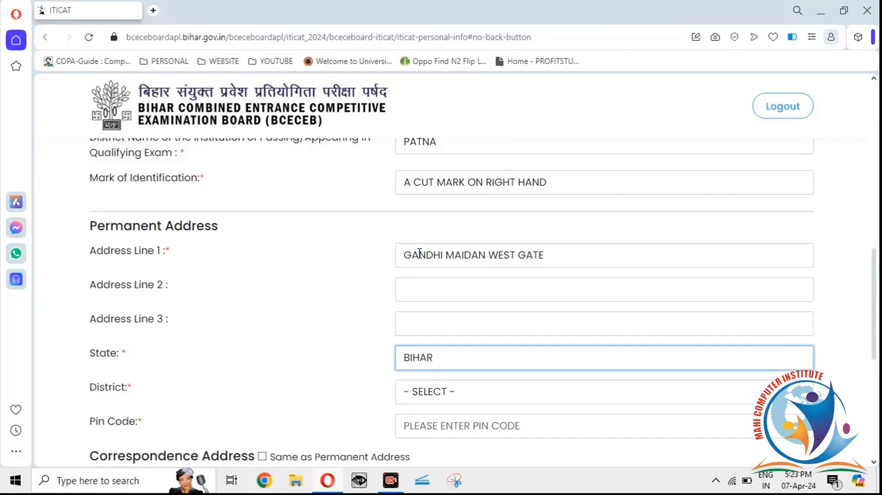
pyautogui.scroll(-3, 475, 323)
# - Choose PATNA as the address district and enter the pin code
pyautogui.click(449, 266)
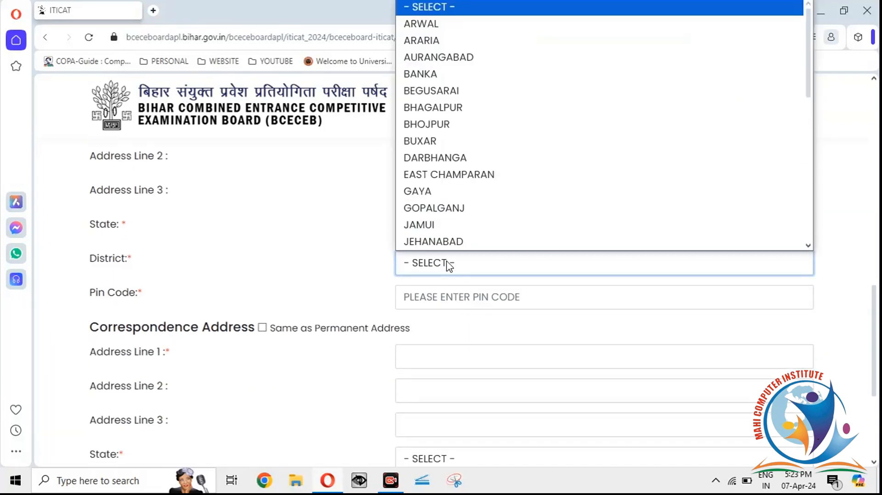
pyautogui.press('p')
pyautogui.press('Return')
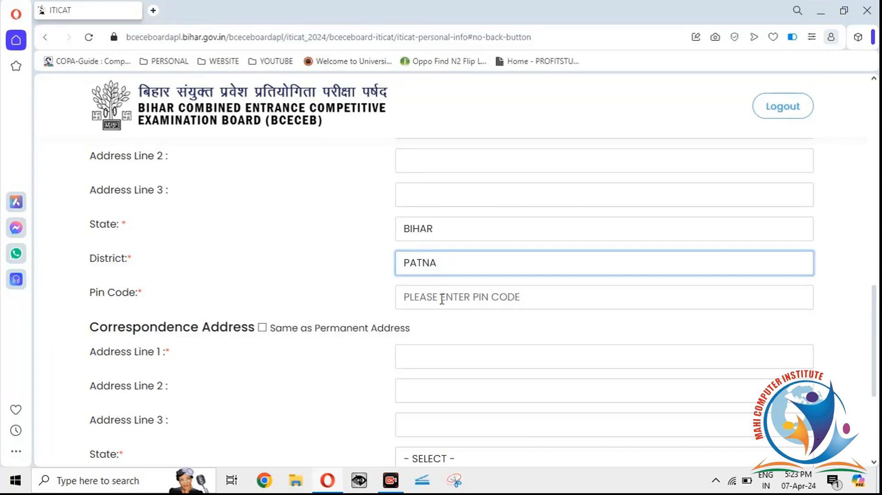
pyautogui.click(444, 301)
pyautogui.write('800001')
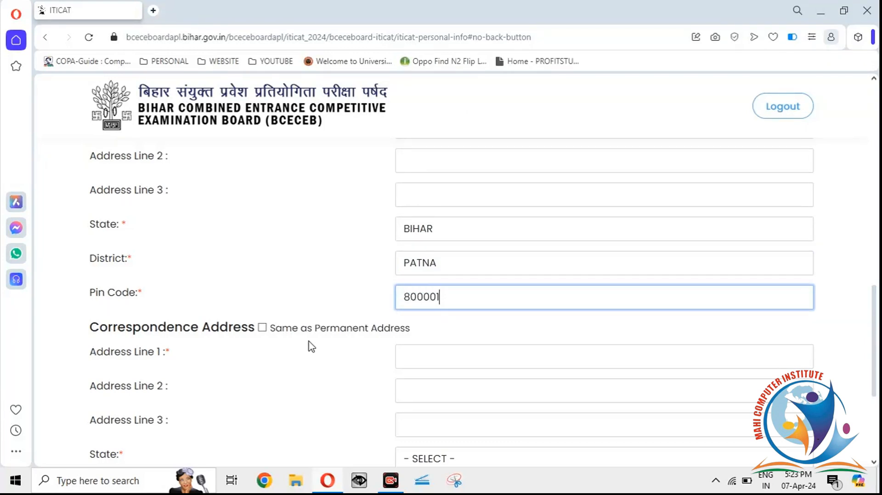
# - Tick and untick 'Same as Permanent Address', then submit with the correspondence address empty
pyautogui.click(262, 329)
pyautogui.scroll(-3, 429, 363)
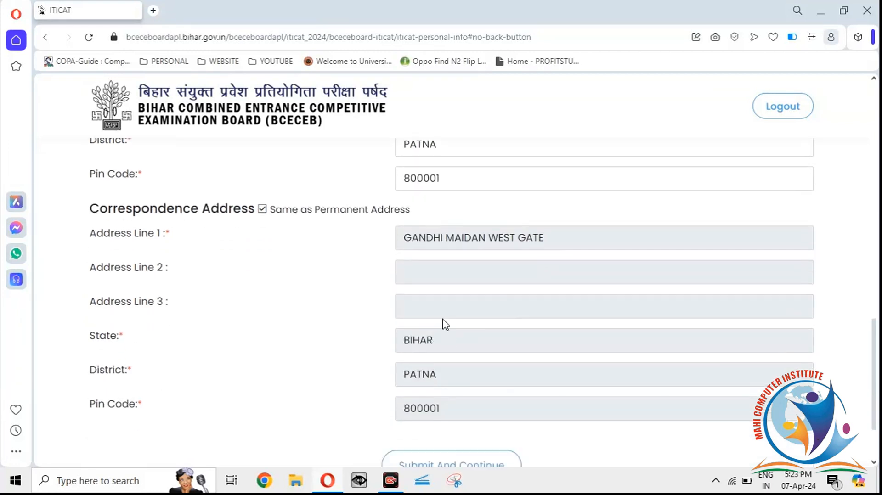
pyautogui.click(262, 199)
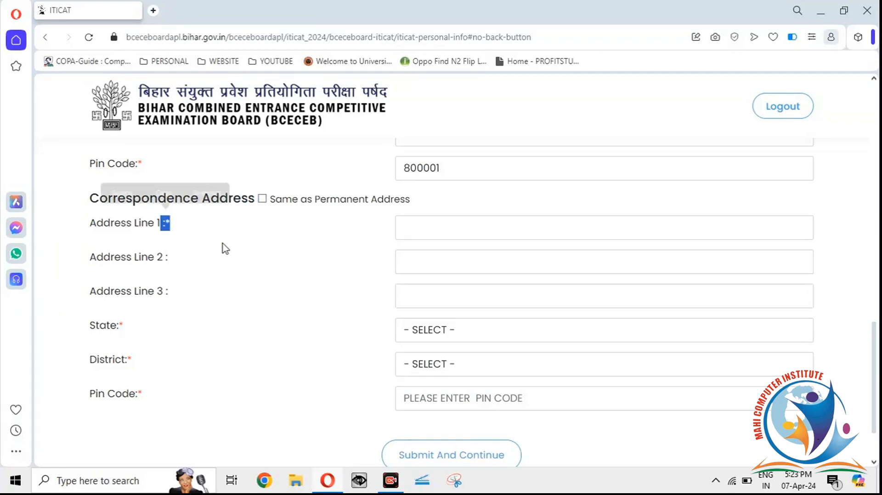
pyautogui.scroll(5, 255, 265)
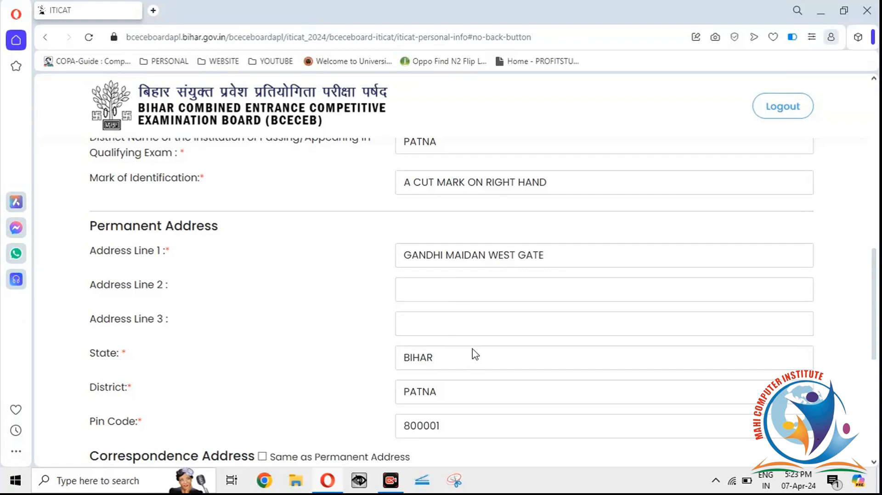
pyautogui.click(432, 286)
pyautogui.click(444, 321)
pyautogui.scroll(-4, 445, 321)
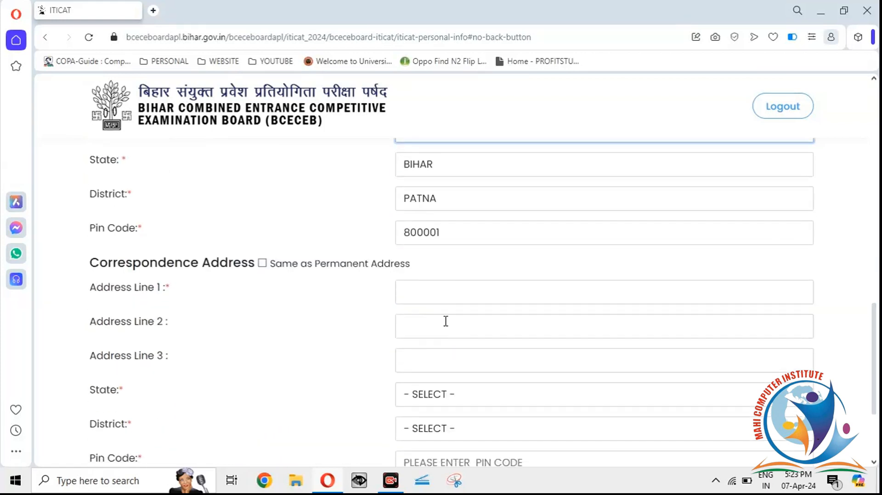
pyautogui.scroll(-3, 443, 367)
pyautogui.click(449, 314)
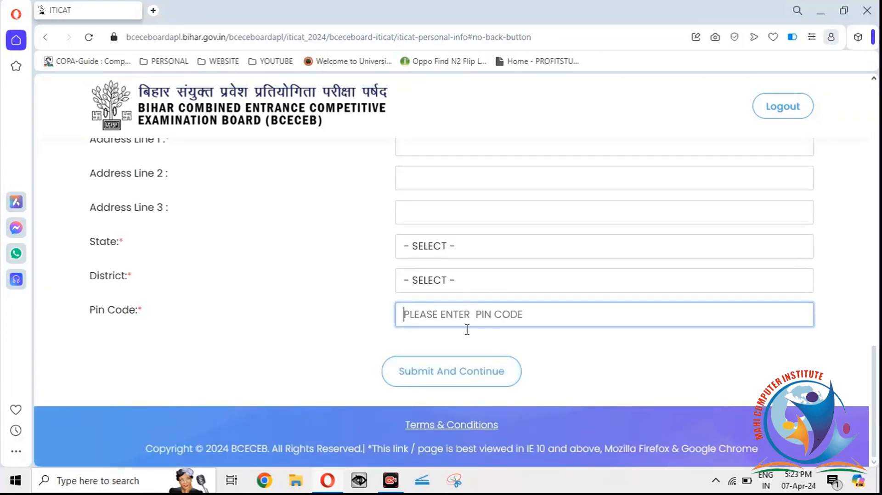
pyautogui.click(440, 379)
# - Tick 'Same as Permanent Address' again and submit the form to continue
pyautogui.scroll(4, 441, 321)
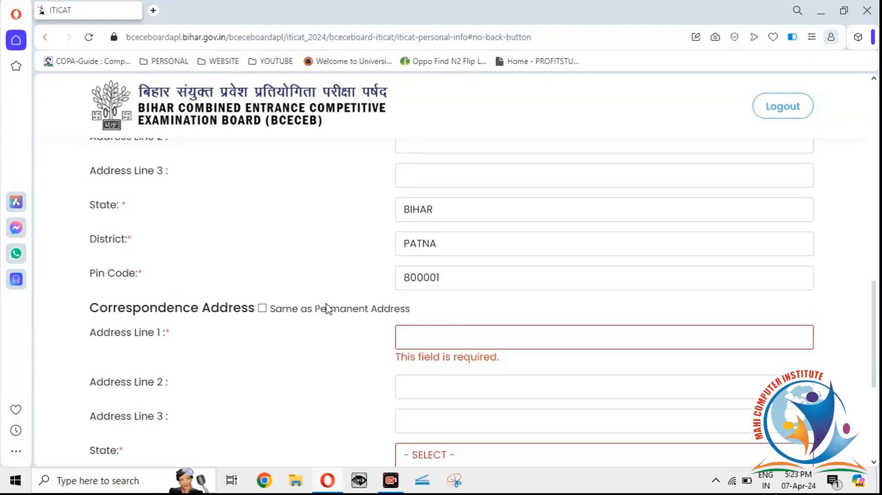
pyautogui.click(262, 308)
pyautogui.scroll(-5, 533, 347)
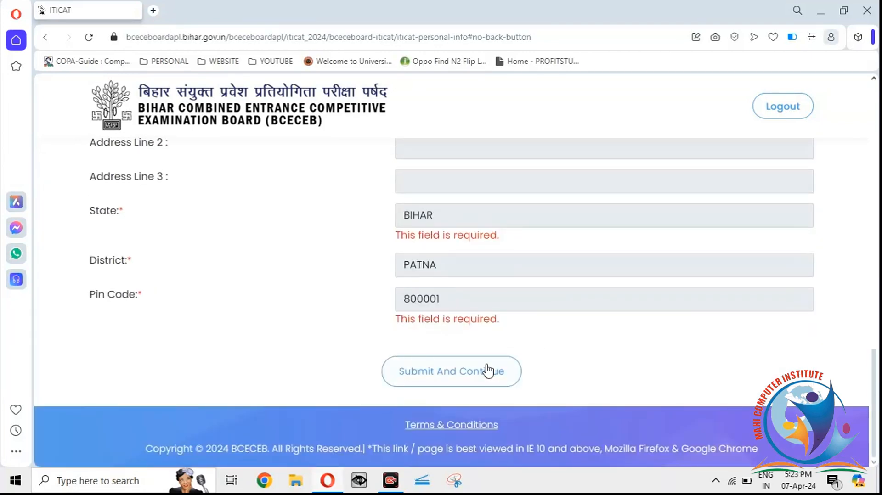
pyautogui.click(471, 374)
pyautogui.scroll(-3, 449, 325)
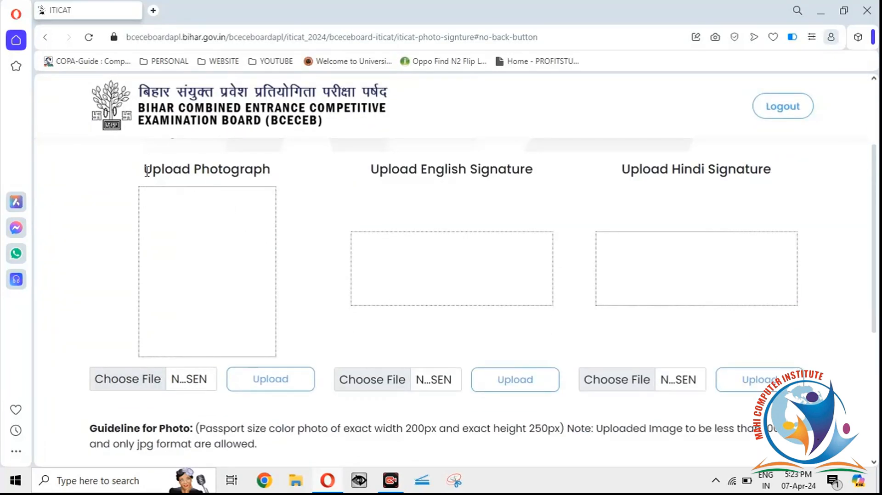
pyautogui.moveTo(146, 170); pyautogui.dragTo(228, 180)
pyautogui.click(253, 180)
pyautogui.moveTo(435, 171); pyautogui.dragTo(533, 174)
pyautogui.click(524, 198)
pyautogui.moveTo(679, 171); pyautogui.dragTo(725, 171)
pyautogui.click(631, 174)
pyautogui.scroll(-3, 481, 251)
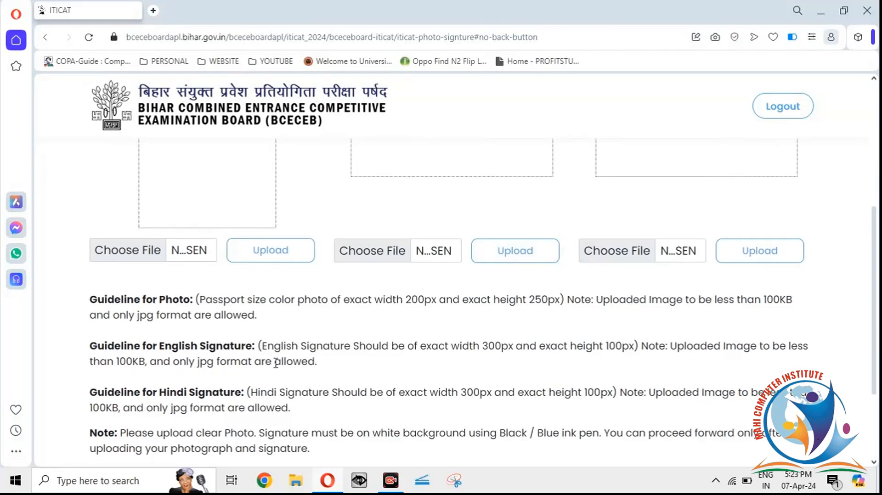
pyautogui.scroll(-2, 275, 363)
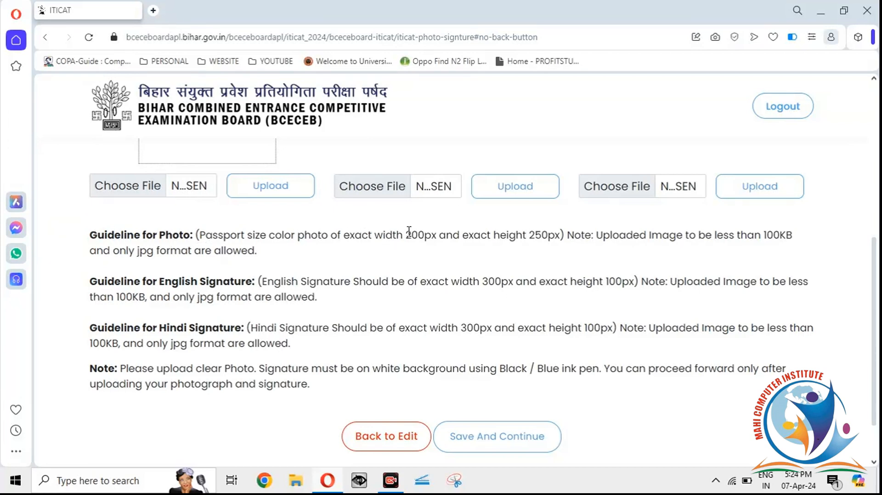
pyautogui.moveTo(406, 235); pyautogui.dragTo(446, 236)
pyautogui.click(545, 230)
pyautogui.moveTo(527, 237); pyautogui.dragTo(556, 236)
pyautogui.click(555, 236)
pyautogui.moveTo(542, 235); pyautogui.dragTo(536, 237)
pyautogui.click(537, 237)
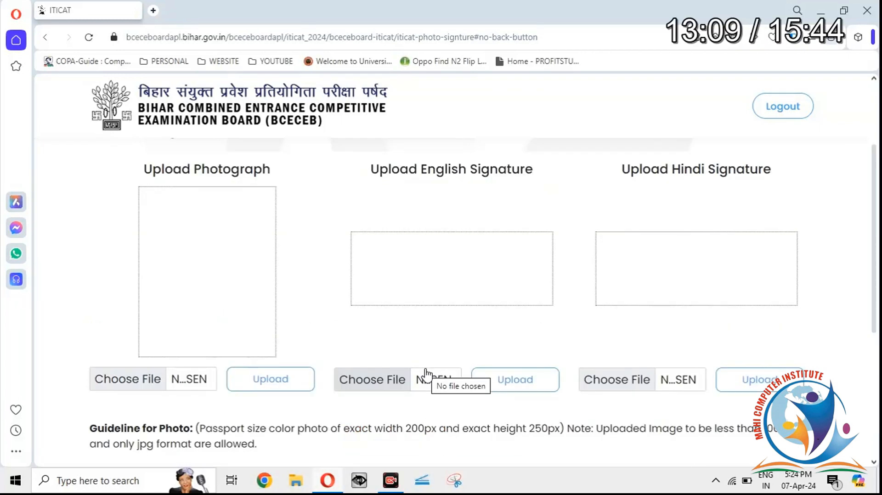
pyautogui.scroll(-4, 426, 373)
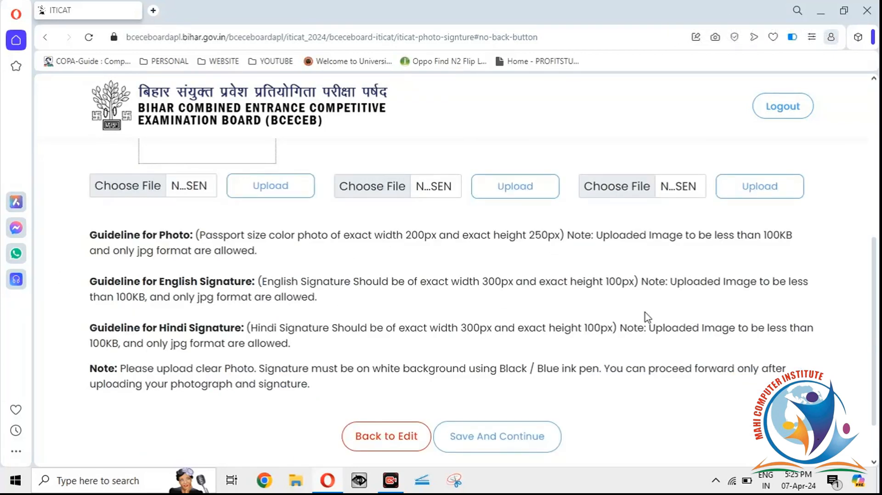
pyautogui.moveTo(364, 282); pyautogui.dragTo(537, 282)
pyautogui.click(538, 281)
pyautogui.scroll(5, 544, 262)
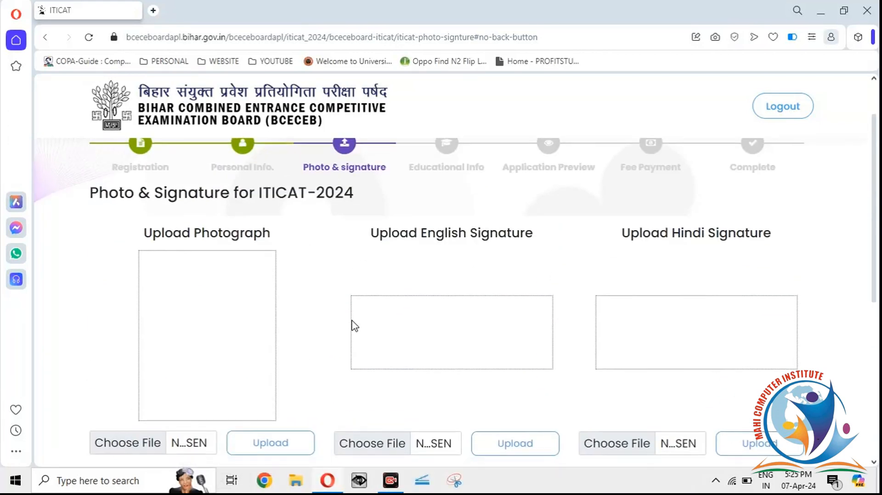
pyautogui.scroll(-4, 354, 326)
pyautogui.scroll(4, 354, 326)
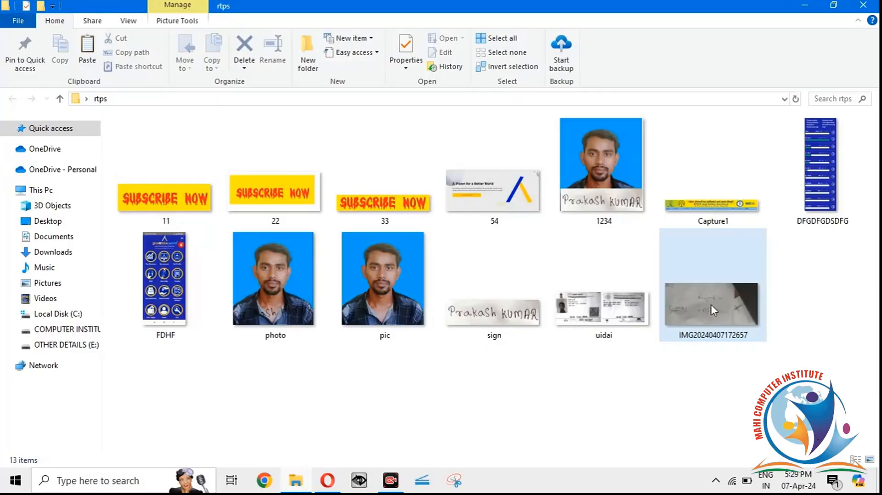
pyautogui.rightClick(709, 303)
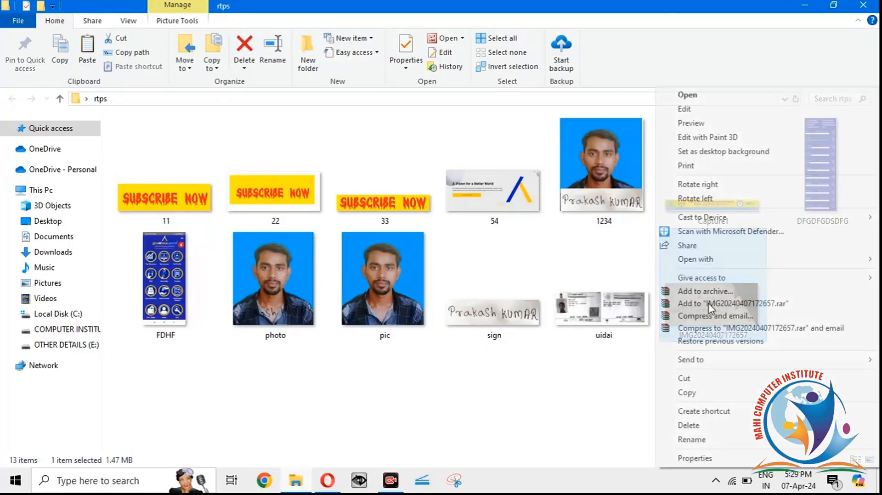
pyautogui.click(620, 374)
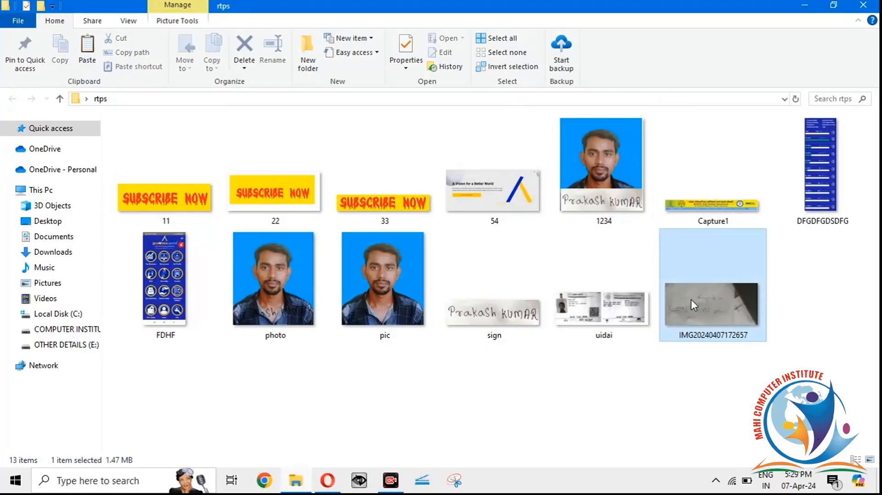
pyautogui.rightClick(691, 299)
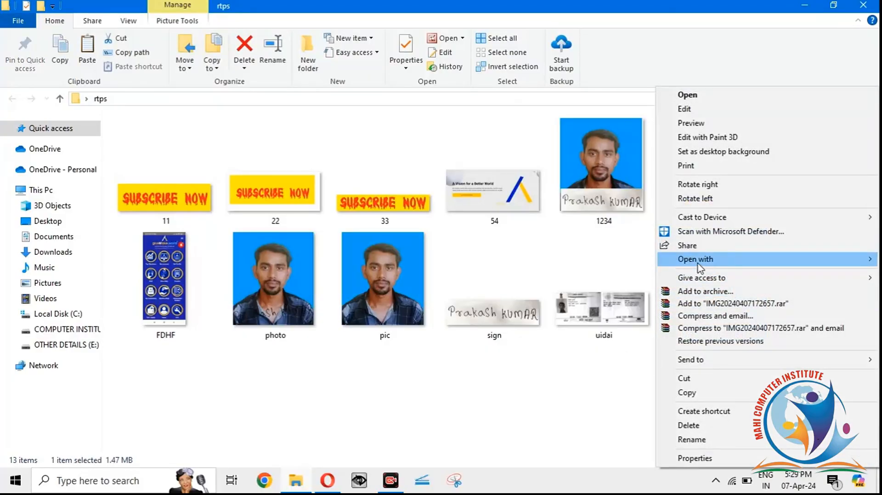
pyautogui.moveTo(698, 266)
pyautogui.click(582, 259)
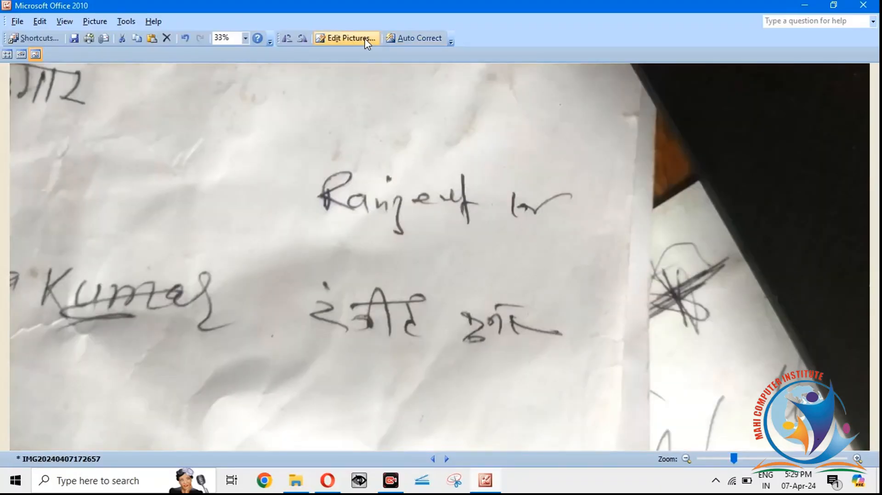
# - Crop the signature photo in three passes, tightening it from 1326×453 to 1272×425 pixels
pyautogui.click(367, 41)
pyautogui.click(778, 224)
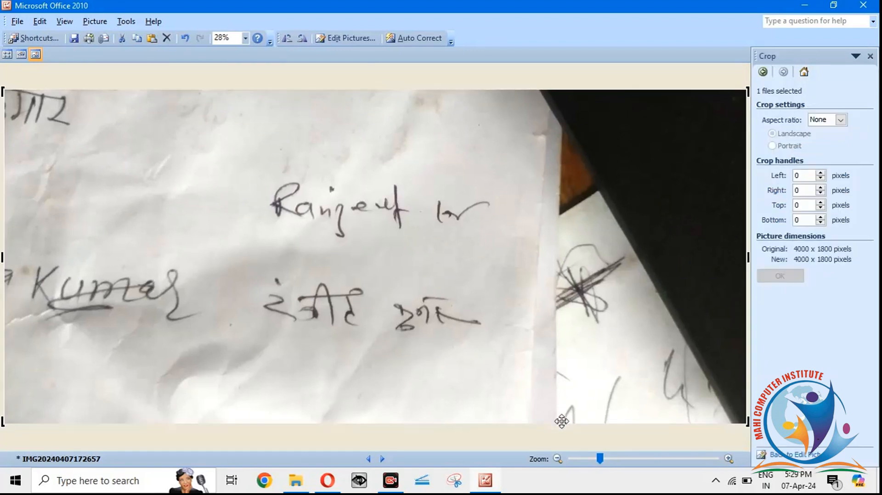
pyautogui.moveTo(747, 421); pyautogui.dragTo(522, 282)
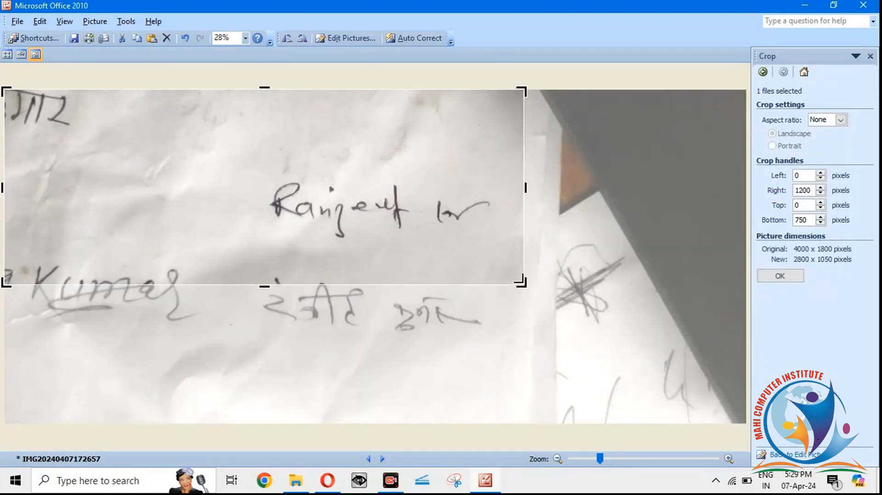
pyautogui.moveTo(6, 90); pyautogui.dragTo(226, 148)
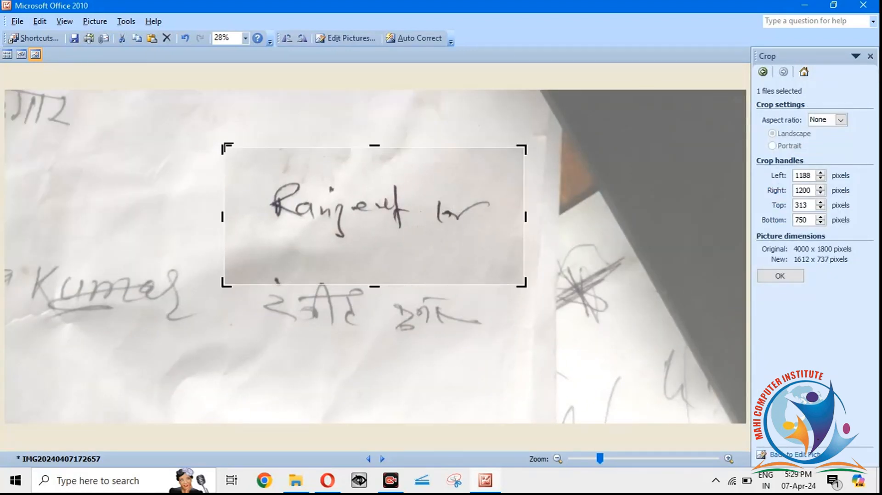
pyautogui.moveTo(524, 284); pyautogui.dragTo(513, 262)
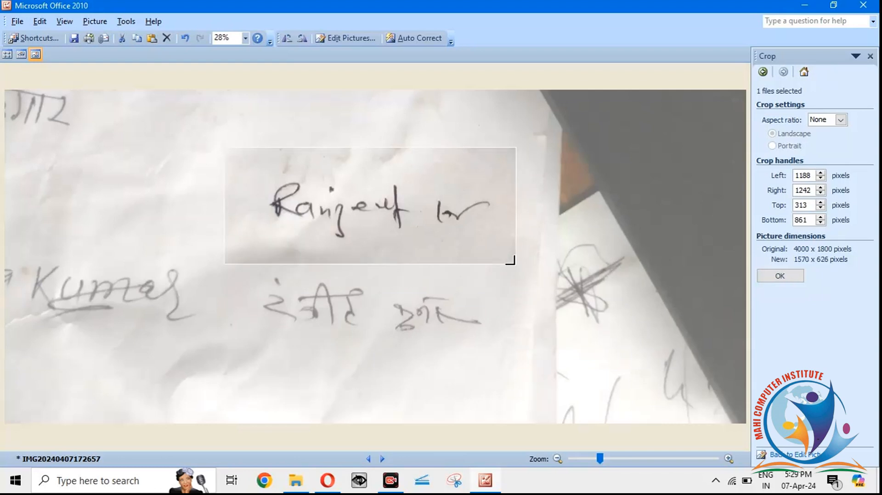
pyautogui.click(780, 276)
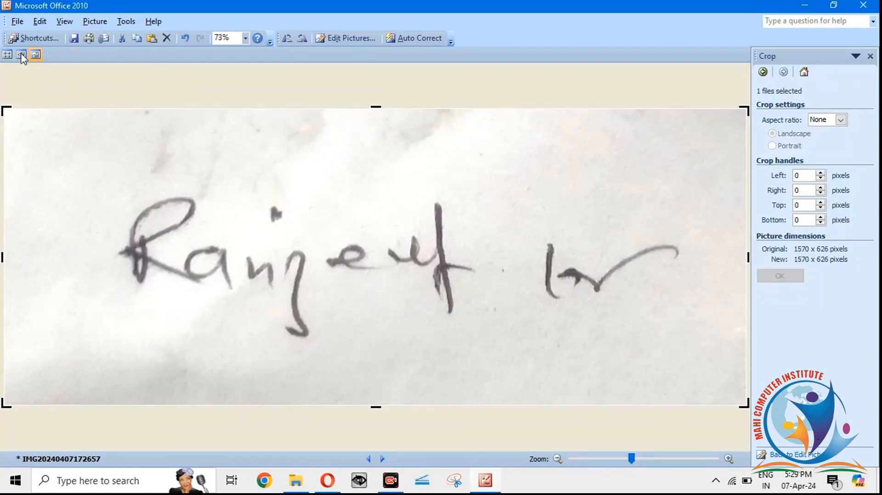
pyautogui.moveTo(3, 109); pyautogui.dragTo(78, 144)
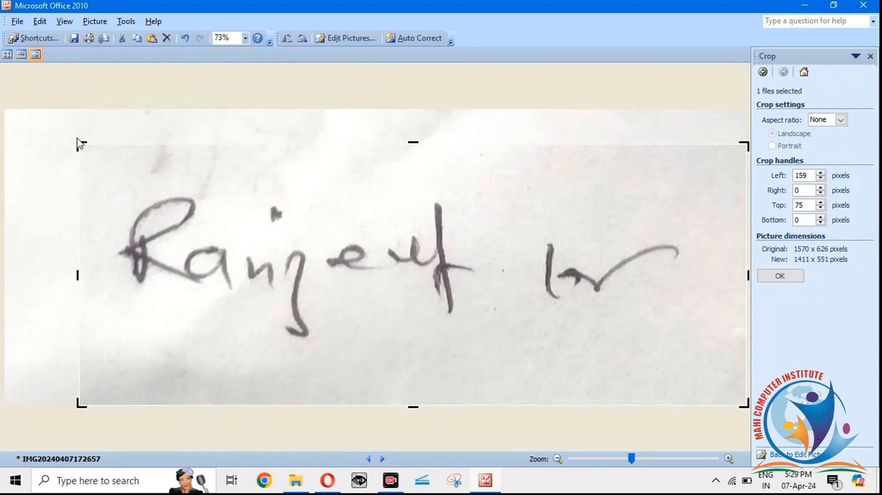
pyautogui.moveTo(744, 403); pyautogui.dragTo(705, 360)
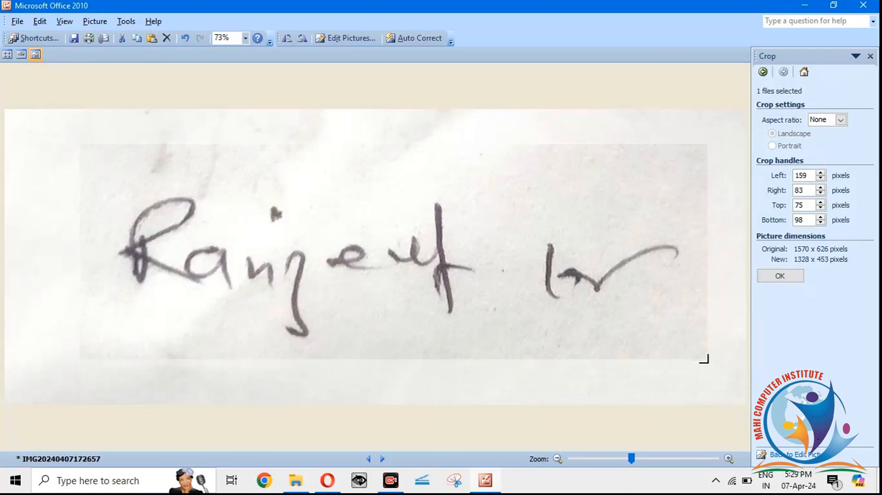
pyautogui.click(780, 275)
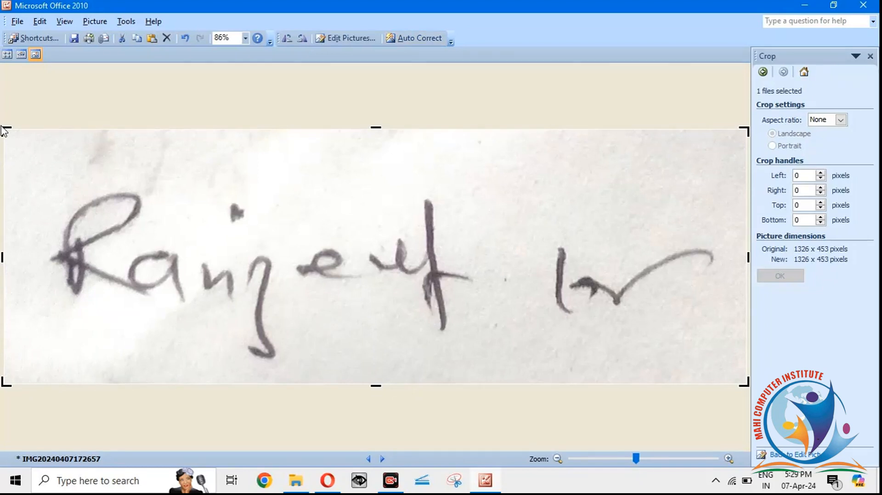
pyautogui.moveTo(2, 128); pyautogui.dragTo(33, 145)
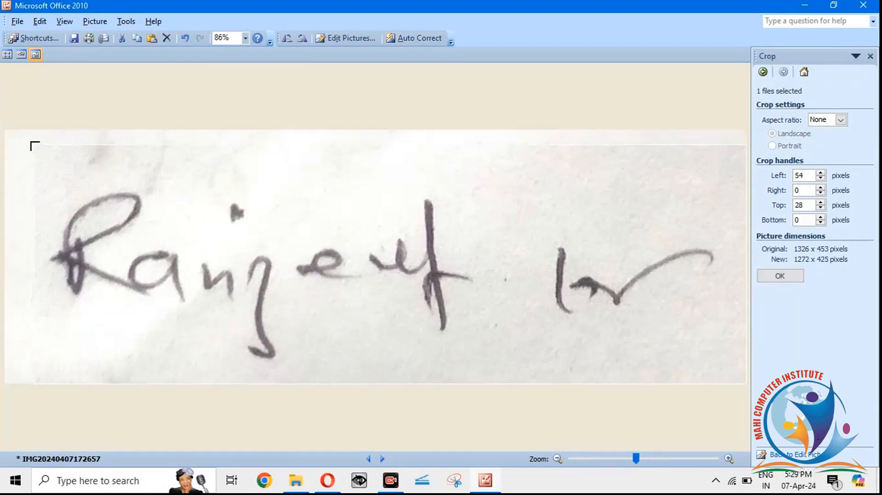
pyautogui.click(781, 275)
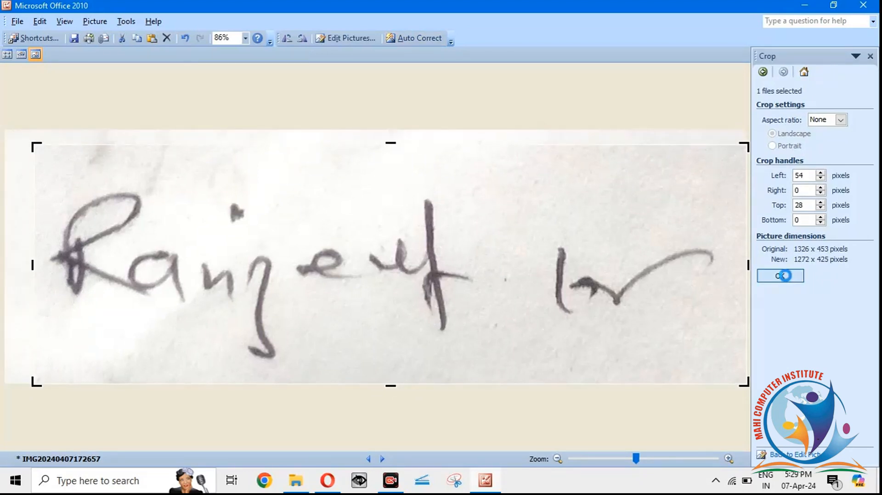
# - Choose to save a copy of the cropped signature under a new name
pyautogui.click(17, 21)
pyautogui.click(857, 302)
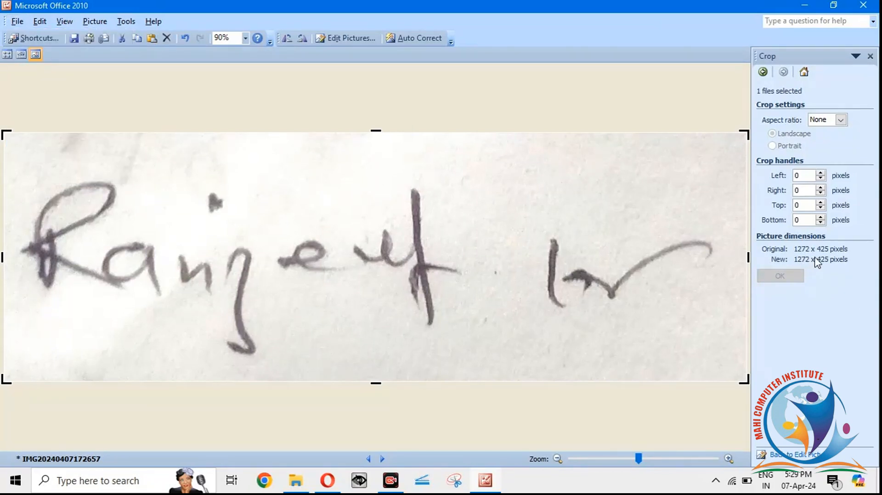
pyautogui.click(23, 22)
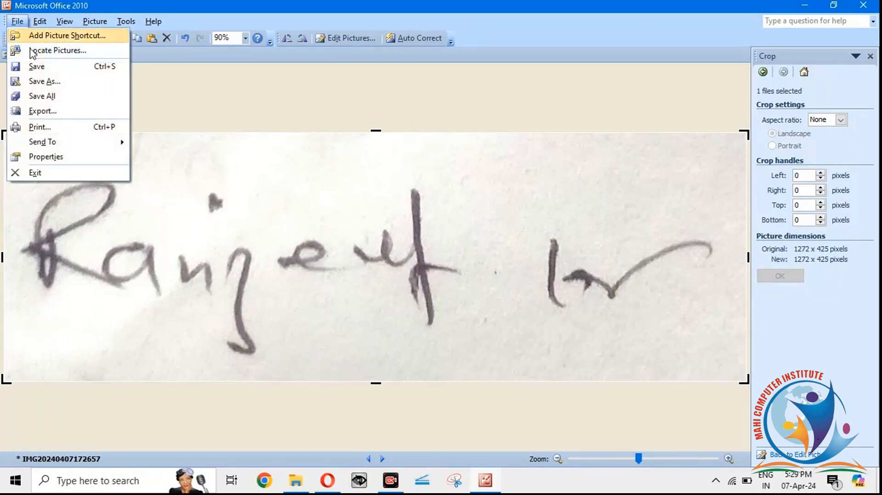
pyautogui.click(36, 80)
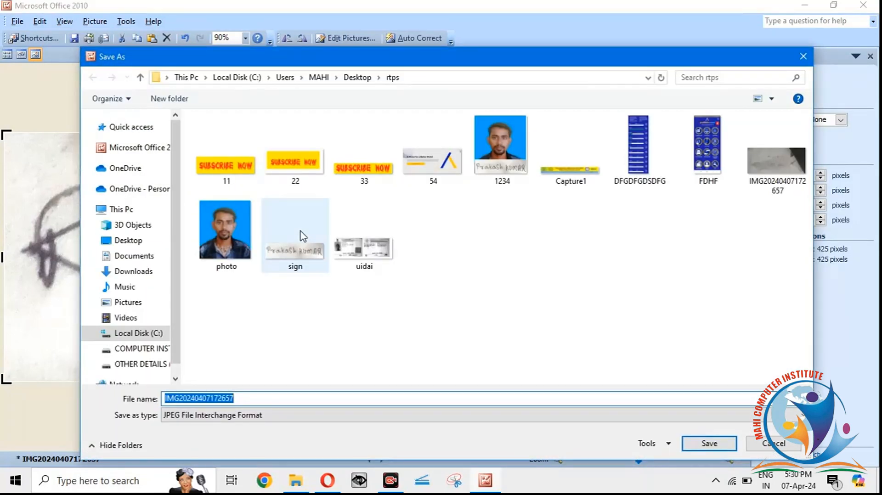
# - Save the cropped signature as JPEG 'english sign', then close Picture Manager discarding further changes
pyautogui.write('engli')
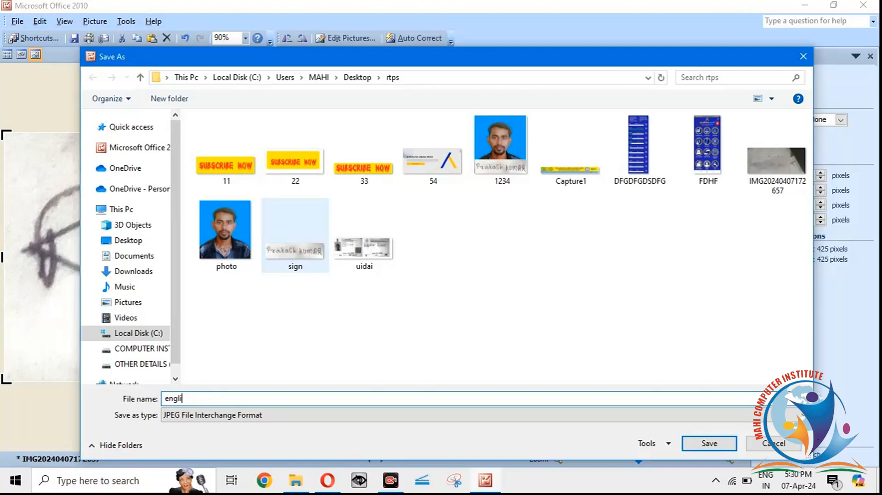
pyautogui.write('sh sign')
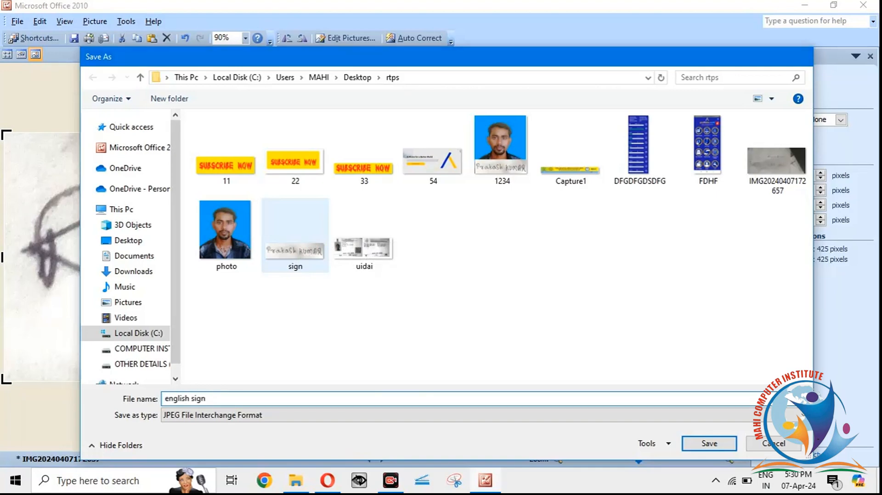
pyautogui.press('Return')
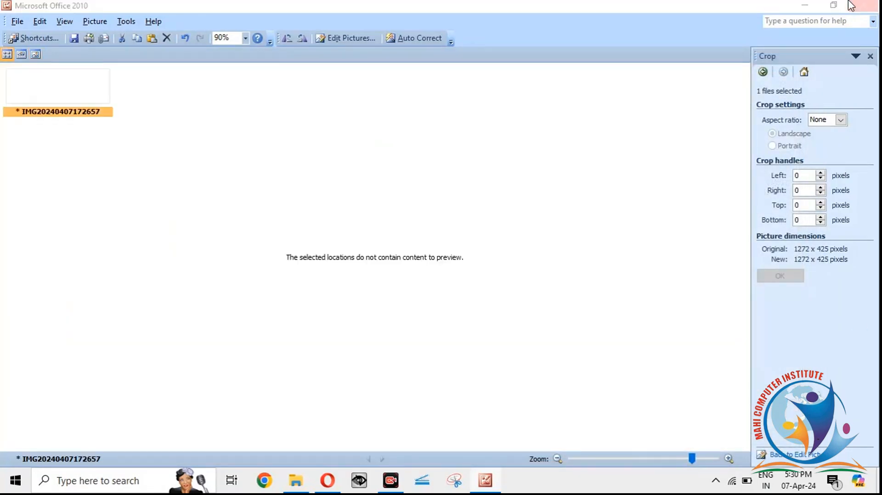
pyautogui.click(851, 5)
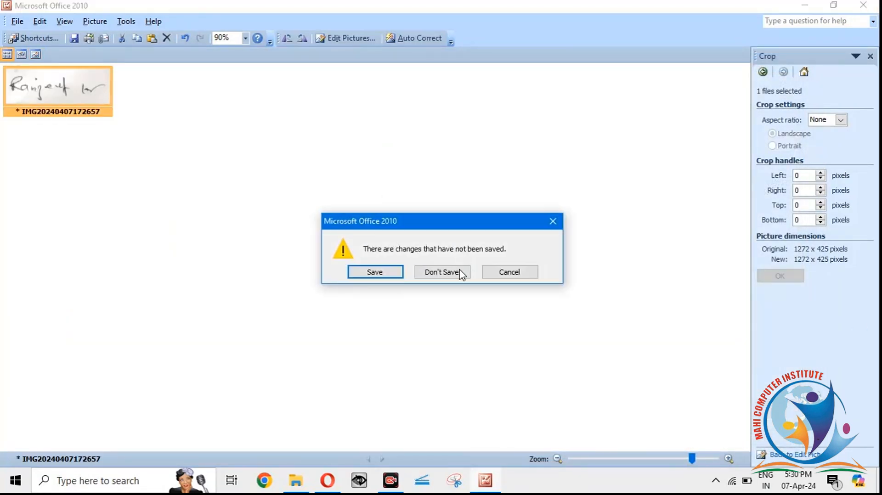
pyautogui.click(453, 273)
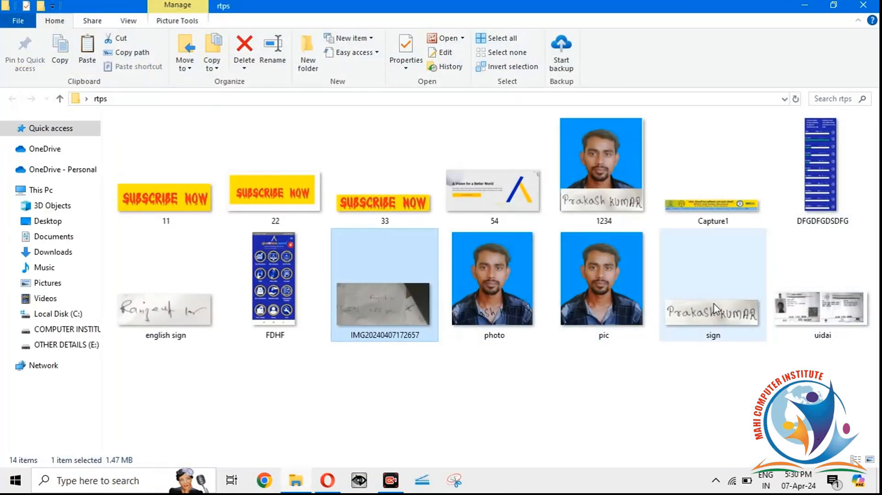
pyautogui.rightClick(363, 331)
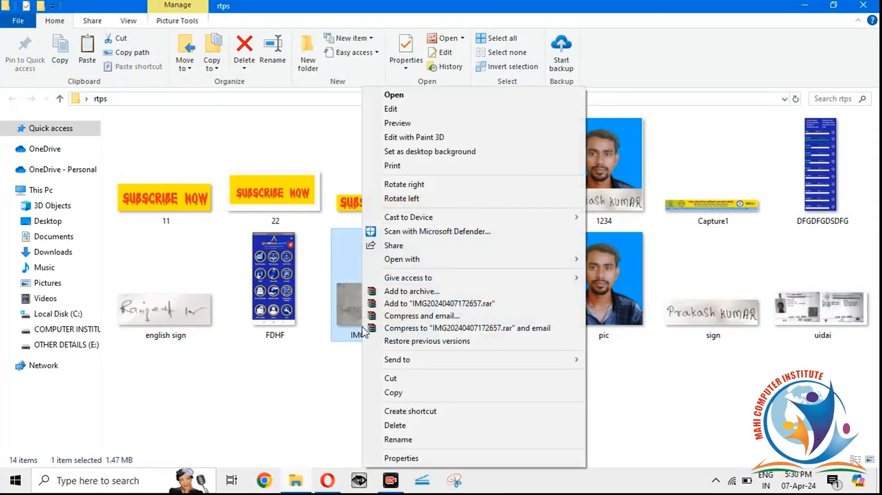
pyautogui.moveTo(402, 260)
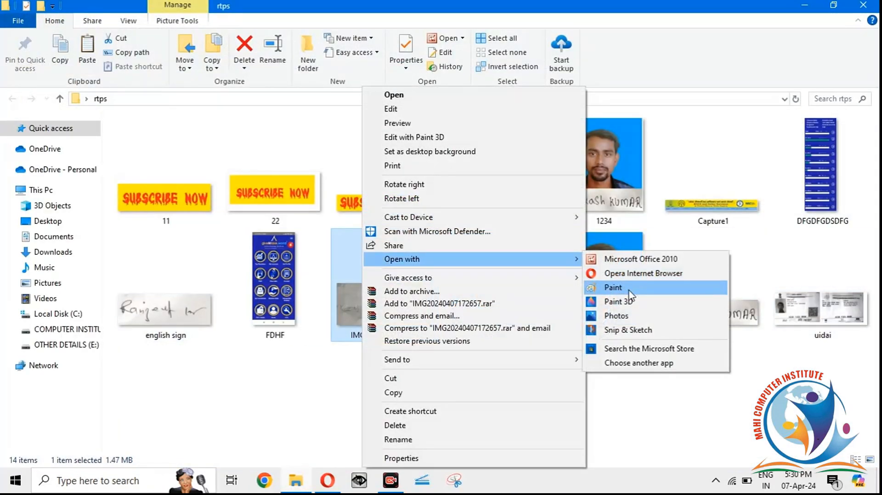
pyautogui.click(593, 287)
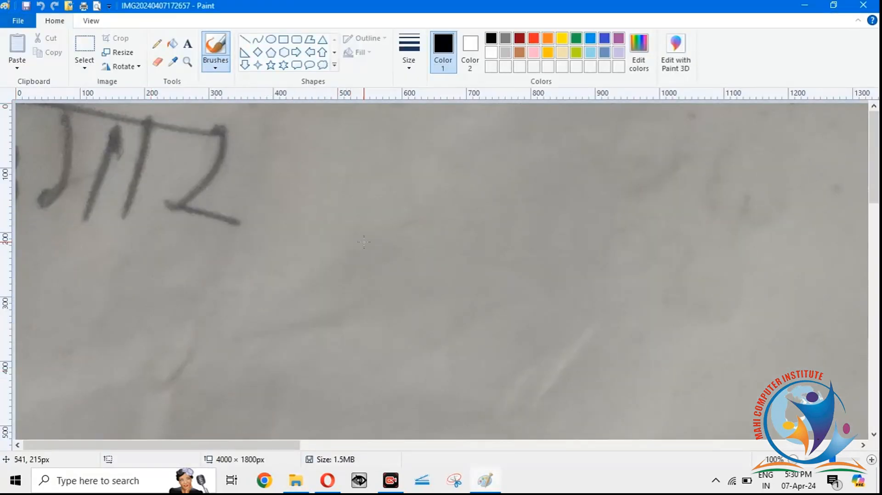
pyautogui.click(864, 5)
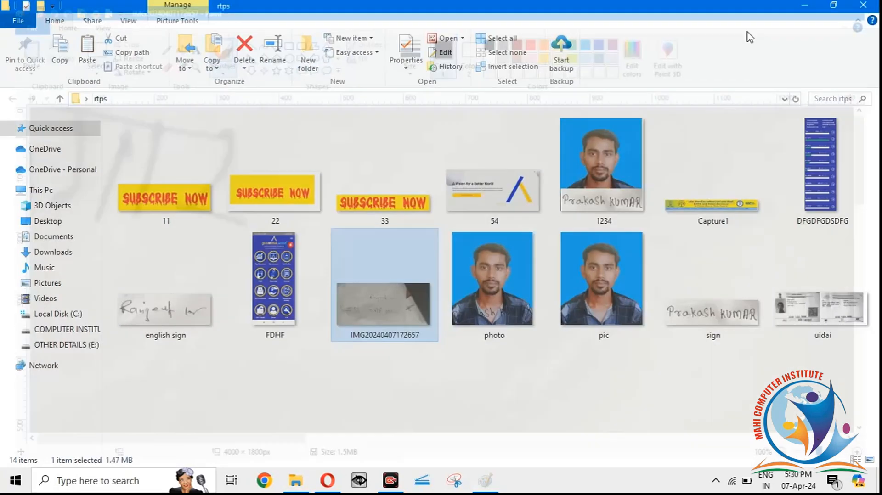
pyautogui.rightClick(389, 305)
pyautogui.moveTo(436, 264)
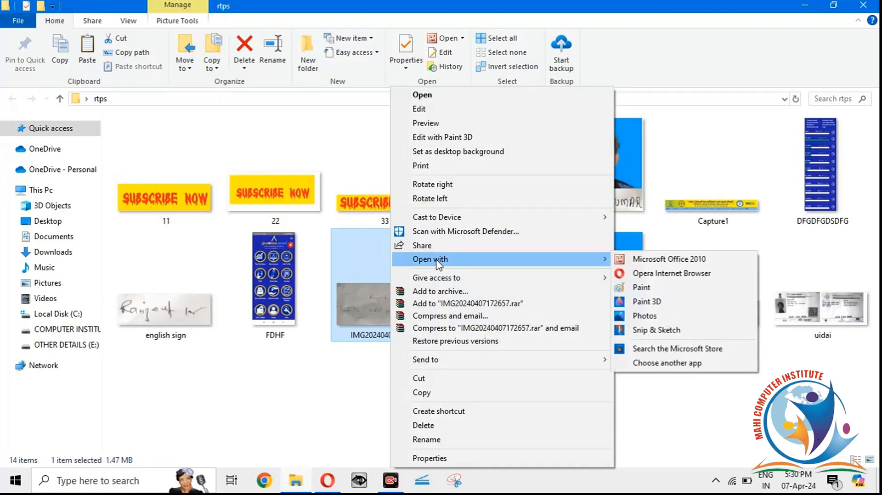
pyautogui.click(661, 259)
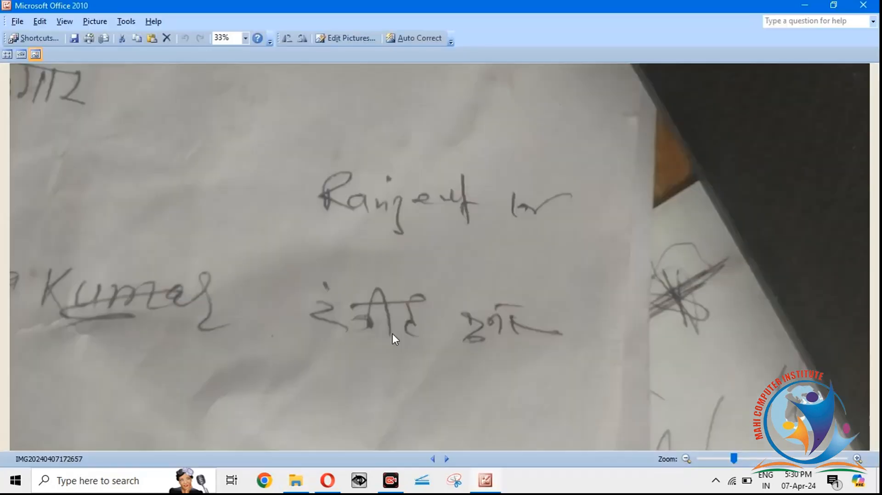
pyautogui.click(346, 37)
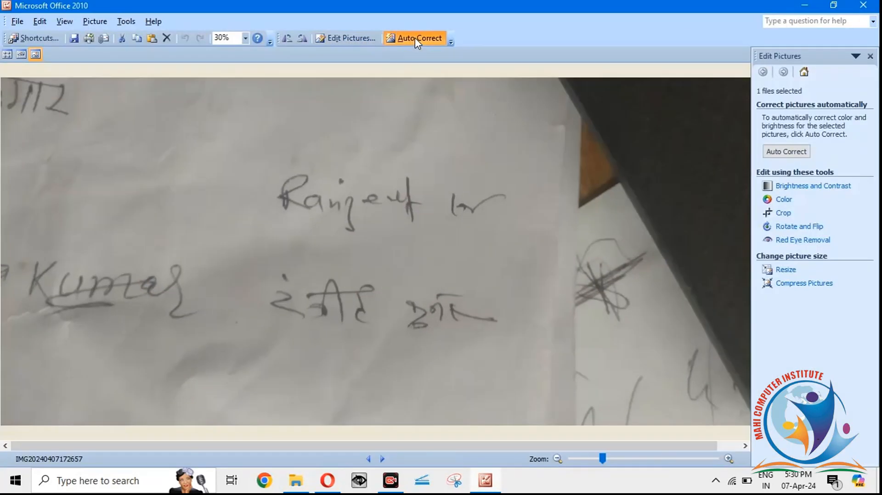
pyautogui.click(415, 38)
# - Crop the photo to just the Hindi signature at 1387×522 pixels and save it
pyautogui.click(784, 213)
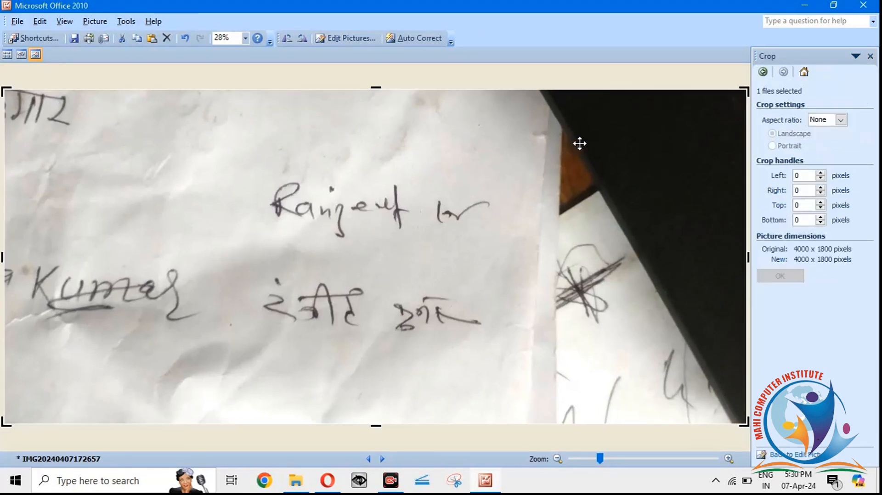
pyautogui.moveTo(745, 90); pyautogui.dragTo(503, 258)
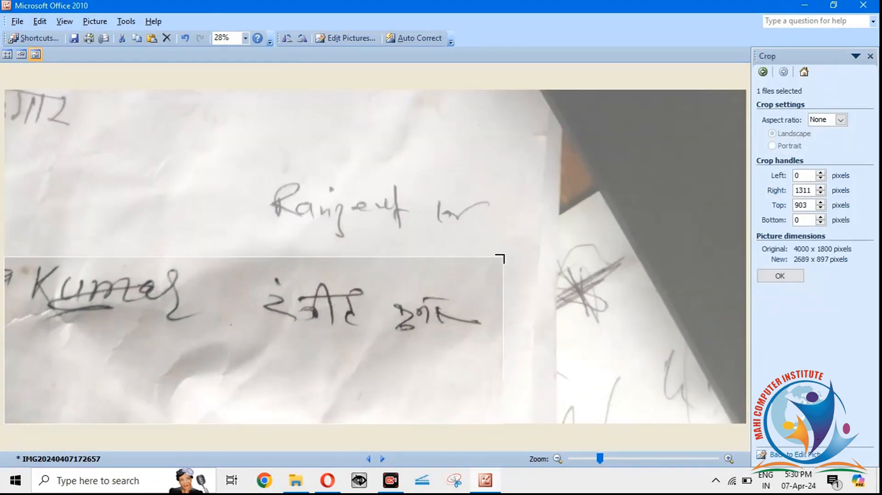
pyautogui.moveTo(7, 422); pyautogui.dragTo(250, 354)
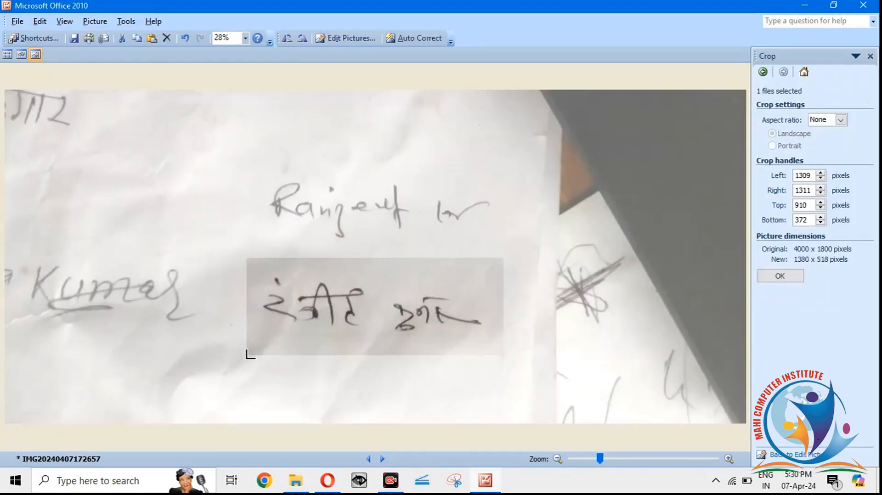
pyautogui.click(781, 276)
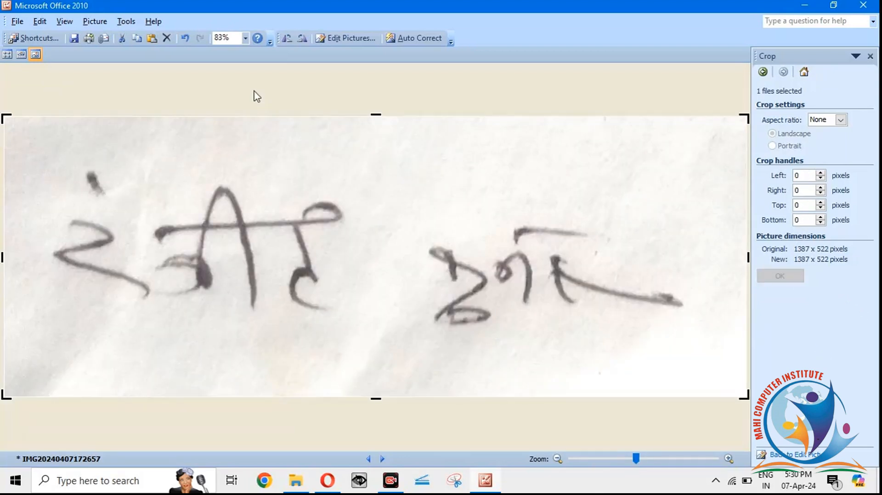
pyautogui.click(869, 4)
pyautogui.click(864, 6)
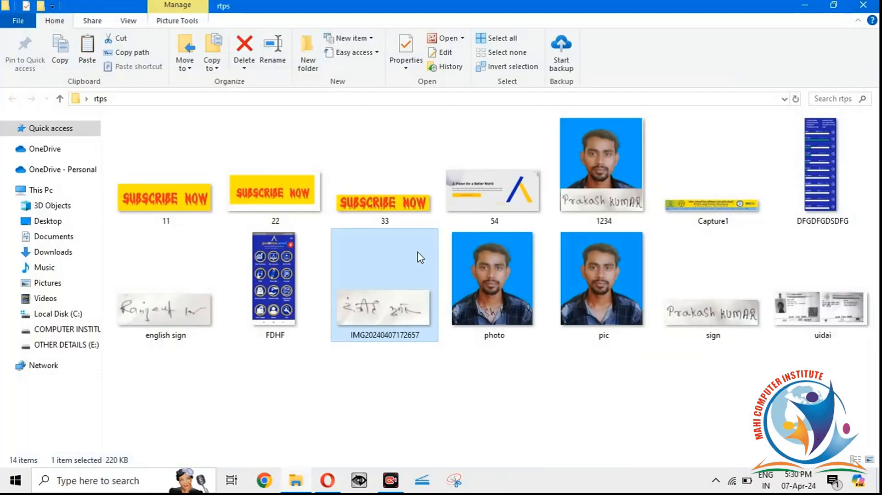
pyautogui.press('F2')
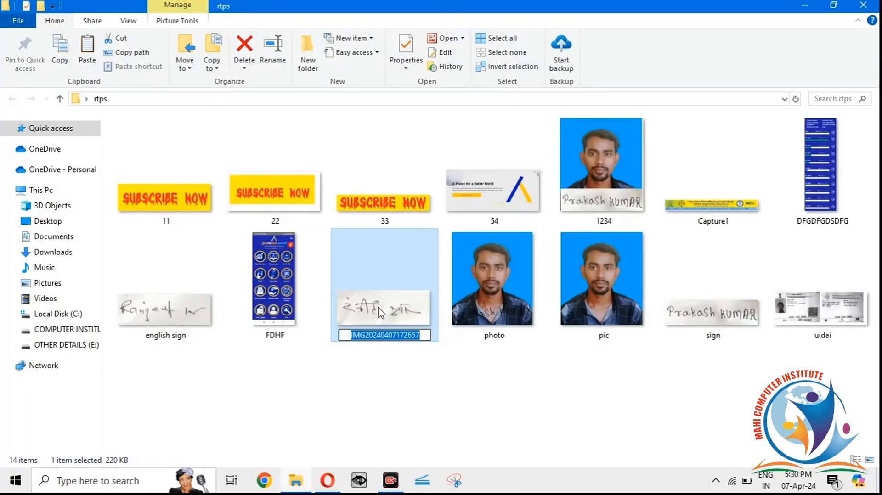
pyautogui.write('hindi s')
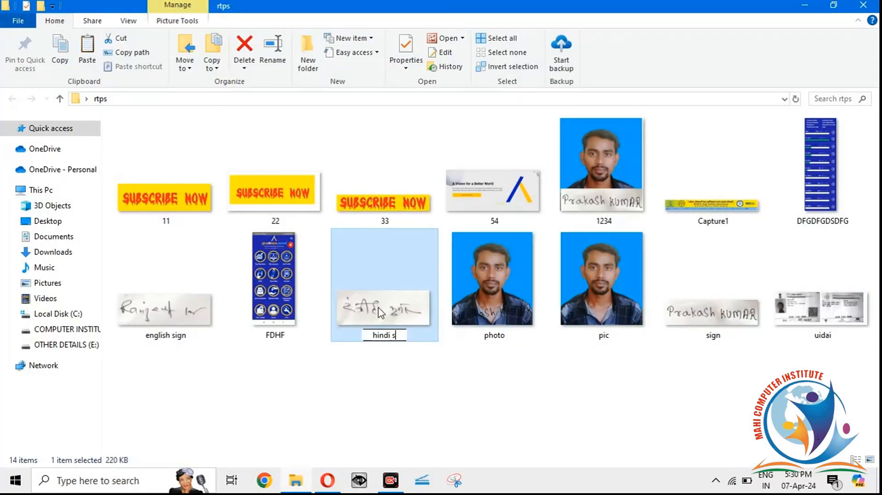
pyautogui.write('ign')
pyautogui.press('Return')
pyautogui.click(445, 406)
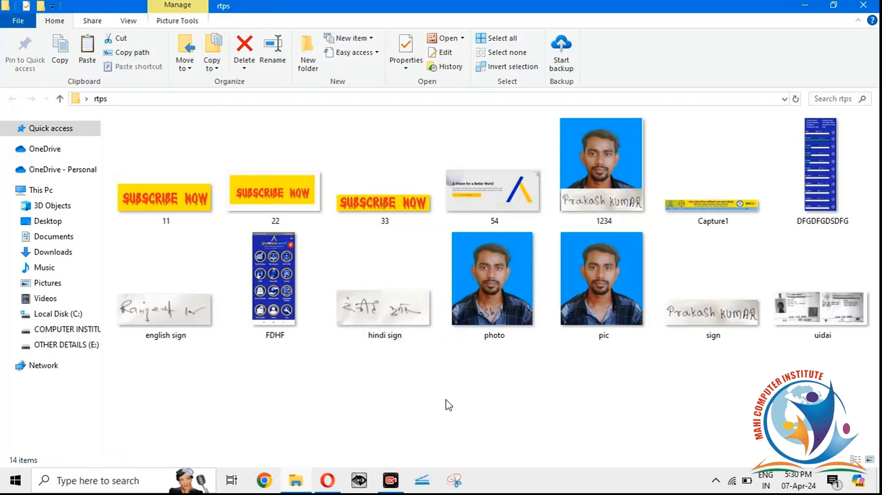
# - Check english sign's Properties to confirm its size is 159 KB
pyautogui.click(166, 310)
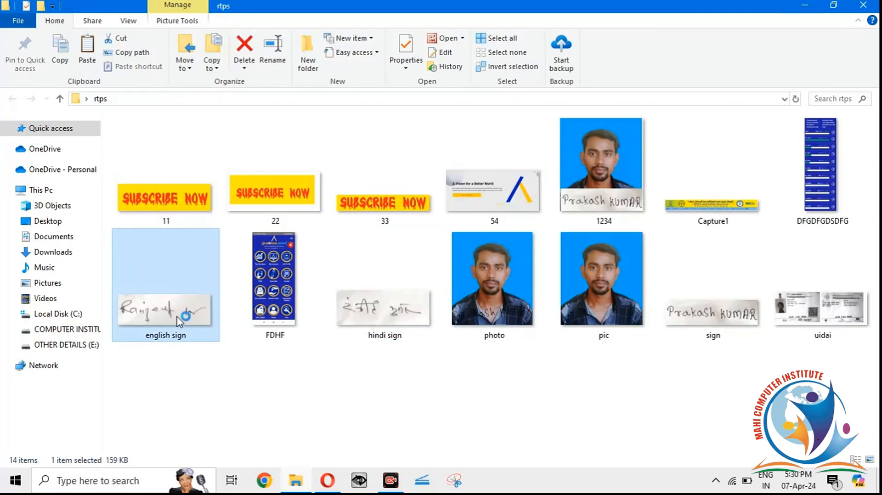
pyautogui.rightClick(178, 321)
pyautogui.click(226, 461)
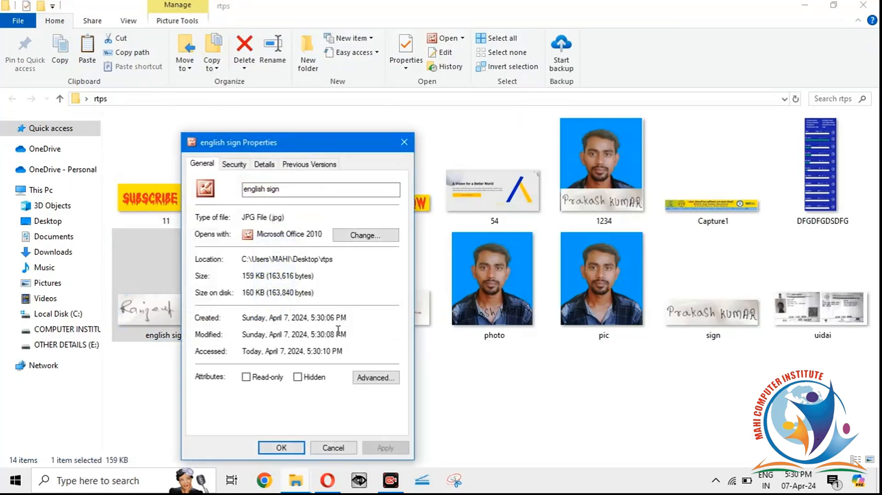
pyautogui.click(405, 143)
pyautogui.click(327, 482)
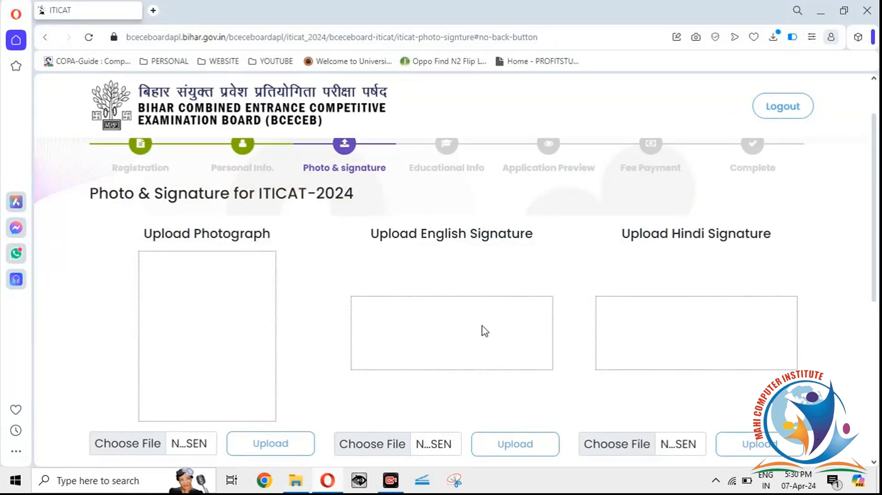
# - Scroll through the BCECEB photo and signature upload guidelines
pyautogui.scroll(-3, 482, 335)
pyautogui.scroll(1, 492, 346)
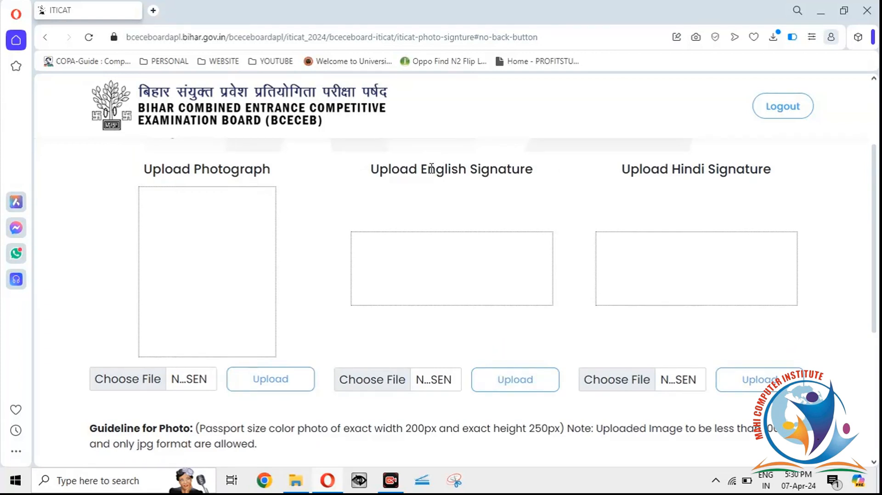
pyautogui.moveTo(432, 169); pyautogui.dragTo(508, 187)
pyautogui.click(488, 433)
pyautogui.scroll(-3, 484, 384)
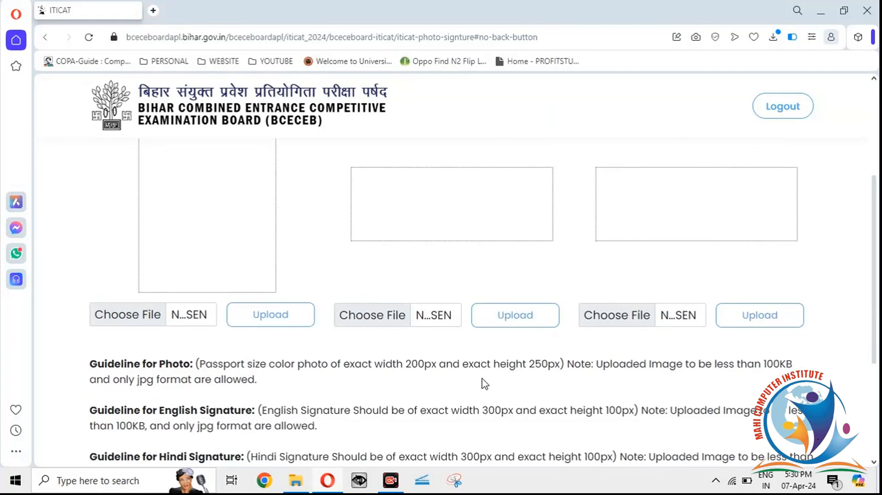
pyautogui.scroll(-3, 235, 441)
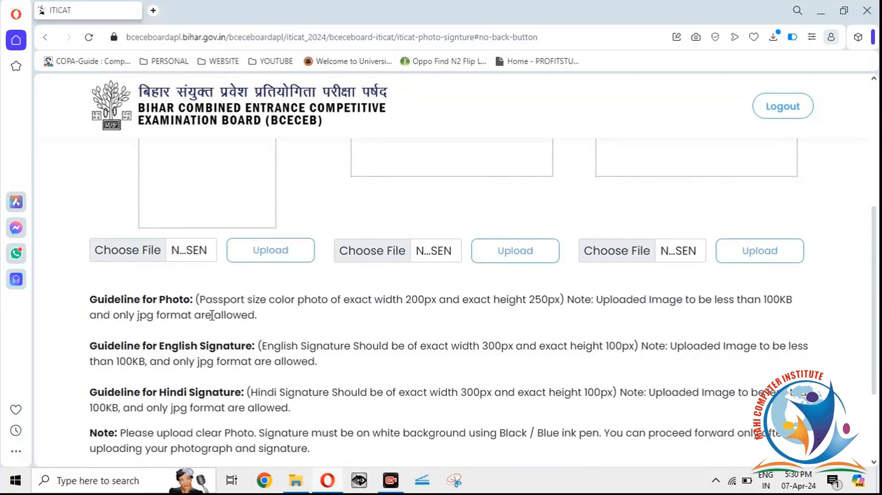
pyautogui.scroll(3, 368, 359)
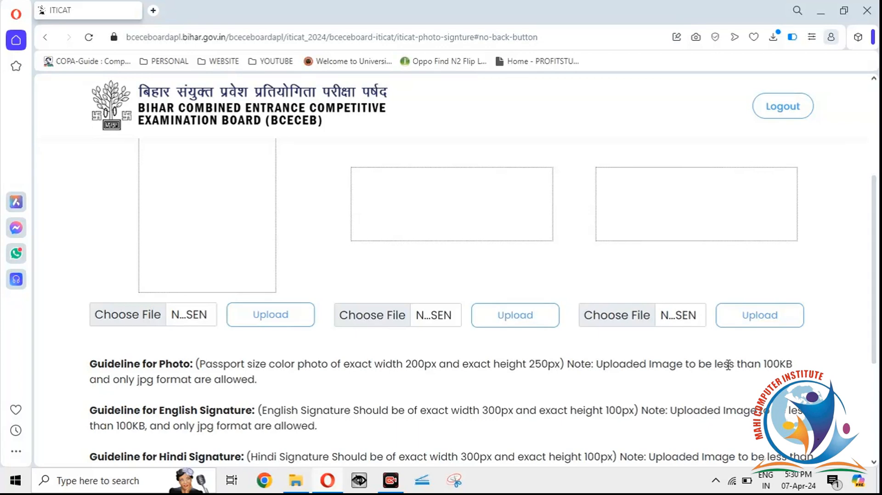
# - Note the 100KB size limit and photo guideline, then return to the pic file in rtps
pyautogui.moveTo(728, 366); pyautogui.dragTo(811, 368)
pyautogui.click(87, 368)
pyautogui.moveTo(93, 360); pyautogui.dragTo(193, 363)
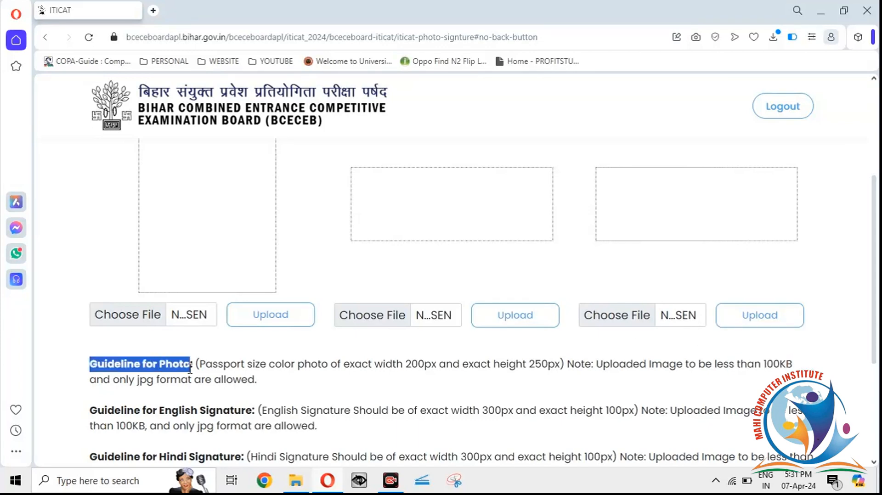
pyautogui.click(202, 366)
pyautogui.scroll(6, 213, 358)
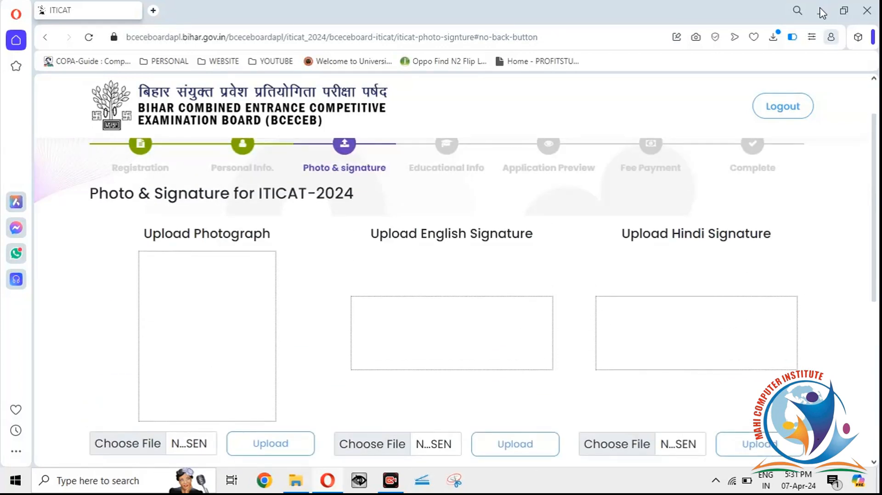
pyautogui.click(821, 11)
pyautogui.click(612, 281)
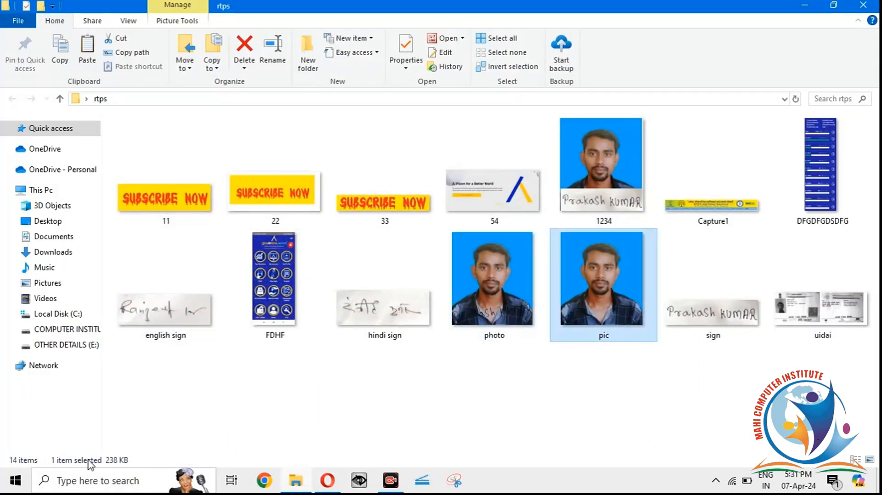
# - Check pic's Properties, noting its 238 KB size
pyautogui.rightClick(614, 279)
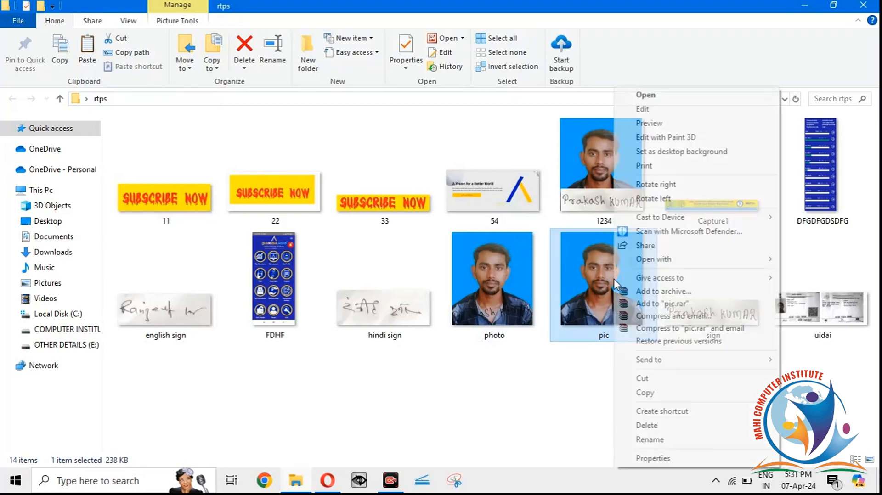
pyautogui.click(657, 459)
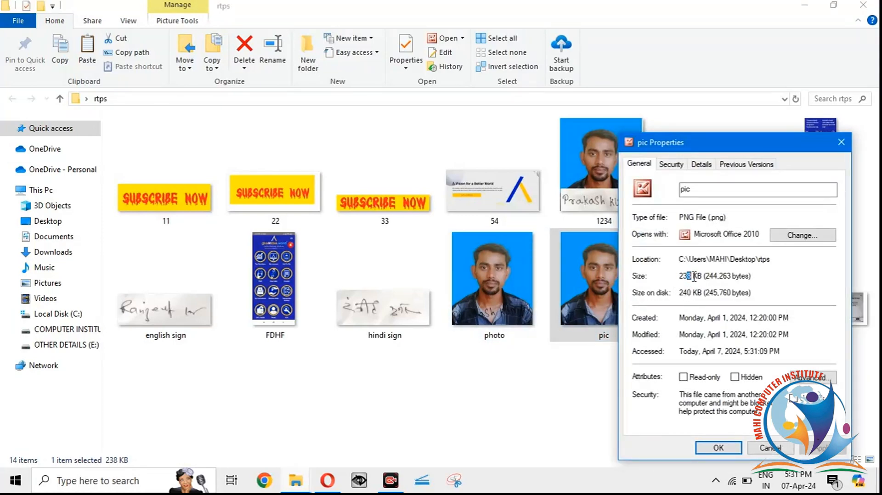
pyautogui.moveTo(694, 277); pyautogui.dragTo(683, 282)
pyautogui.click(841, 142)
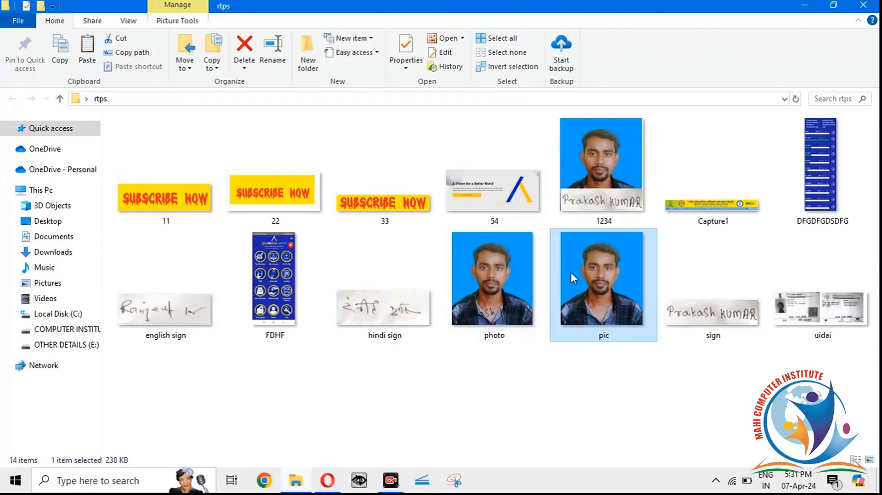
# - Open pic with Microsoft Office Picture Manager
pyautogui.moveTo(586, 273)
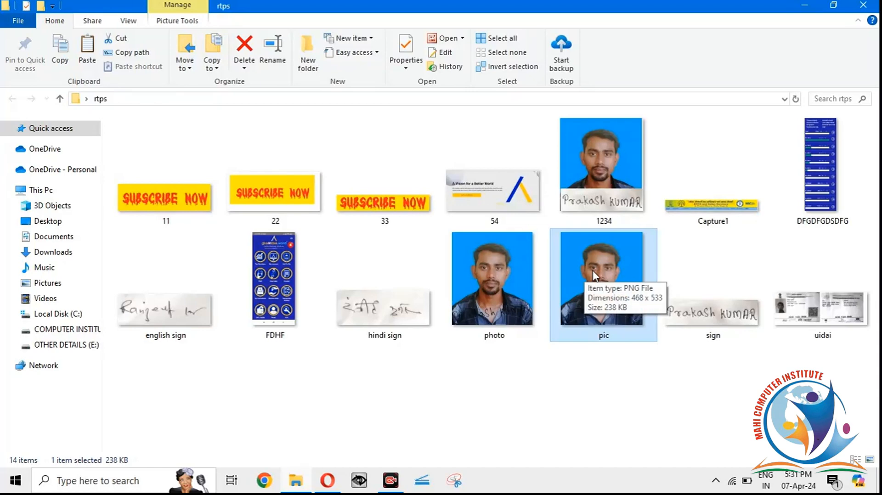
pyautogui.rightClick(595, 276)
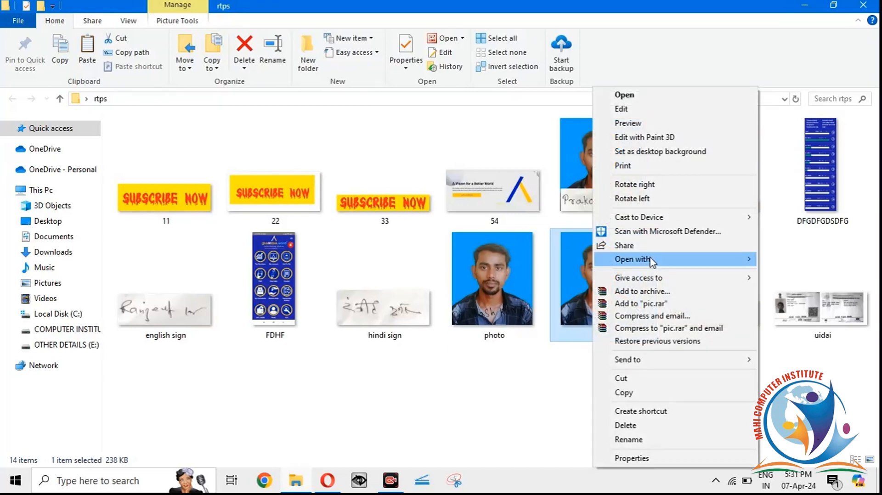
pyautogui.moveTo(648, 260)
pyautogui.click(491, 258)
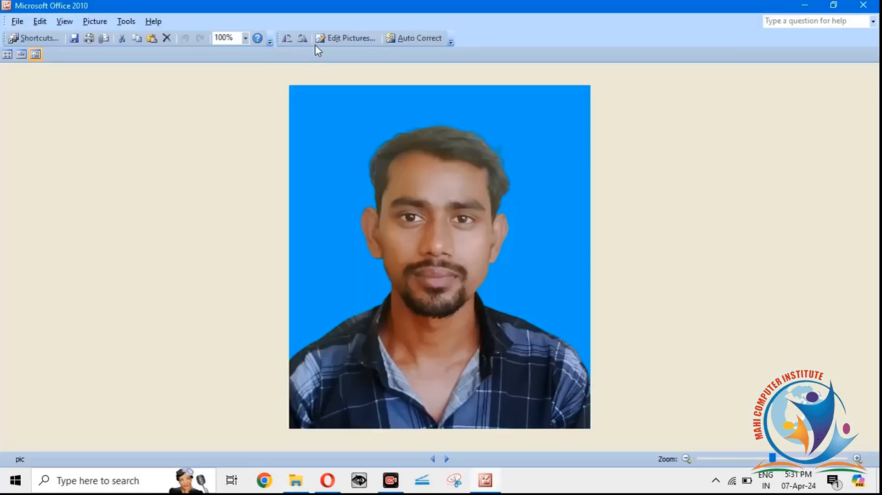
# - Resize pic by percentage to 50% (234 × 267 px, 91.4 KB), save it, and close Picture Manager
pyautogui.click(322, 39)
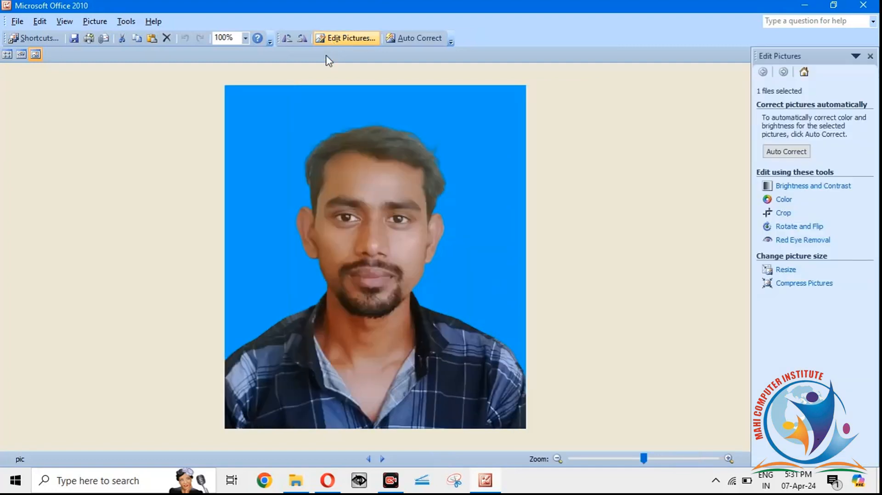
pyautogui.click(785, 270)
pyautogui.click(786, 228)
pyautogui.write('50')
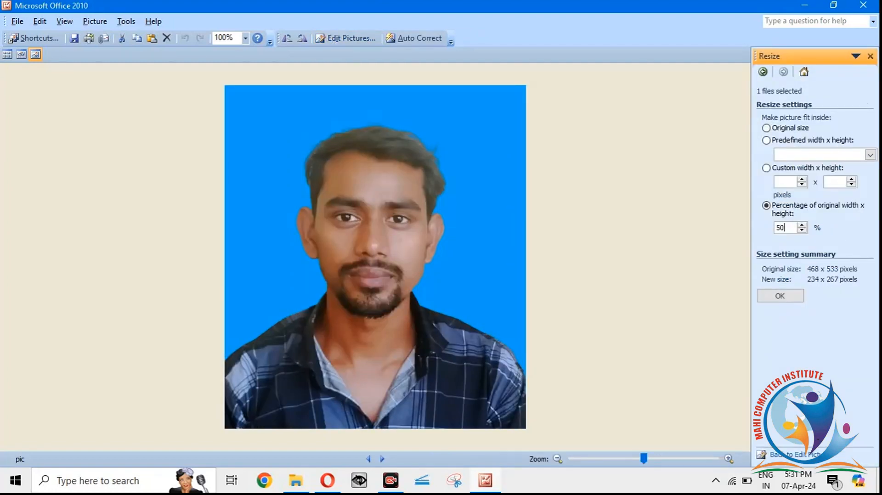
pyautogui.click(790, 296)
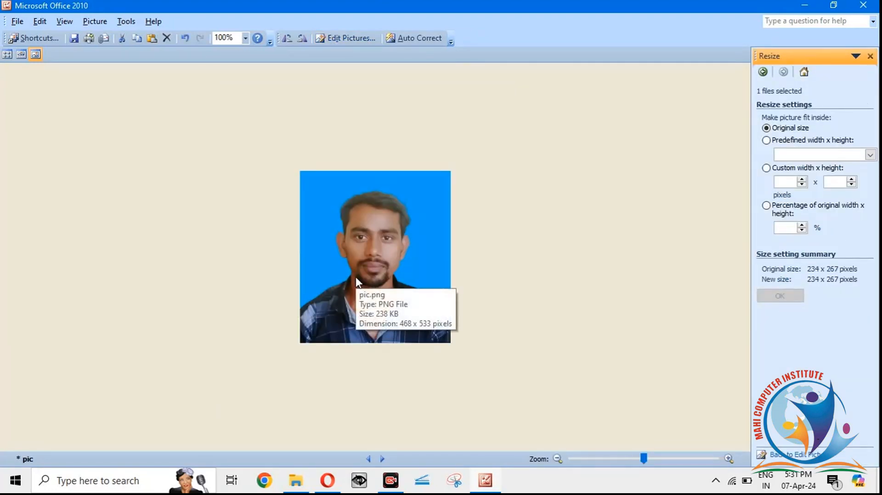
pyautogui.hotkey('ctrl', 's')
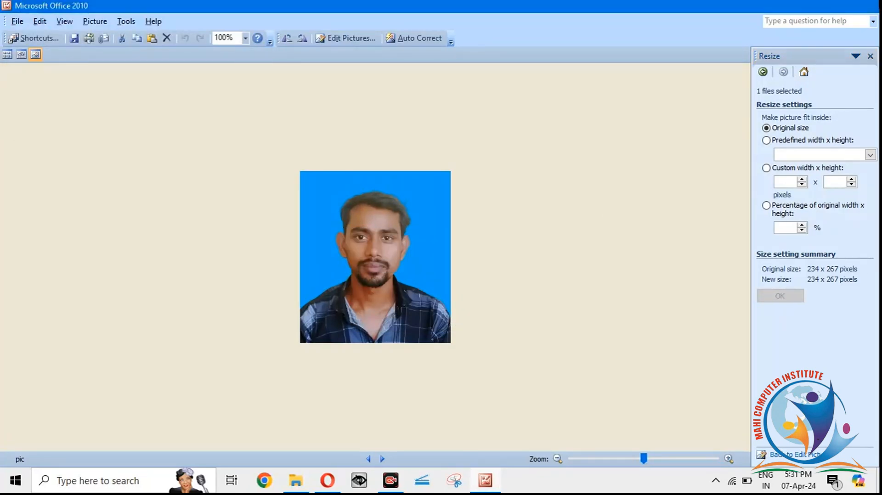
pyautogui.hotkey('alt', 'F4')
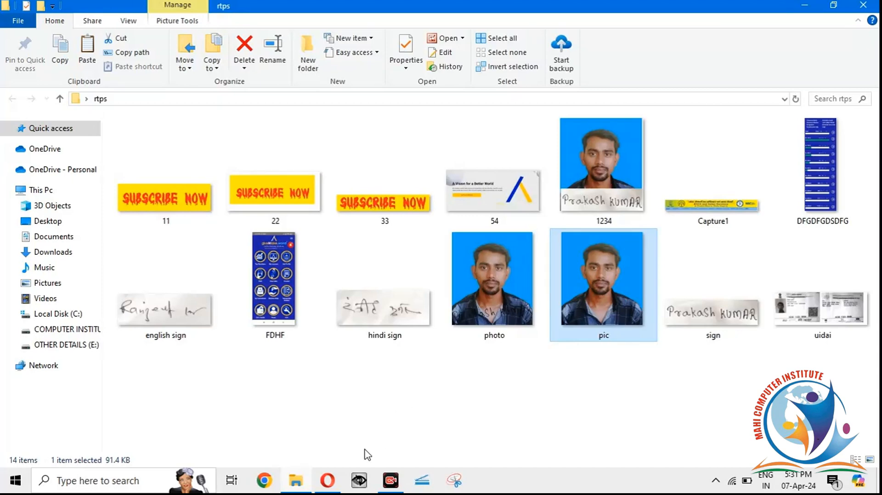
pyautogui.click(329, 481)
# - Upload rtps\pic as the photo, which fails with 'Photo only jpg format are allowed'
pyautogui.scroll(-3, 357, 417)
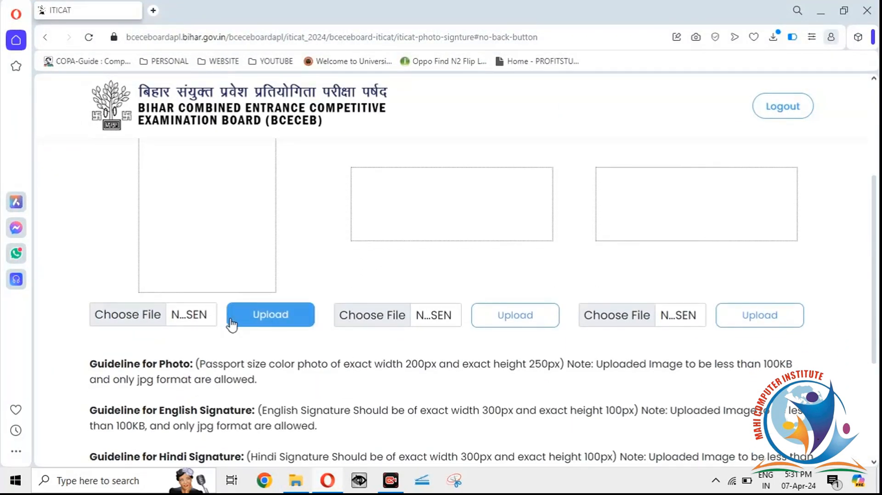
pyautogui.click(186, 315)
pyautogui.click(291, 271)
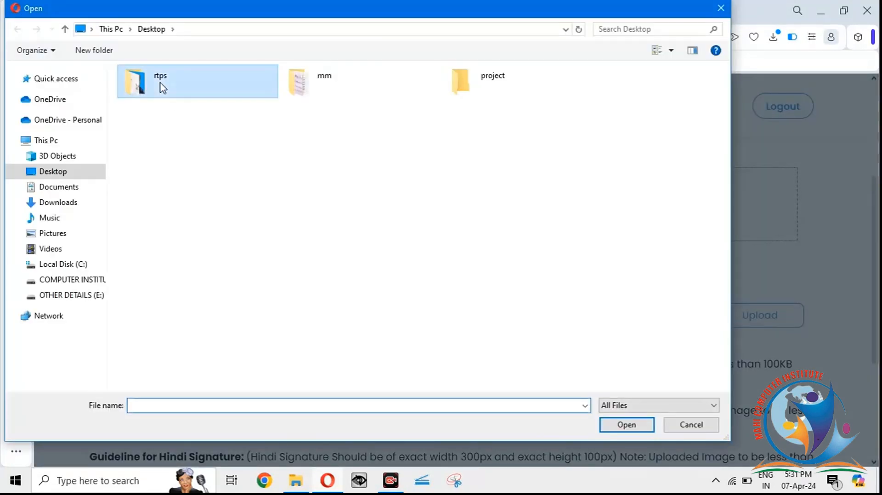
pyautogui.doubleClick(161, 86)
pyautogui.click(301, 181)
pyautogui.doubleClick(302, 179)
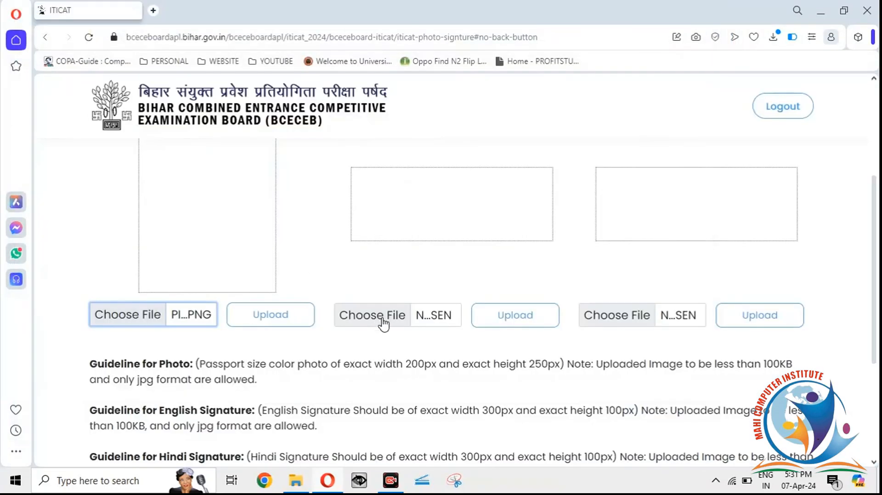
pyautogui.click(269, 315)
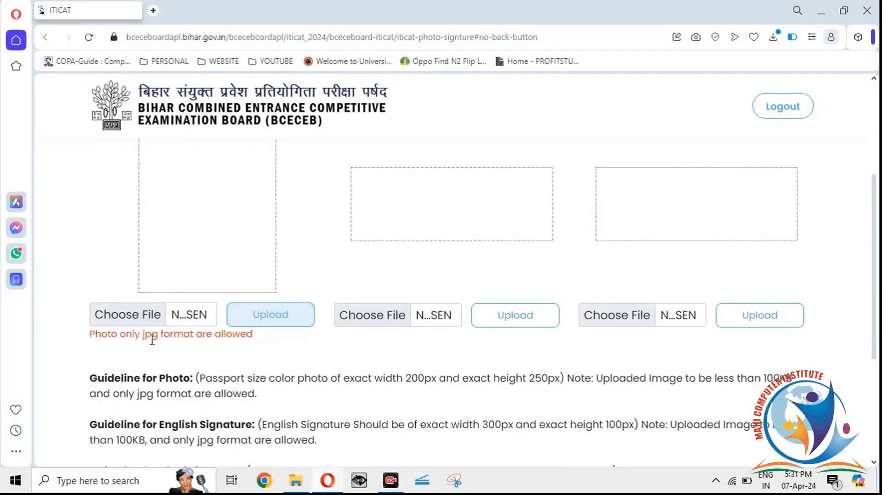
pyautogui.moveTo(89, 334); pyautogui.dragTo(250, 334)
pyautogui.click(248, 334)
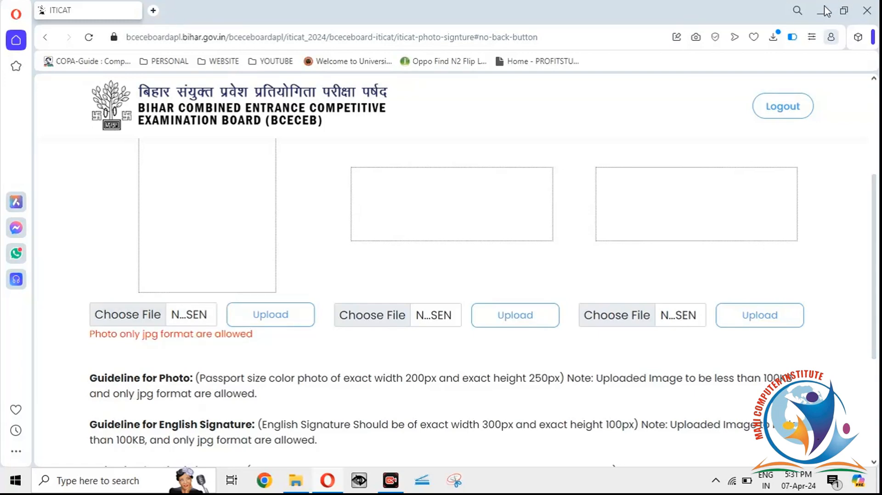
pyautogui.click(822, 10)
pyautogui.rightClick(614, 276)
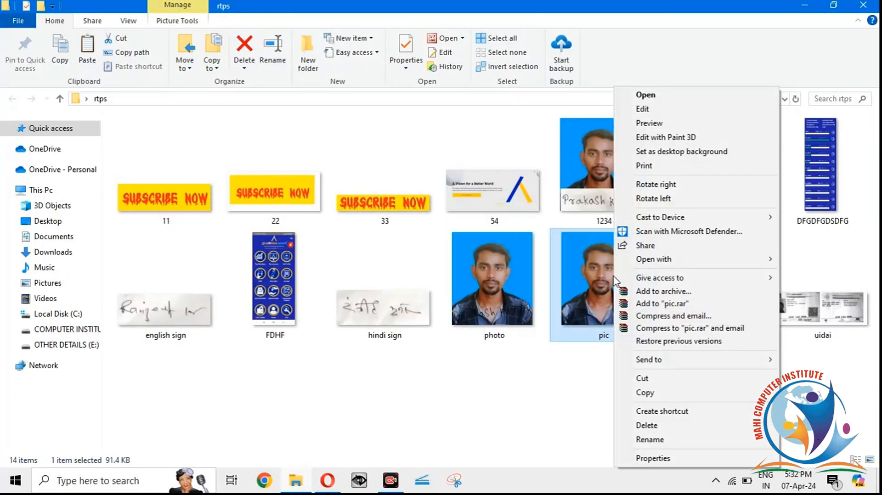
# - Confirm in pic's Properties that its file type is PNG File (.png)
pyautogui.moveTo(657, 259)
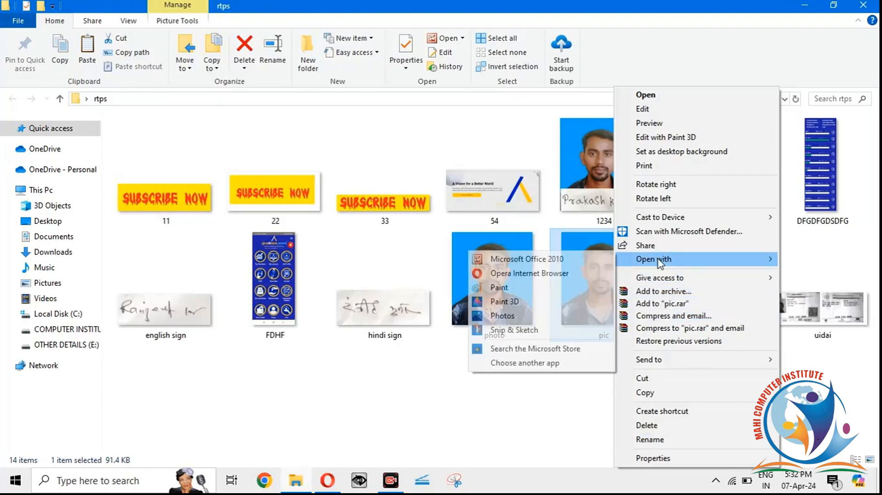
pyautogui.click(527, 260)
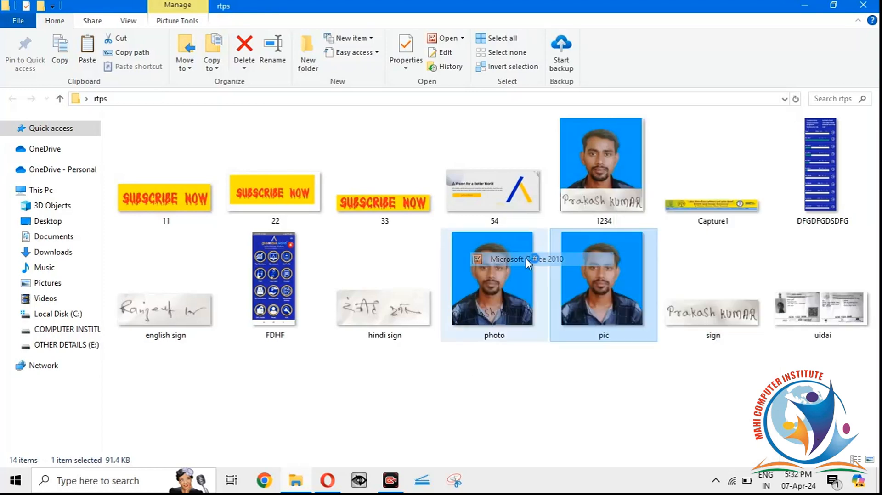
pyautogui.hotkey('alt', 'F4')
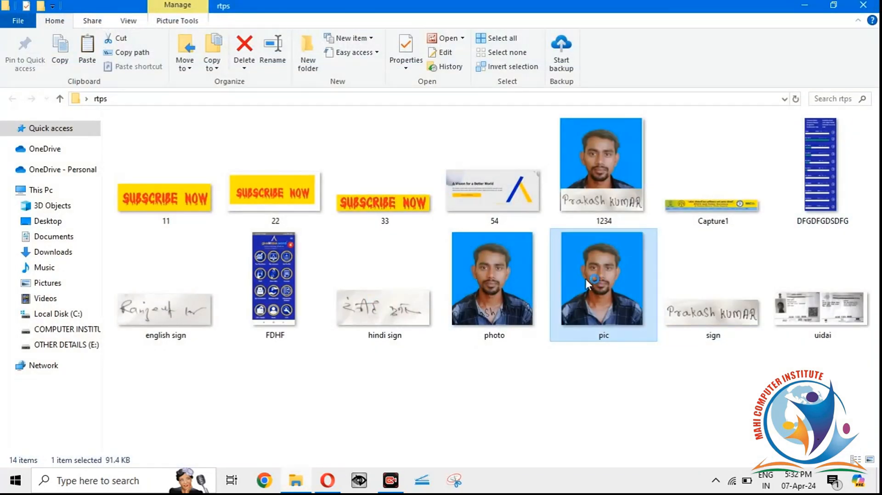
pyautogui.rightClick(586, 280)
pyautogui.click(637, 460)
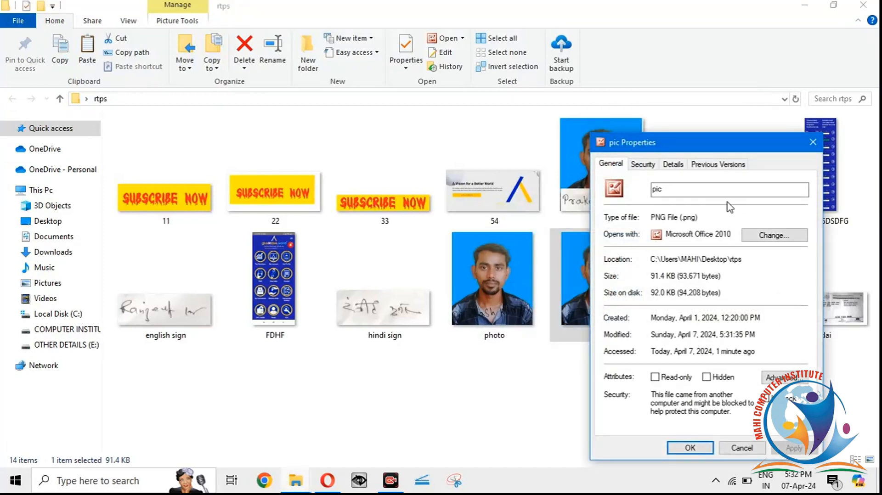
pyautogui.moveTo(698, 223); pyautogui.dragTo(647, 226)
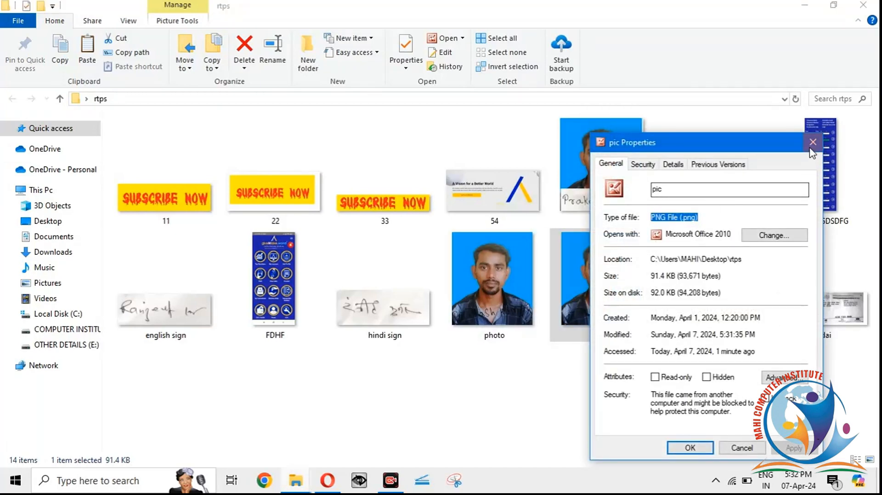
pyautogui.click(813, 142)
# - Open pic in Paint, save it as JPEG picture named 'picture', and close Paint
pyautogui.rightClick(603, 278)
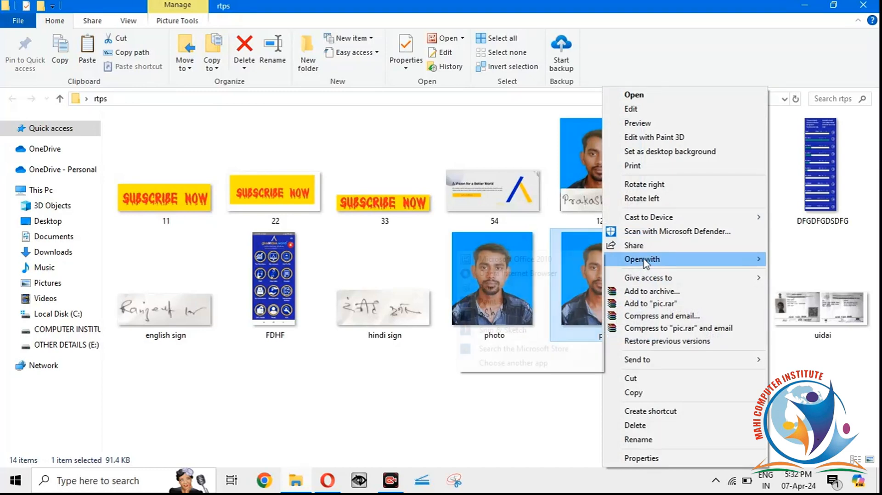
pyautogui.moveTo(642, 259)
pyautogui.click(509, 287)
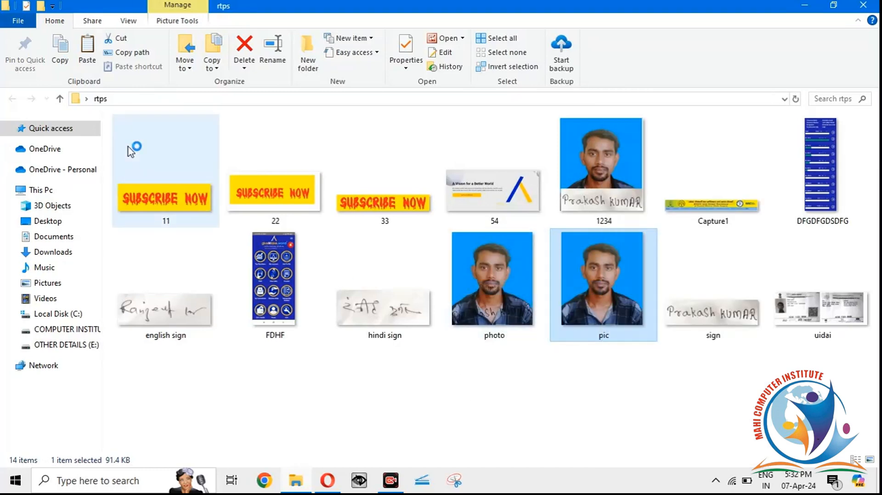
pyautogui.click(18, 21)
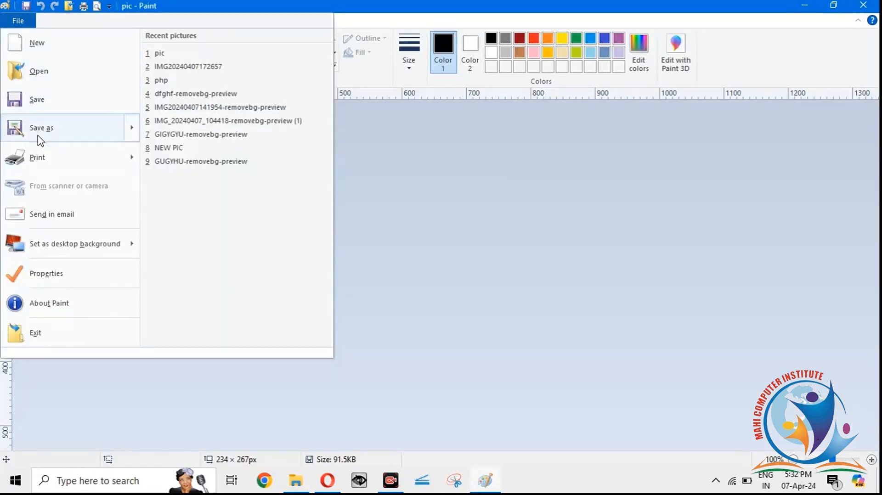
pyautogui.moveTo(38, 134)
pyautogui.click(245, 93)
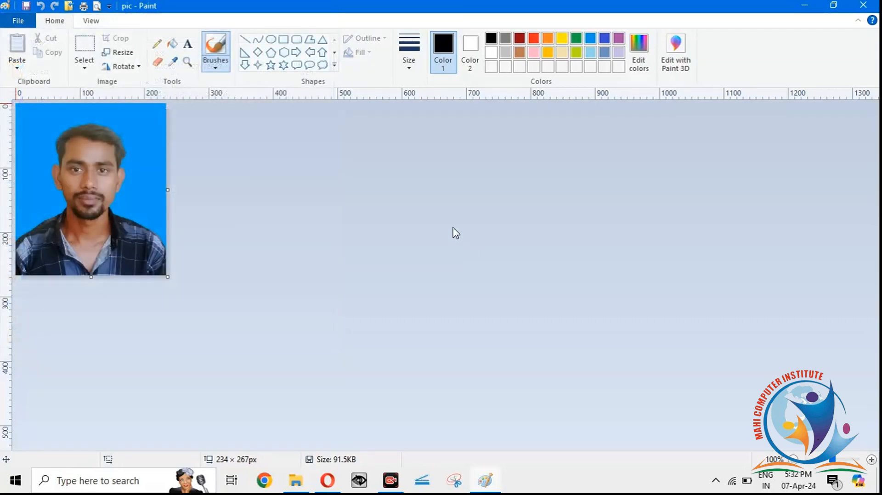
pyautogui.write('picture')
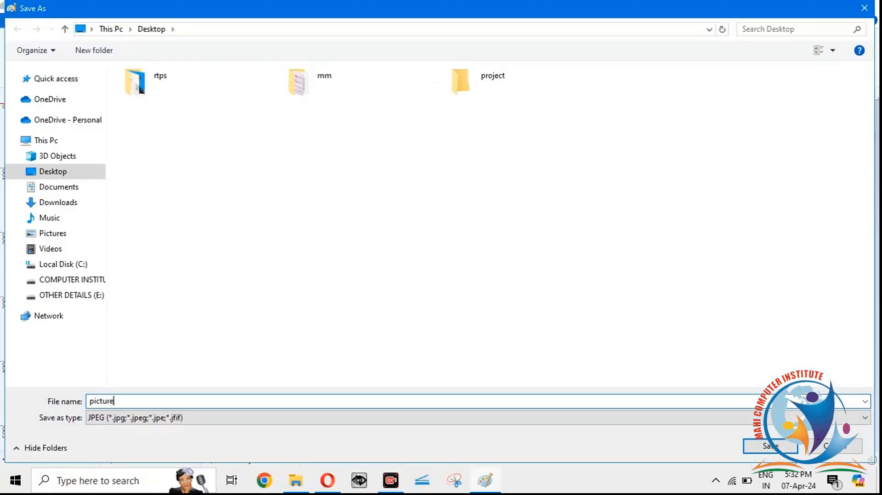
pyautogui.press('Return')
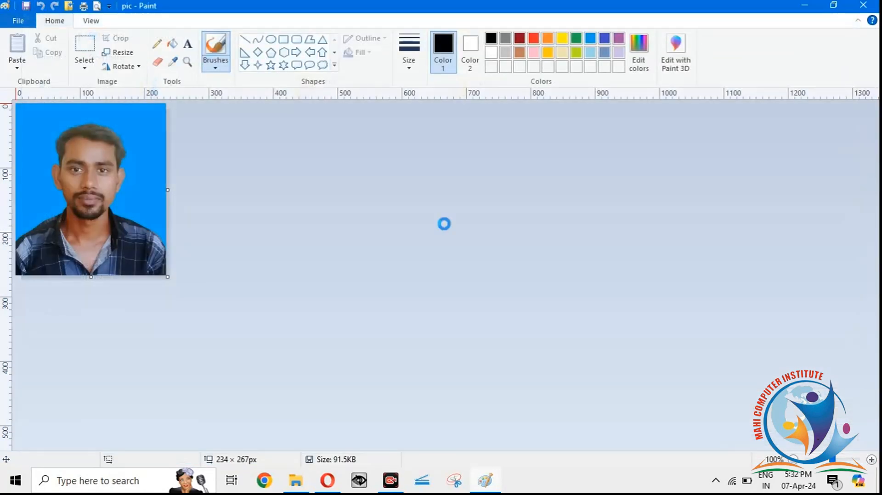
pyautogui.click(479, 269)
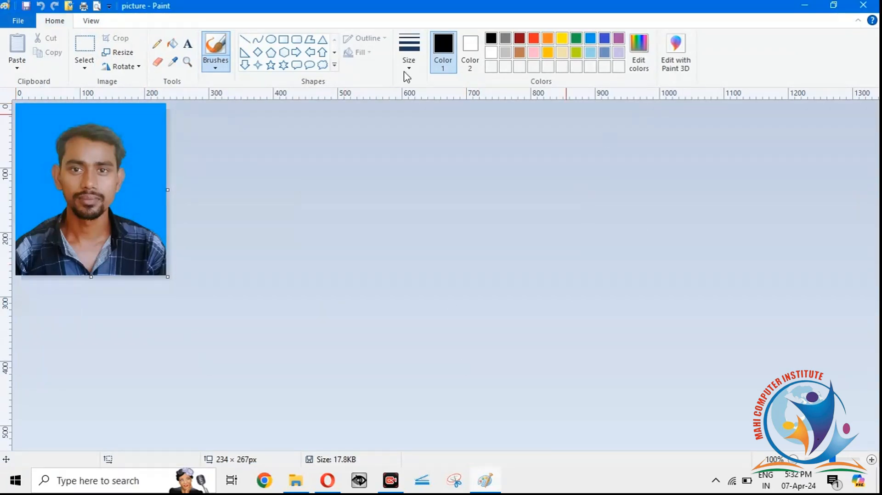
pyautogui.hotkey('alt', 'F4')
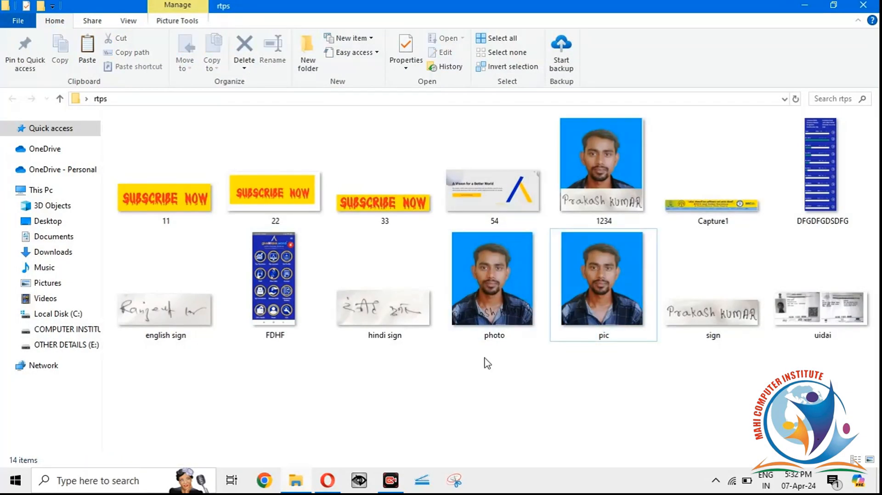
# - Check the desktop picture's properties to confirm it is a 17.8 KB JPG file
pyautogui.click(56, 252)
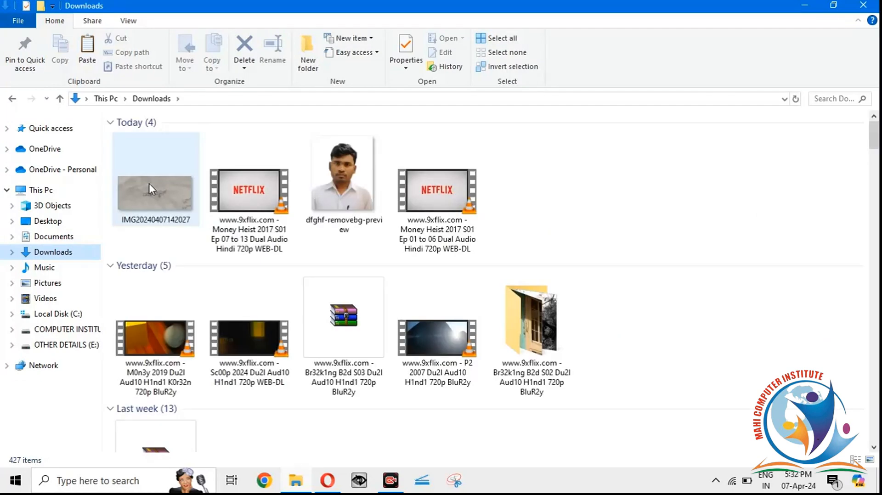
pyautogui.hotkey('alt', 'F4')
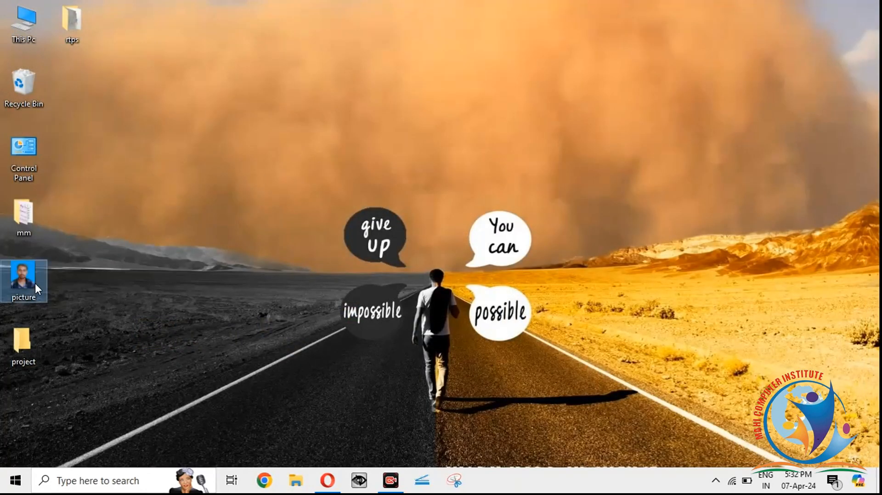
pyautogui.rightClick(34, 283)
pyautogui.click(75, 459)
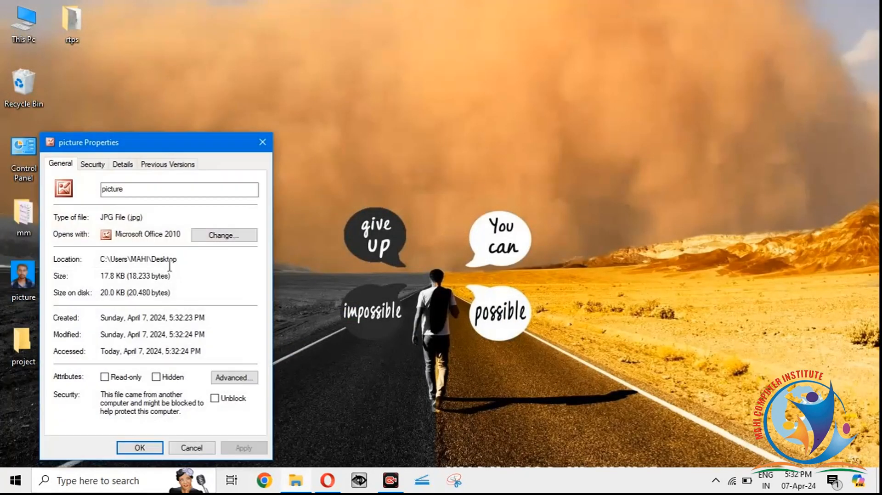
pyautogui.moveTo(119, 278); pyautogui.dragTo(100, 281)
pyautogui.moveTo(143, 218); pyautogui.dragTo(99, 218)
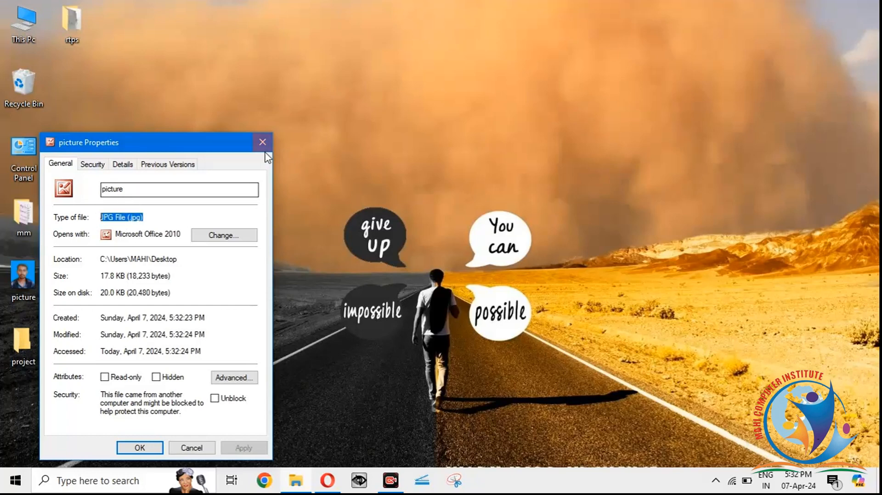
pyautogui.click(264, 147)
# - Open the picture in Microsoft Office Picture Manager and show its editing options
pyautogui.rightClick(32, 285)
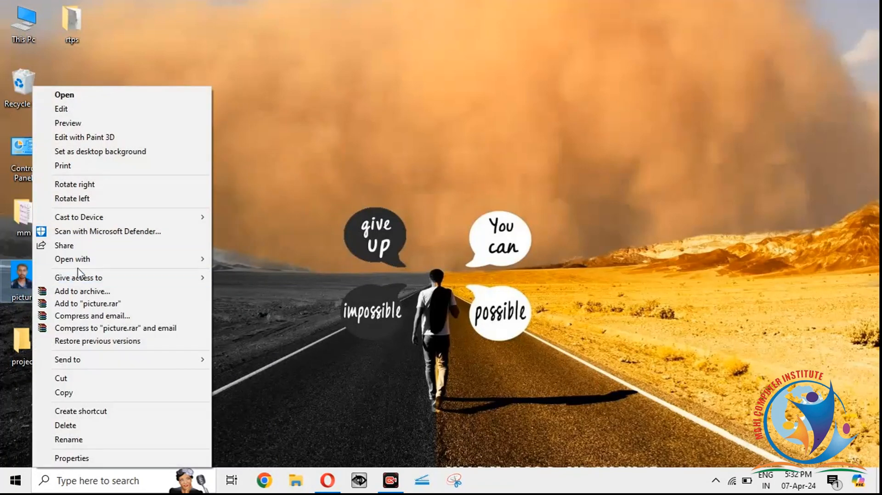
pyautogui.moveTo(87, 261)
pyautogui.click(261, 258)
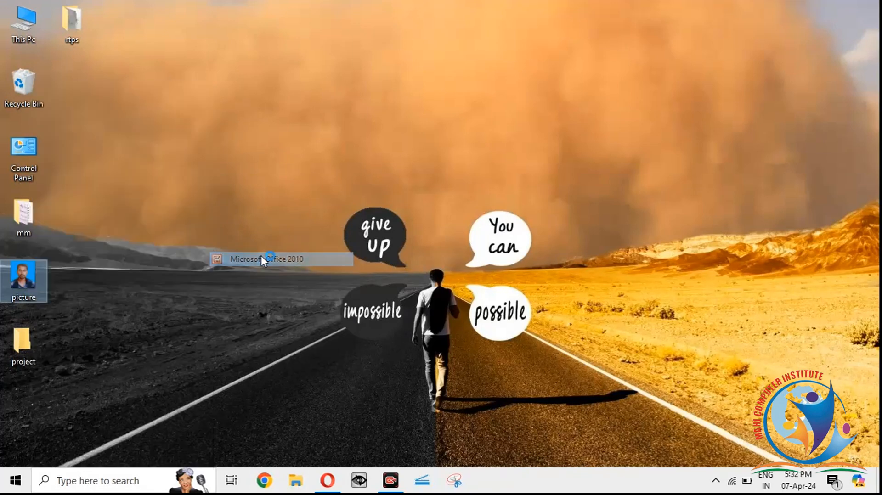
pyautogui.click(361, 39)
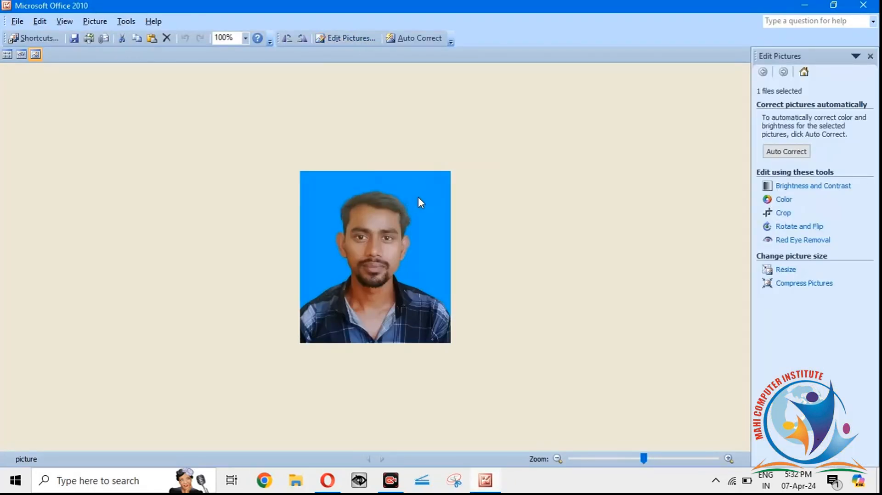
# - Resize the photo to 200% (468 × 534 px), save it, and return to the Opera upload page
pyautogui.click(786, 270)
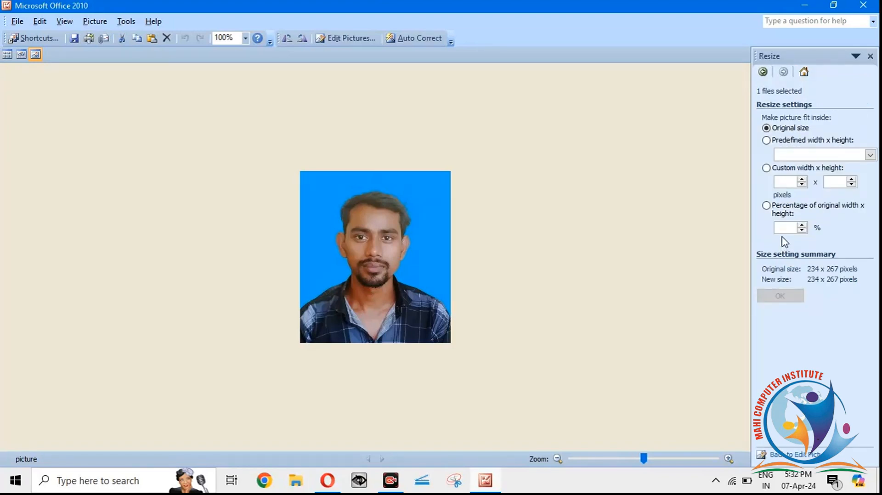
pyautogui.click(786, 229)
pyautogui.write('2')
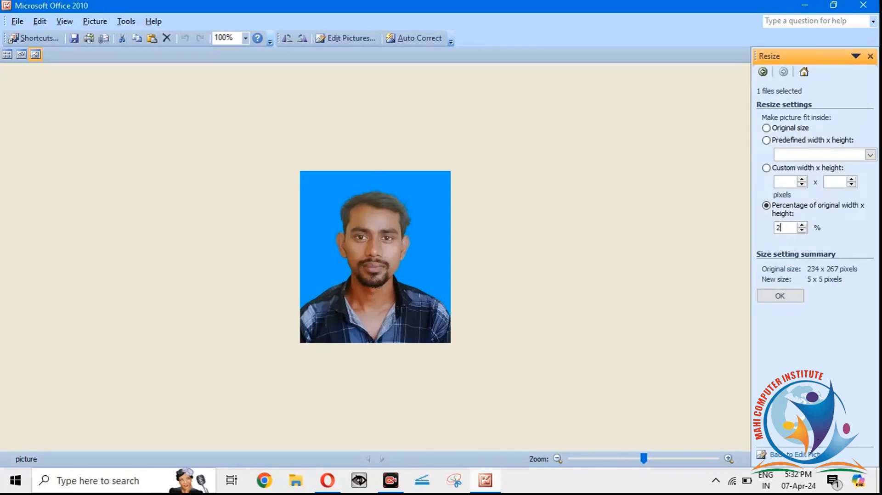
pyautogui.write('00')
pyautogui.click(800, 298)
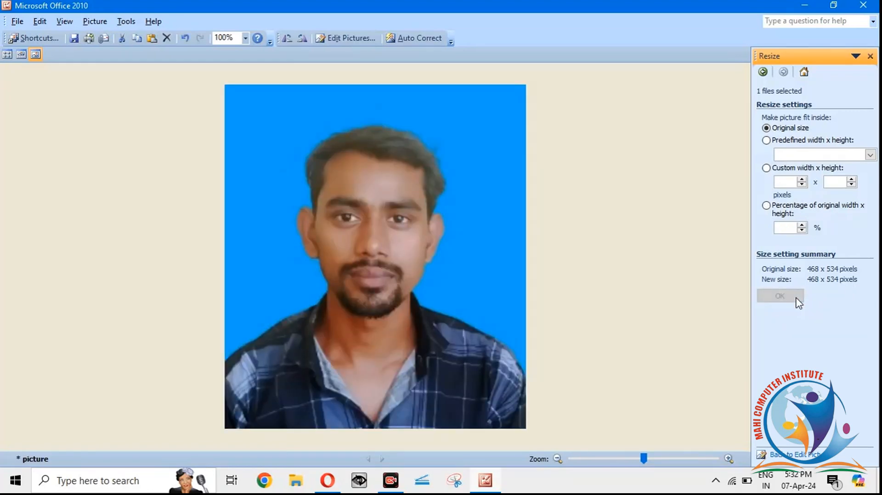
pyautogui.click(867, 5)
pyautogui.click(316, 488)
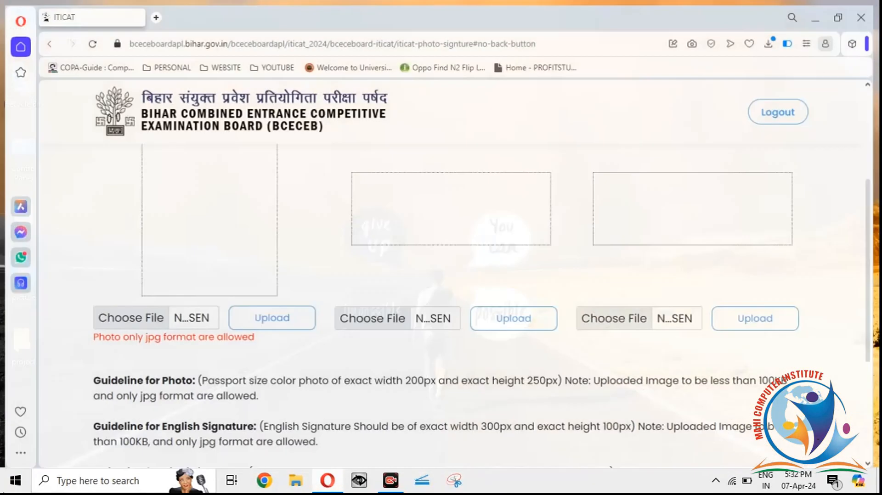
# - Attach Desktop\picture as the photo and upload it
pyautogui.click(153, 320)
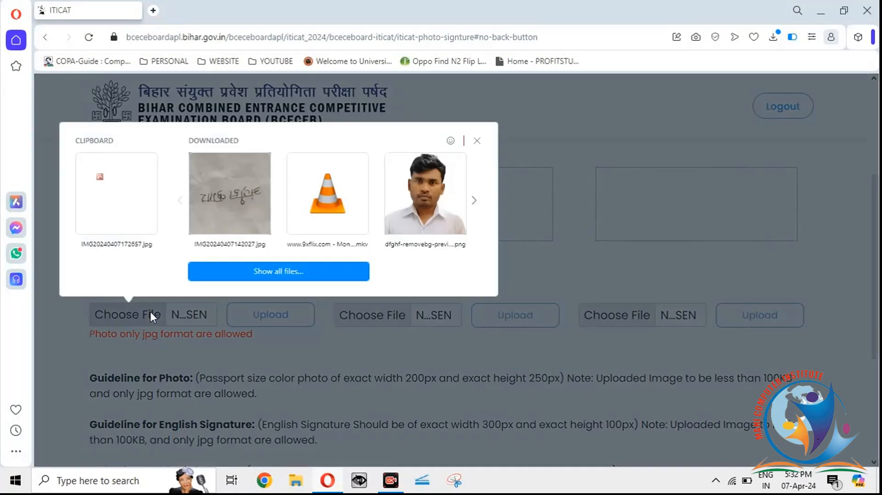
pyautogui.click(241, 272)
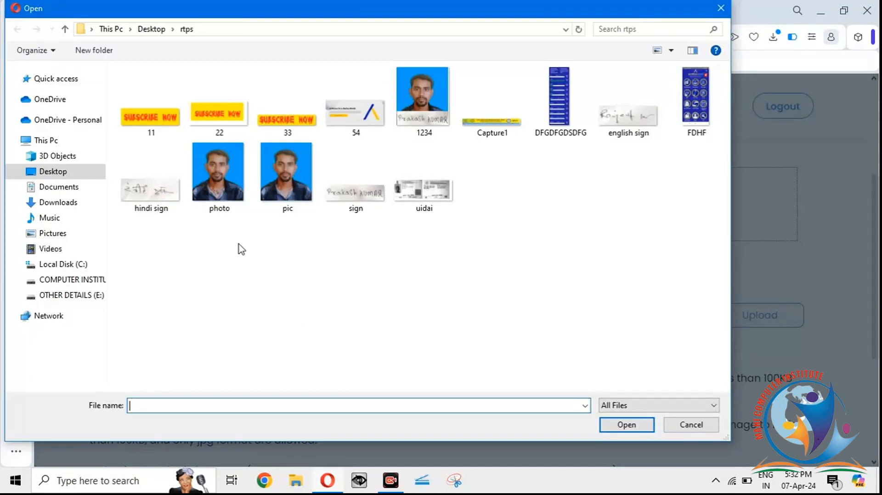
pyautogui.click(151, 30)
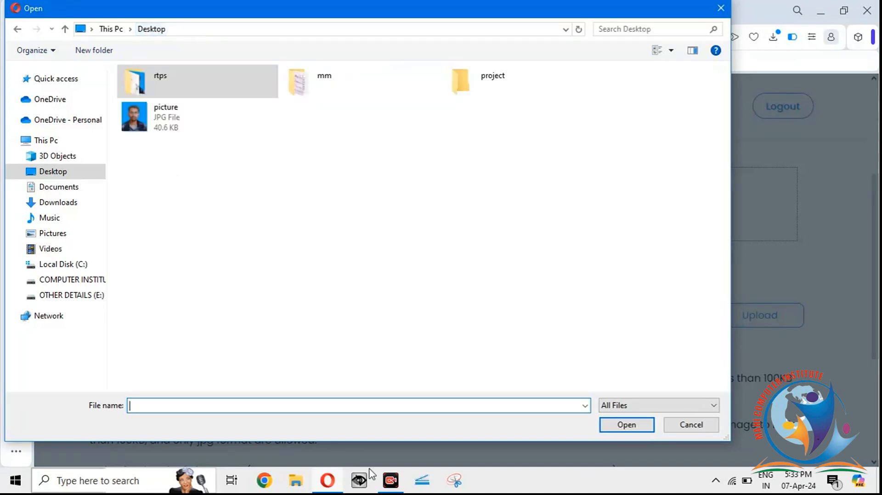
pyautogui.doubleClick(163, 114)
pyautogui.click(275, 318)
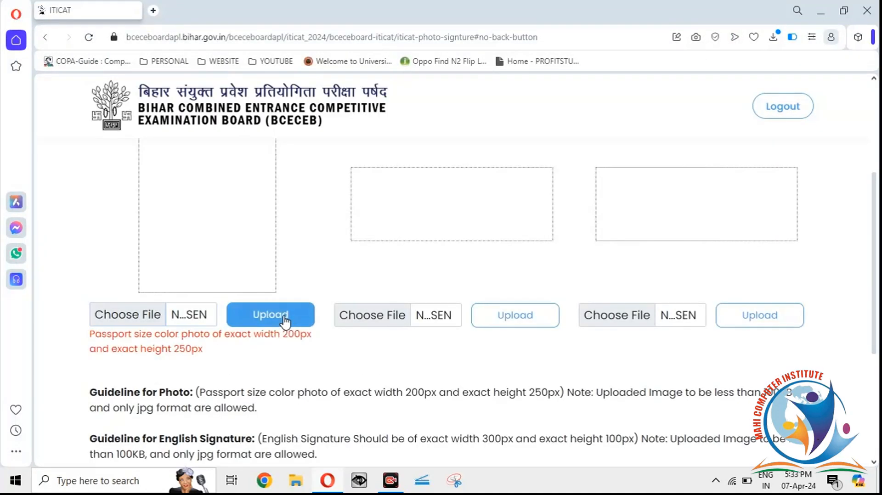
# - Highlight the error requiring exactly 200px width and 250px height, then minimize the browser
pyautogui.moveTo(94, 337); pyautogui.dragTo(313, 335)
pyautogui.click(127, 348)
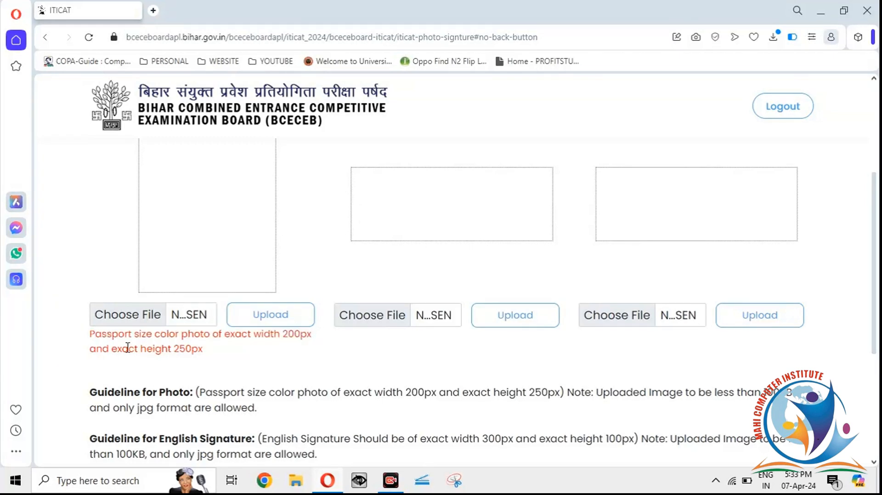
pyautogui.moveTo(93, 352); pyautogui.dragTo(205, 352)
pyautogui.click(206, 359)
pyautogui.moveTo(253, 337); pyautogui.dragTo(303, 337)
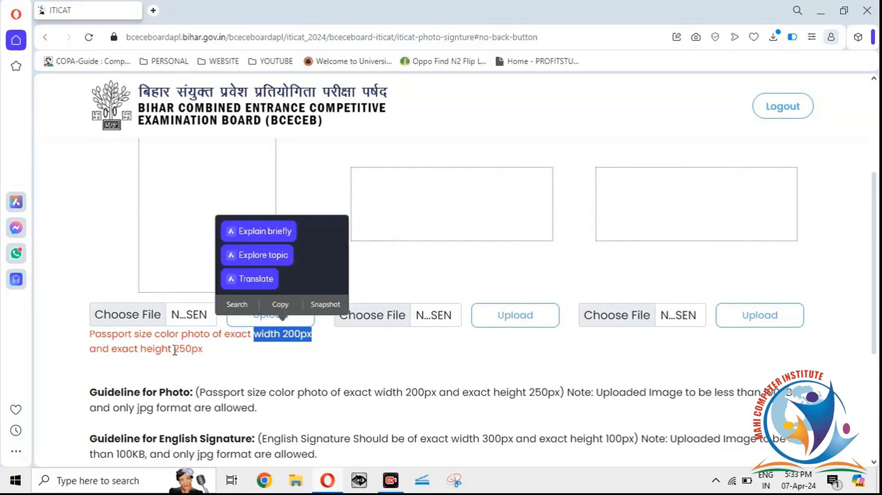
pyautogui.moveTo(174, 350); pyautogui.dragTo(203, 350)
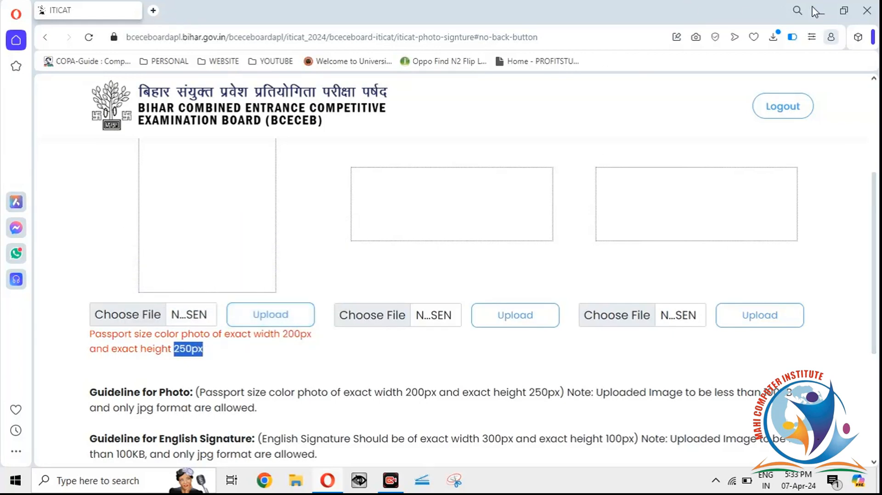
pyautogui.click(821, 11)
pyautogui.rightClick(31, 269)
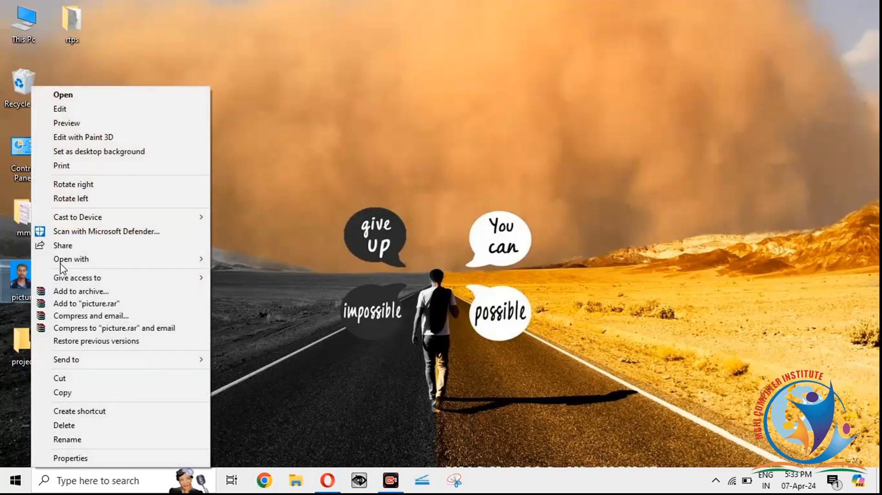
# - Open the picture in Paint and set its Resize dialog to pixels
pyautogui.moveTo(80, 260)
pyautogui.click(254, 290)
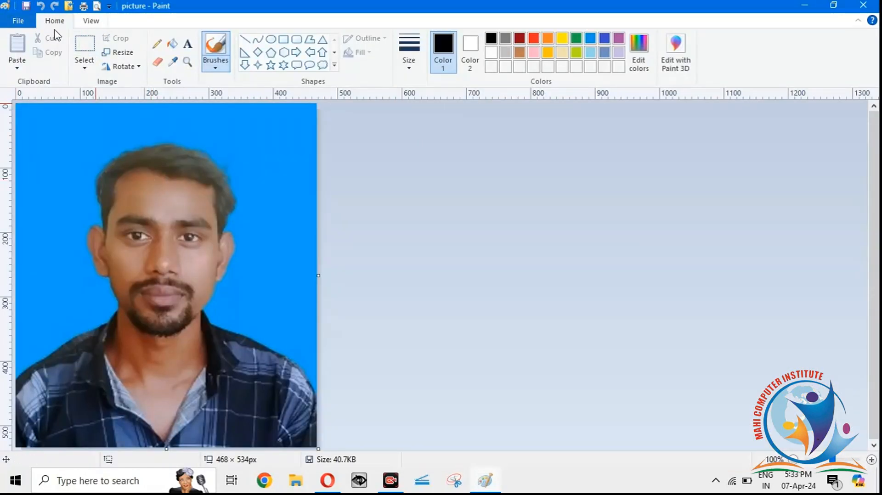
pyautogui.click(117, 52)
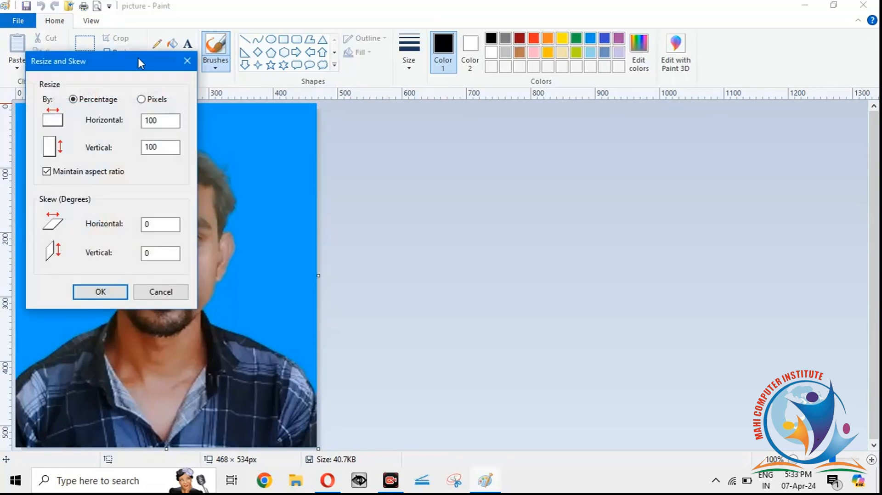
pyautogui.moveTo(134, 69); pyautogui.dragTo(608, 152)
pyautogui.click(614, 187)
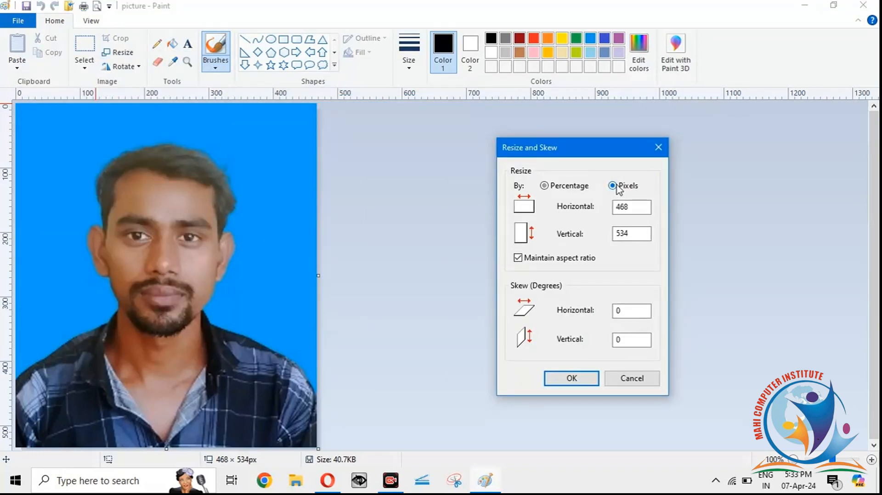
pyautogui.doubleClick(618, 202)
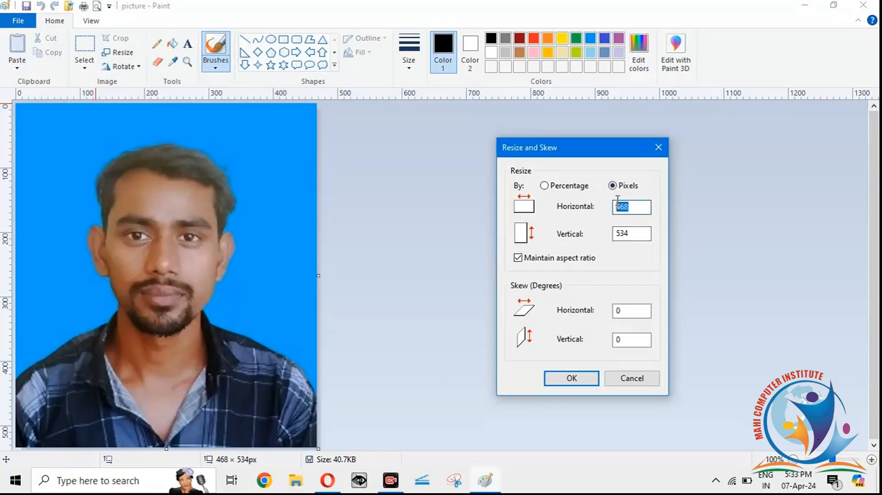
pyautogui.write('20')
pyautogui.write('250')
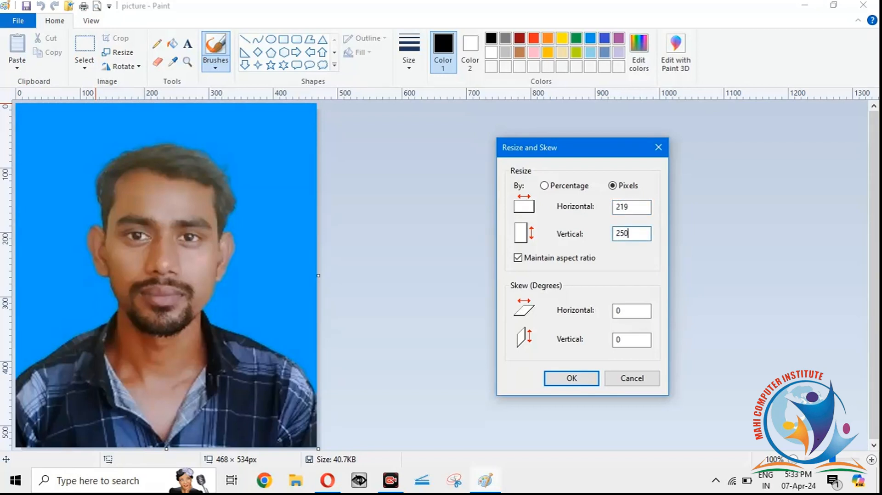
# - Unlock the aspect ratio and set the horizontal width to 200 pixels
pyautogui.click(519, 258)
pyautogui.moveTo(630, 207); pyautogui.dragTo(605, 205)
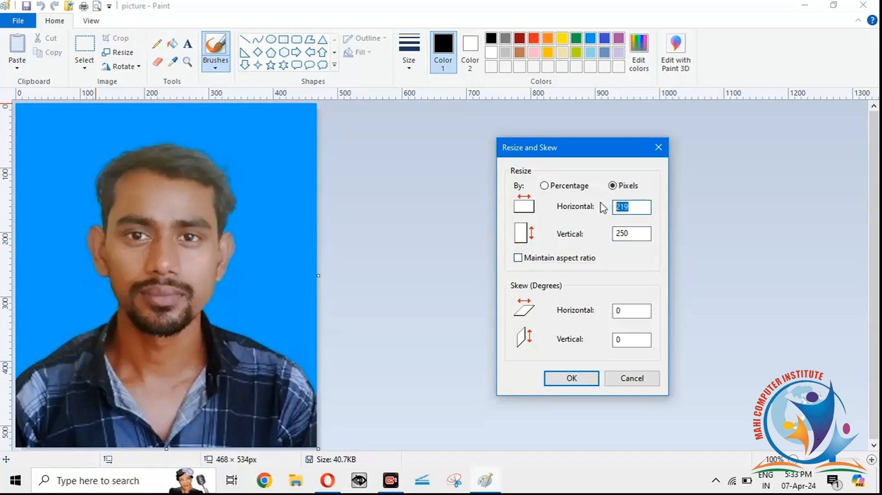
pyautogui.write('200')
pyautogui.moveTo(634, 208); pyautogui.dragTo(615, 205)
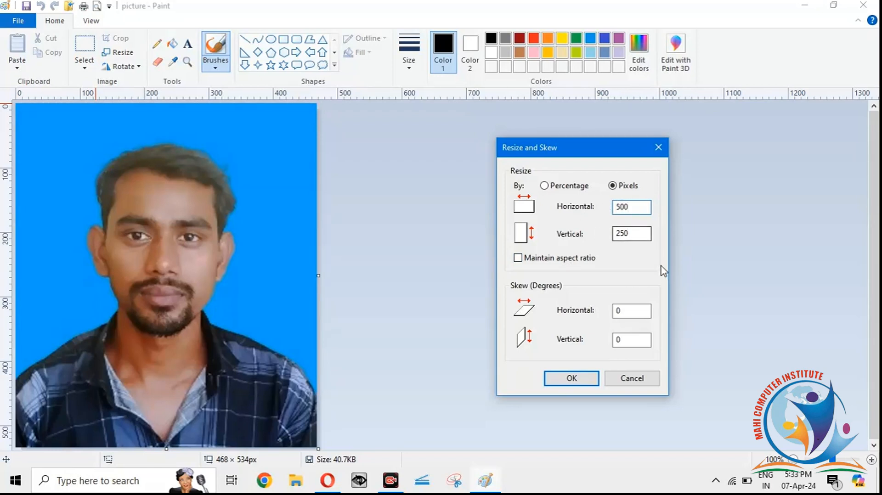
pyautogui.click(519, 259)
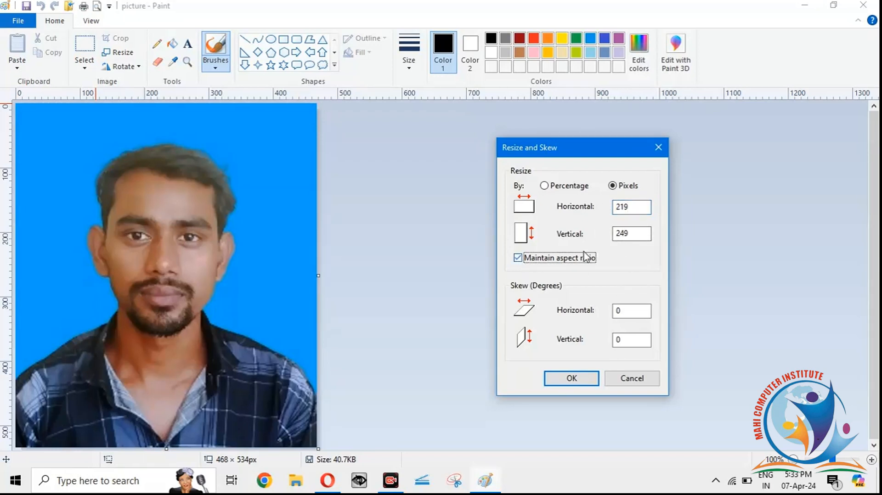
pyautogui.moveTo(638, 236); pyautogui.dragTo(606, 237)
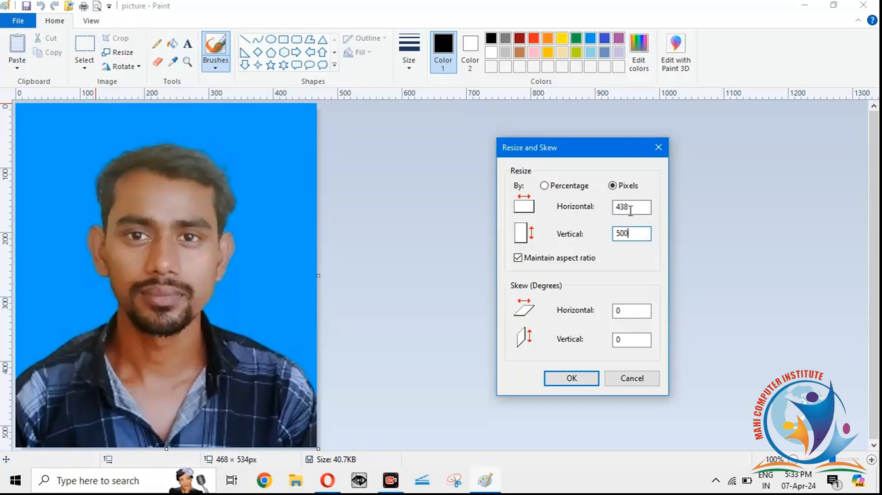
pyautogui.click(518, 258)
pyautogui.moveTo(625, 209); pyautogui.dragTo(601, 199)
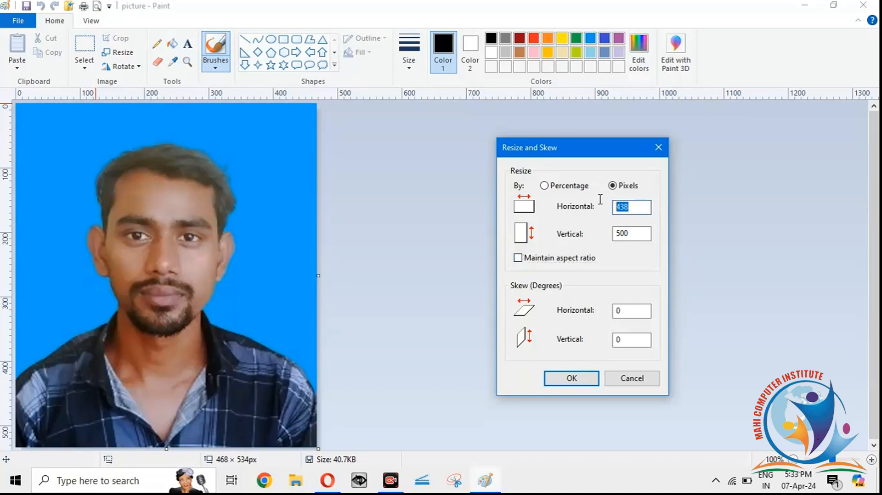
pyautogui.write('200')
pyautogui.press('Tab')
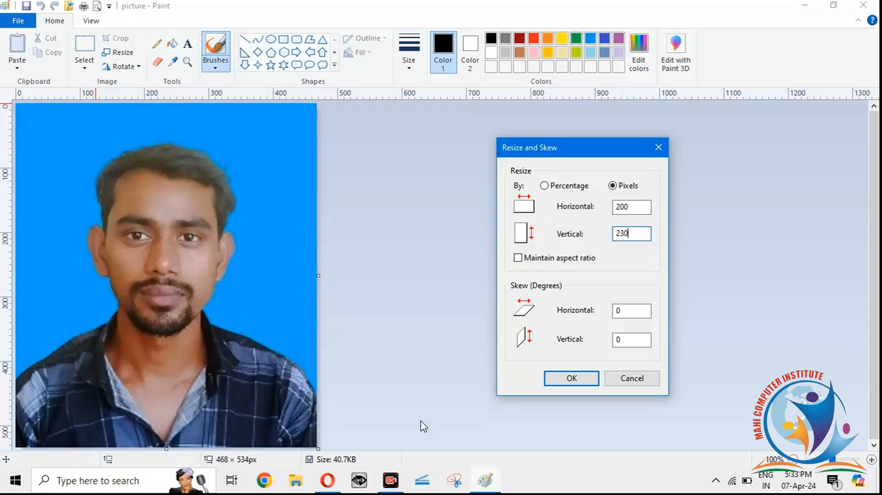
# - Confirm the portal's 200 × 250 px photo rule, then set Paint's vertical size to 250 pixels and apply
pyautogui.click(328, 483)
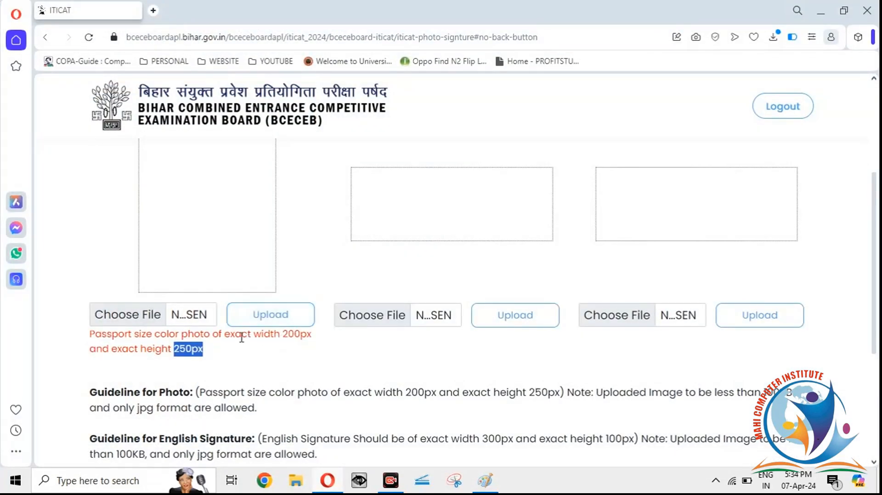
pyautogui.moveTo(242, 335); pyautogui.dragTo(312, 335)
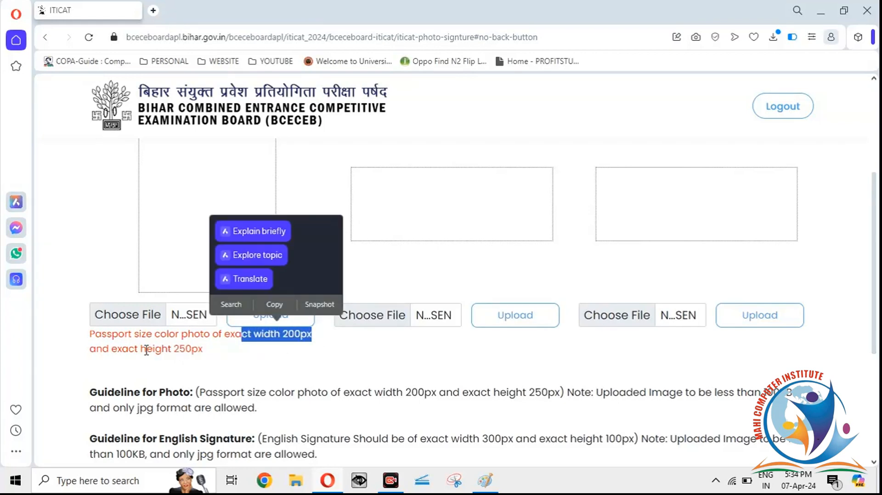
pyautogui.moveTo(146, 350); pyautogui.dragTo(203, 350)
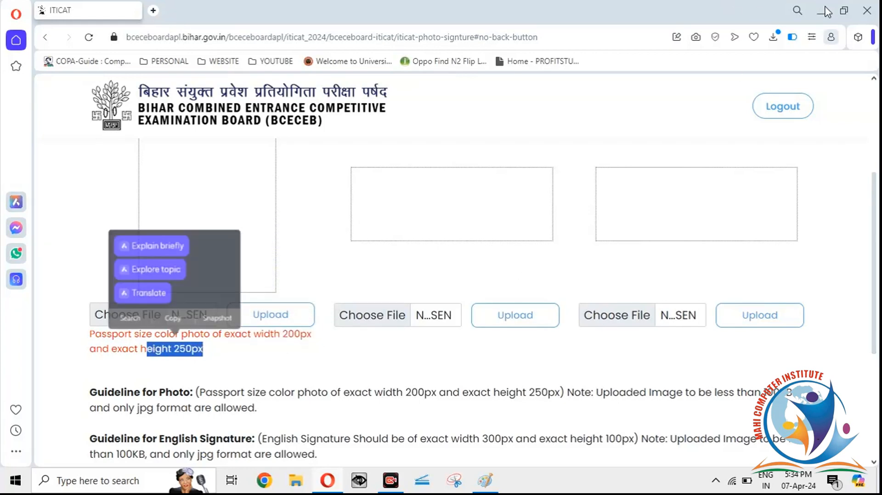
pyautogui.click(824, 11)
pyautogui.moveTo(634, 237); pyautogui.dragTo(614, 239)
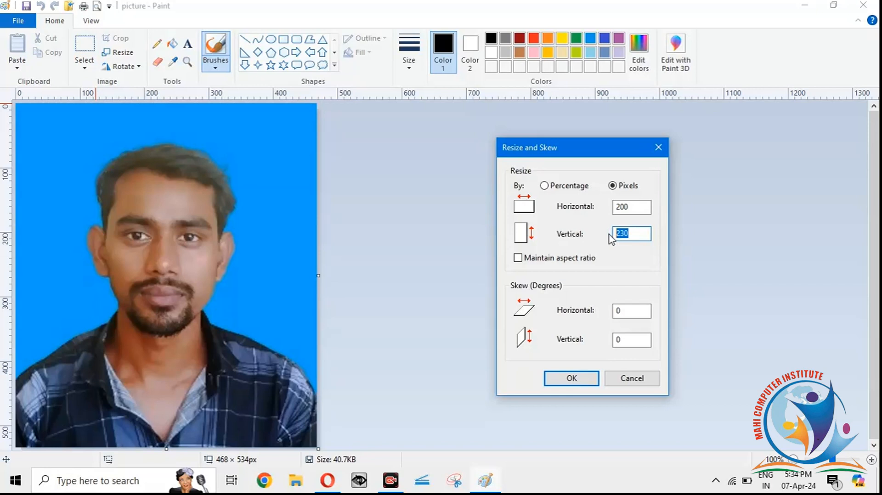
pyautogui.write('250')
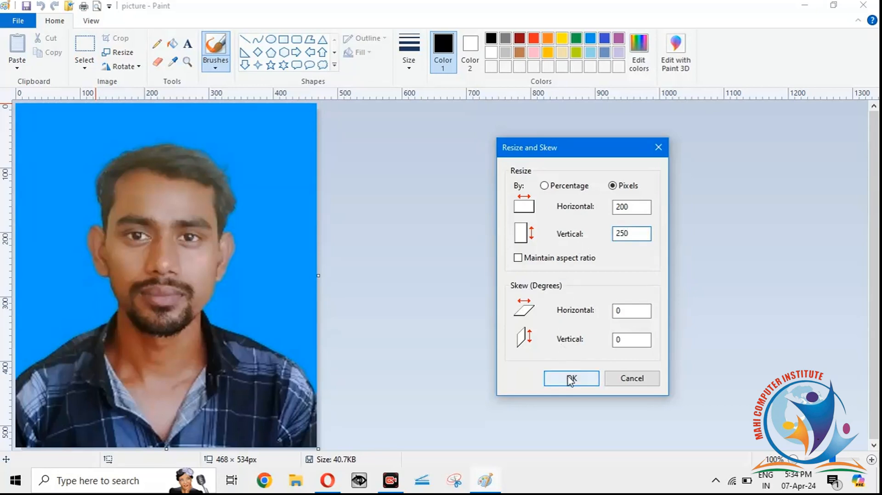
pyautogui.click(571, 379)
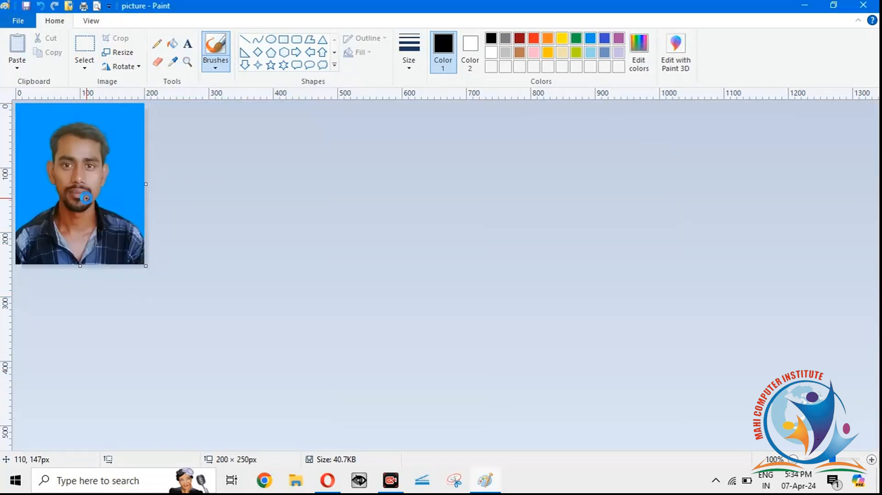
# - Close Paint and check the picture's properties: 14.8 KB, JPG File (.jpg)
pyautogui.click(864, 4)
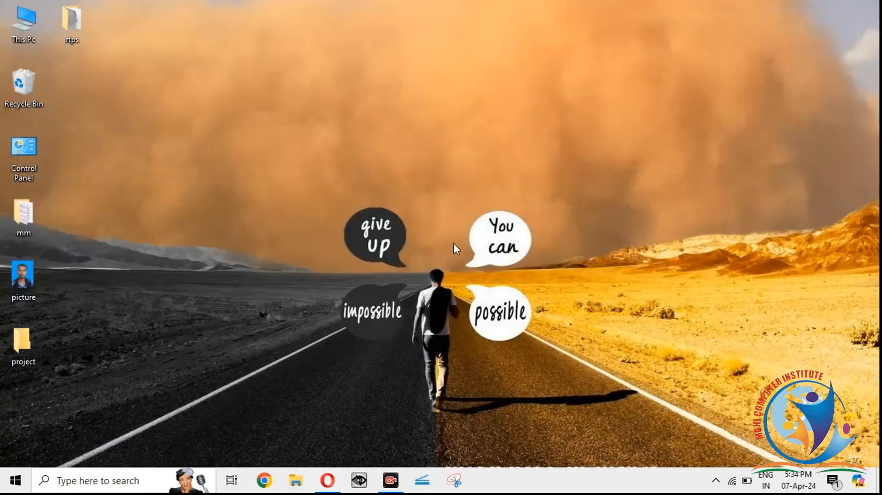
pyautogui.rightClick(29, 278)
pyautogui.click(76, 461)
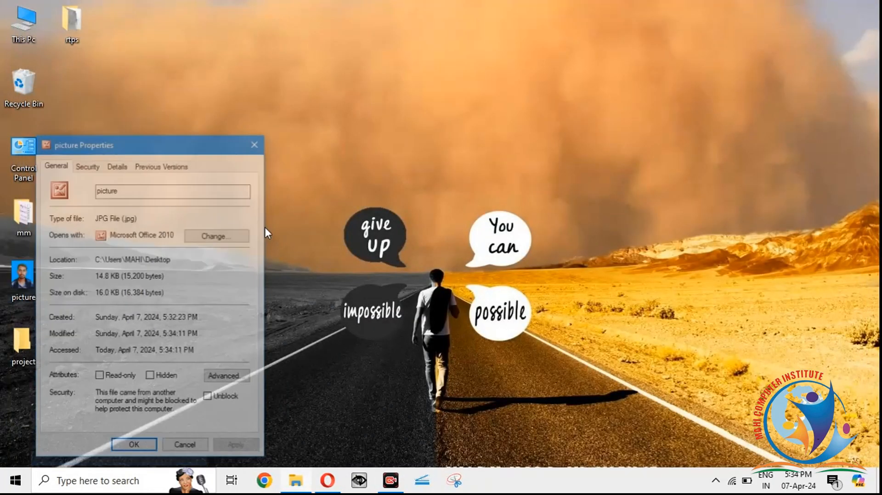
pyautogui.moveTo(115, 278); pyautogui.dragTo(87, 275)
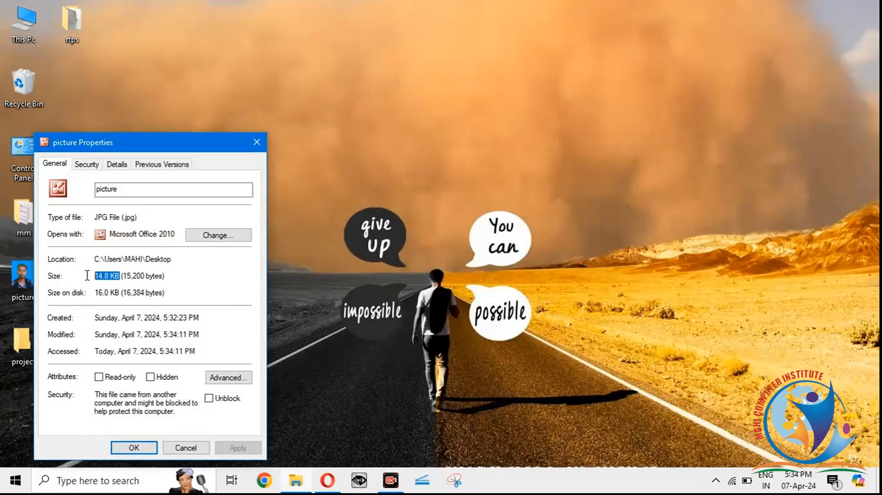
pyautogui.moveTo(137, 218); pyautogui.dragTo(82, 215)
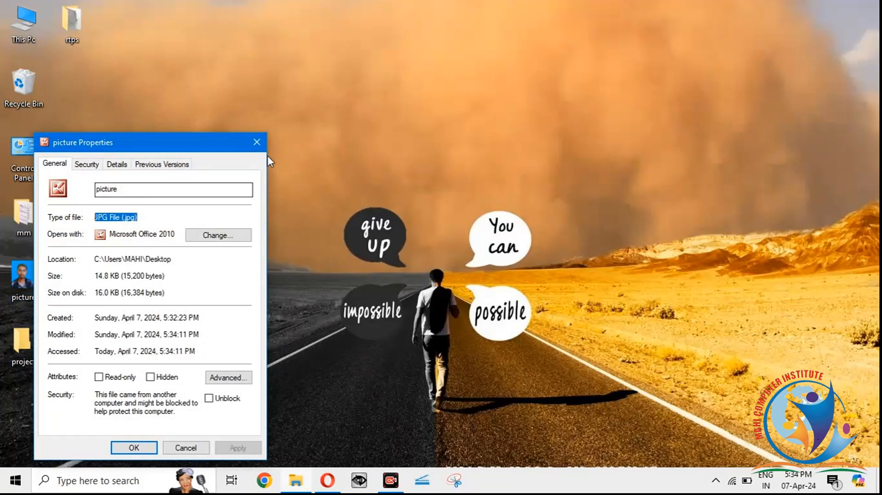
pyautogui.click(258, 144)
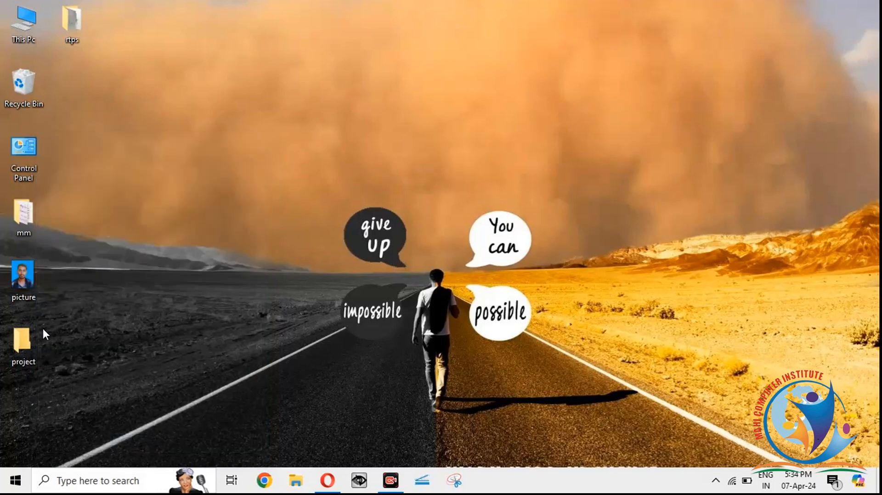
# - Reopen the picture in Paint and Picture Manager to confirm its 200 × 250 pixel size
pyautogui.rightClick(29, 273)
pyautogui.moveTo(82, 261)
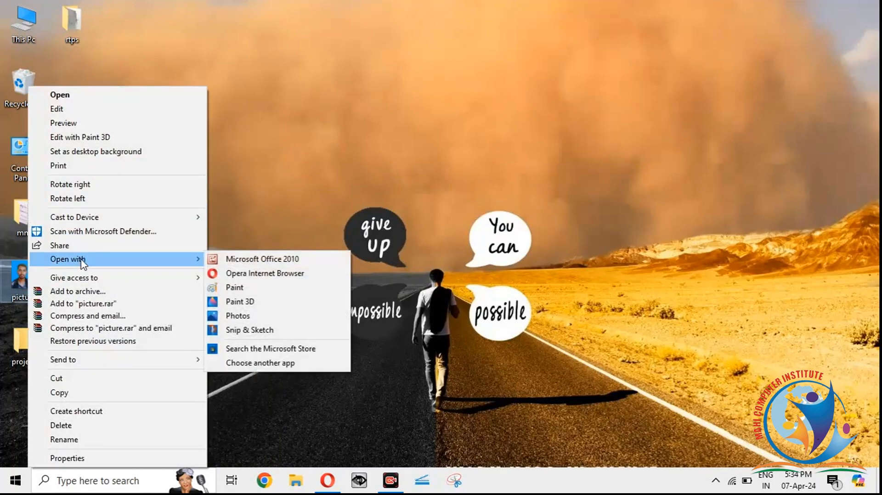
pyautogui.click(260, 293)
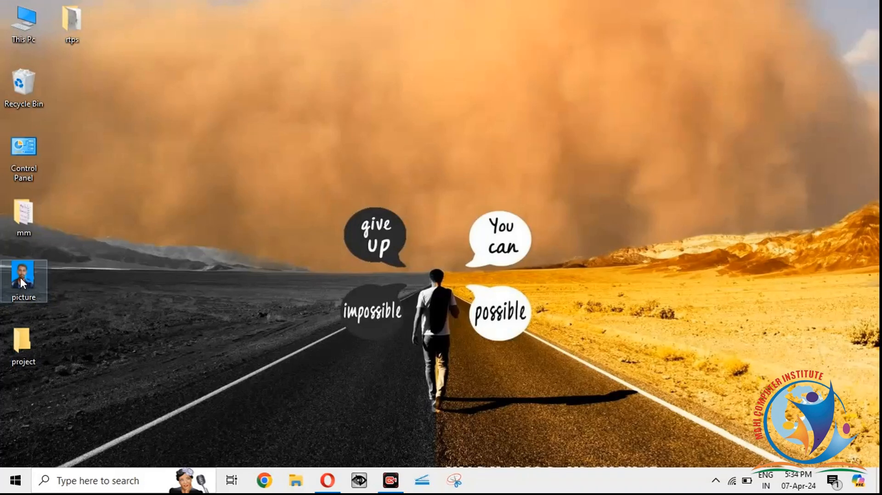
pyautogui.rightClick(20, 278)
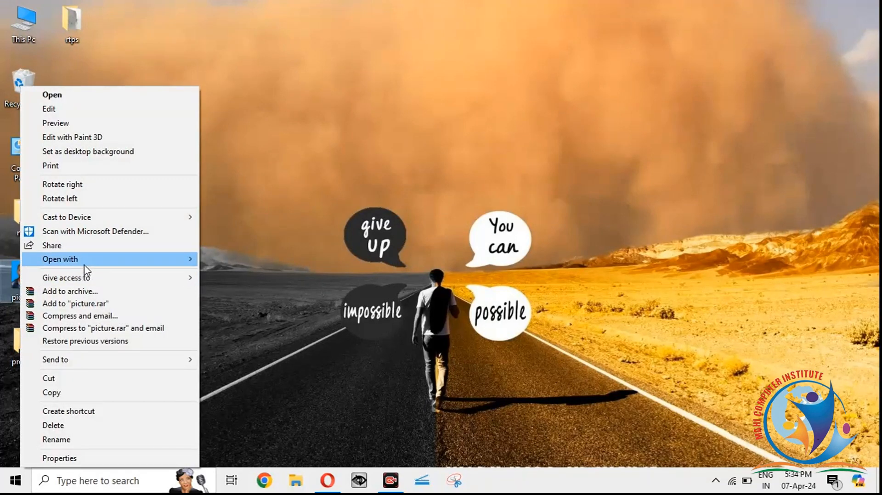
pyautogui.moveTo(85, 258)
pyautogui.click(257, 259)
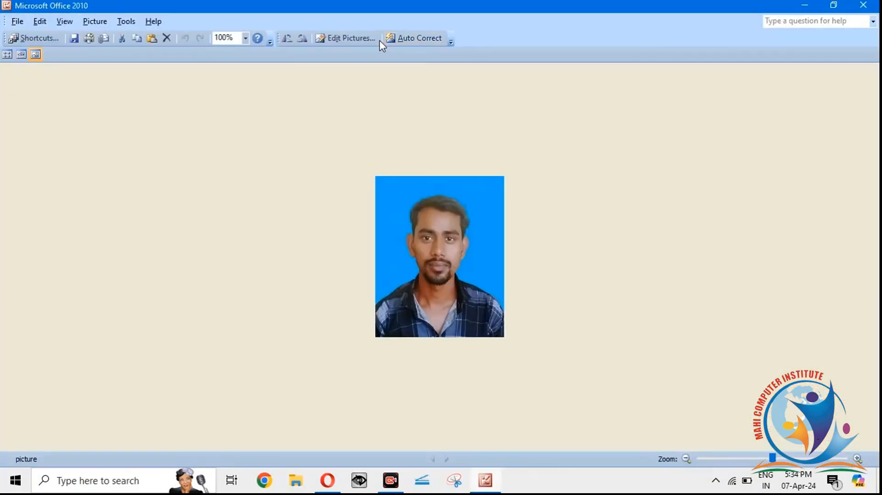
pyautogui.click(373, 40)
pyautogui.click(786, 270)
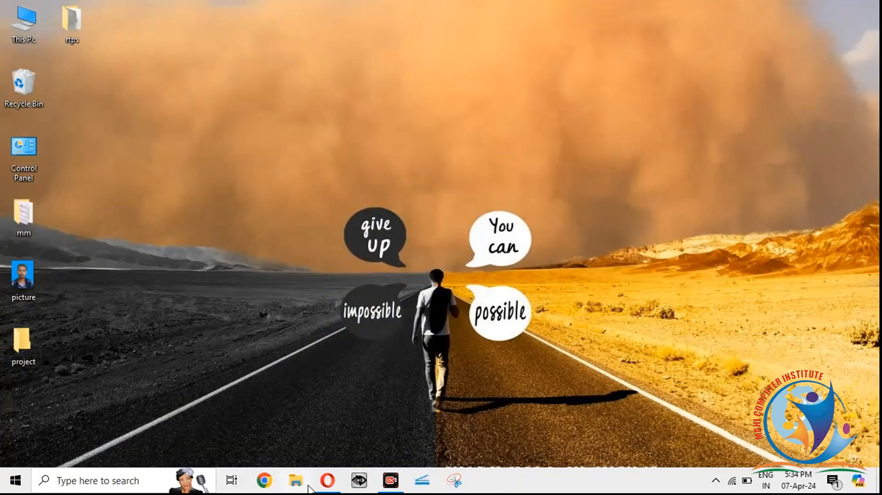
pyautogui.click(327, 481)
# - Upload the resized picture from the Desktop as the applicant photo
pyautogui.click(144, 317)
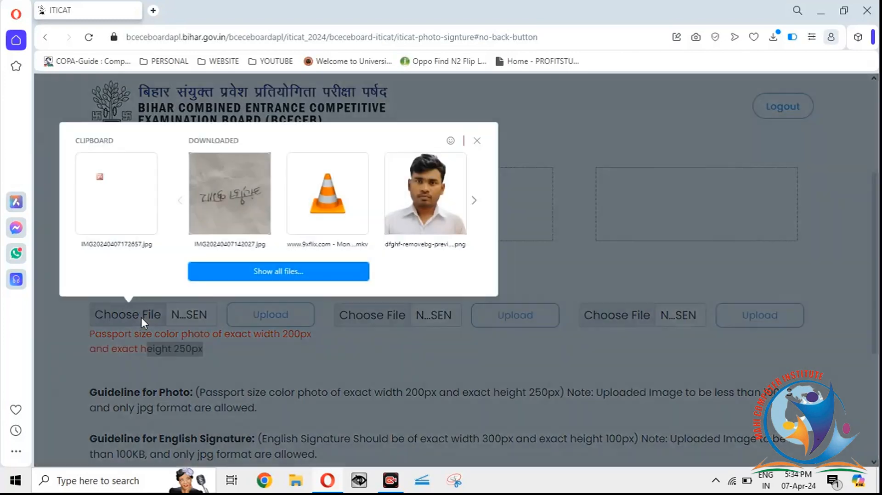
pyautogui.click(324, 275)
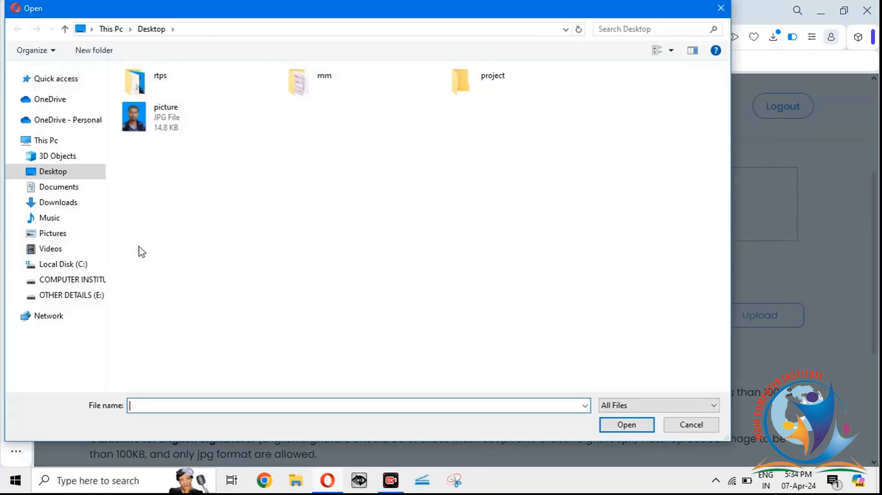
pyautogui.doubleClick(173, 120)
pyautogui.click(264, 321)
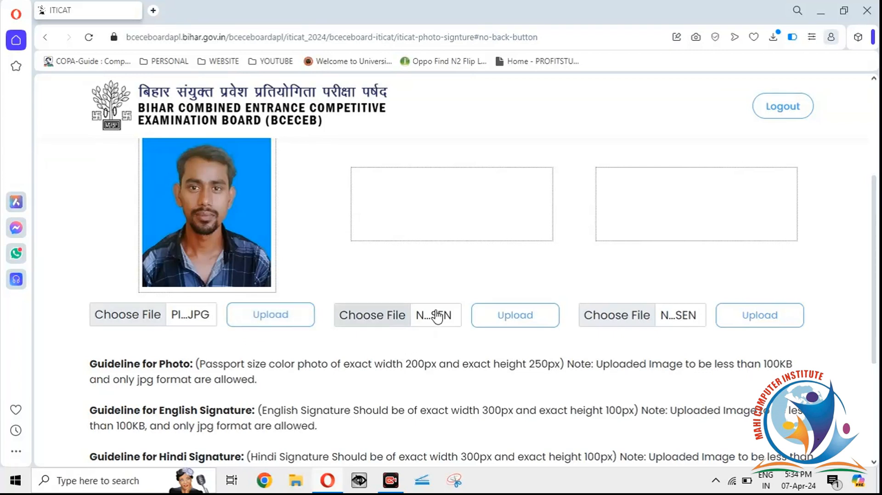
# - Note the English signature's dimension and 100KB jpg limits, then upload rtps\english sign
pyautogui.scroll(-1, 486, 320)
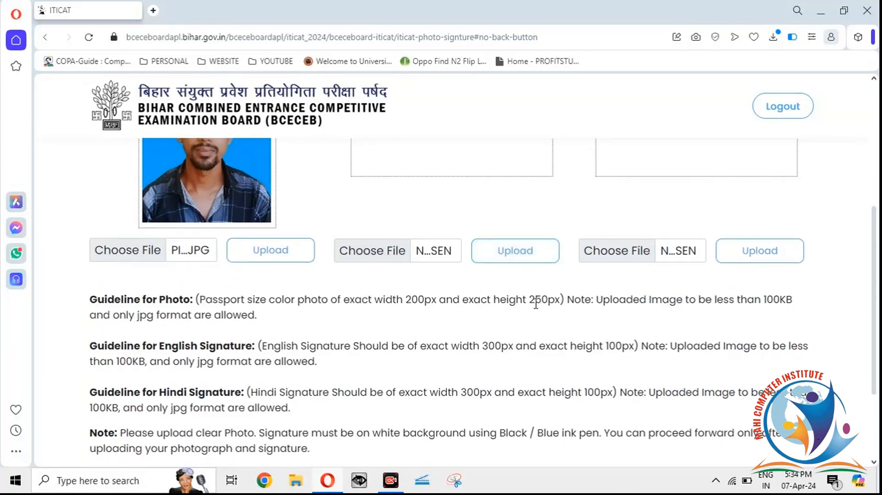
pyautogui.moveTo(485, 345); pyautogui.dragTo(639, 346)
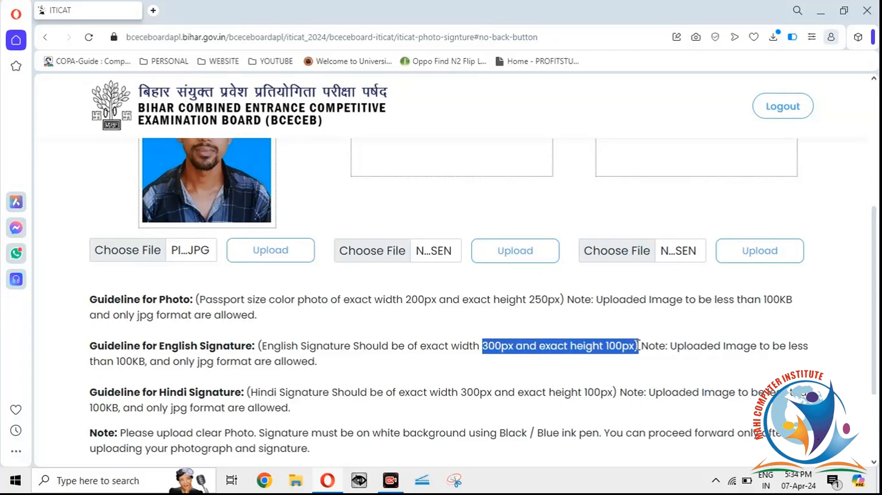
pyautogui.moveTo(107, 361); pyautogui.dragTo(238, 361)
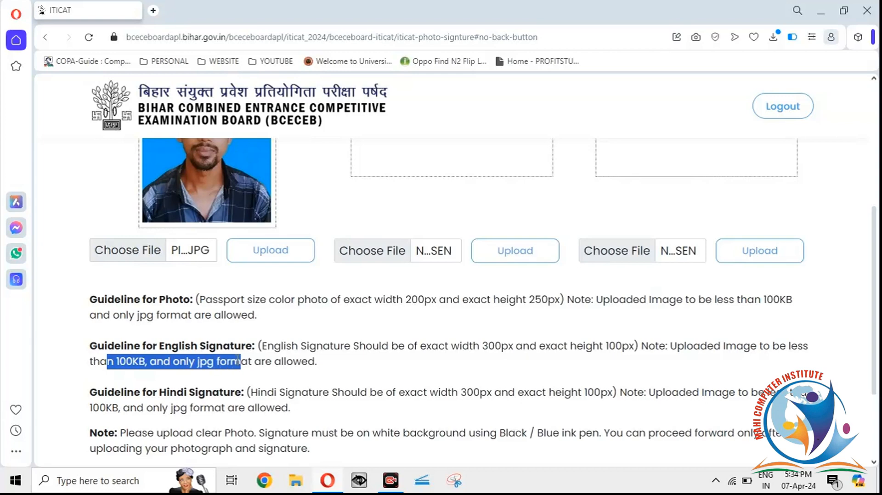
pyautogui.click(391, 251)
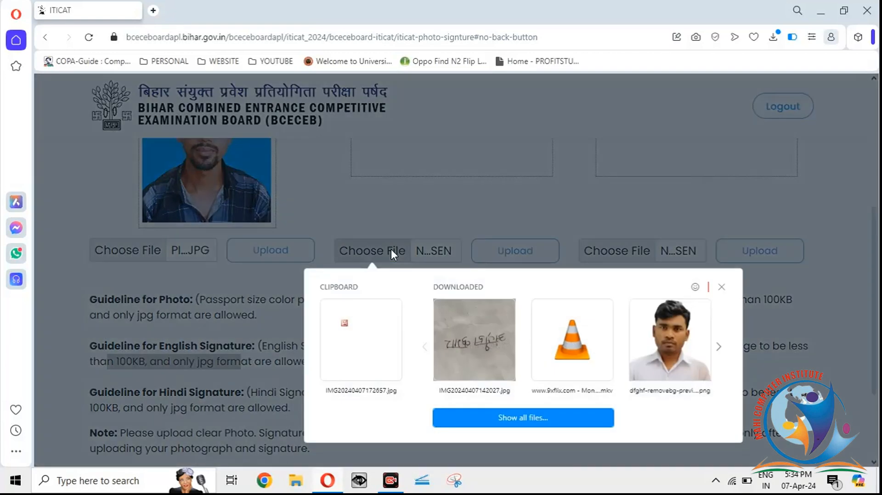
pyautogui.click(523, 418)
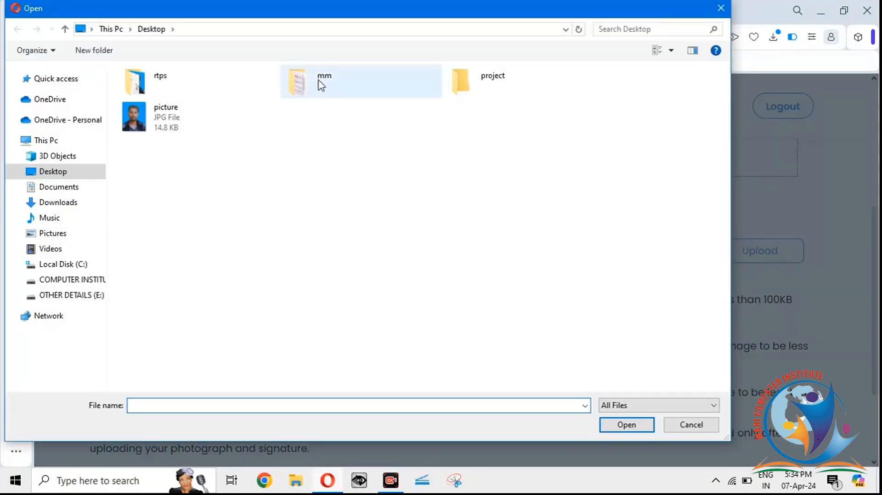
pyautogui.click(216, 82)
pyautogui.doubleClick(216, 82)
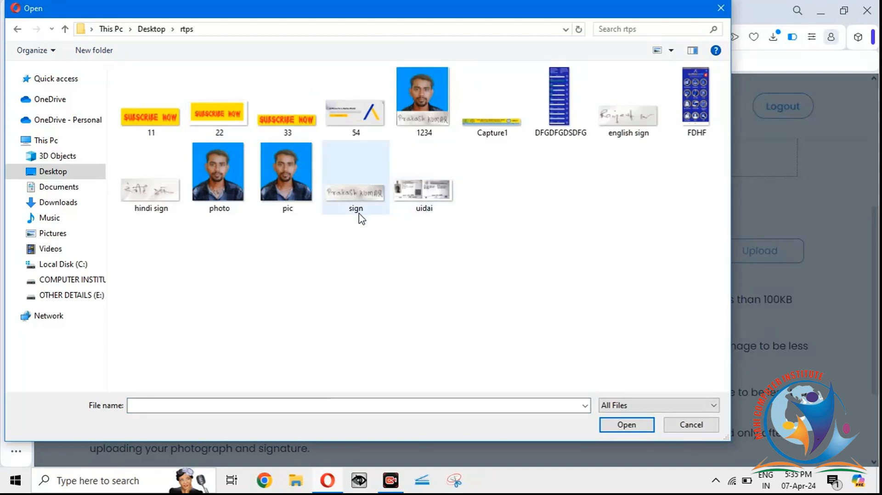
pyautogui.doubleClick(632, 120)
pyautogui.click(515, 252)
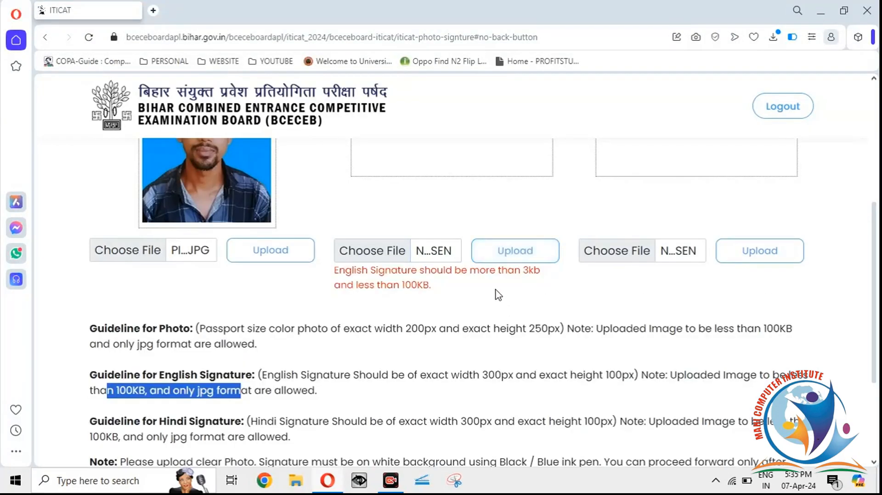
# - Read the error requiring the signature file to be 3 KB–100 KB, then minimize the browser
pyautogui.moveTo(456, 273); pyautogui.dragTo(533, 271)
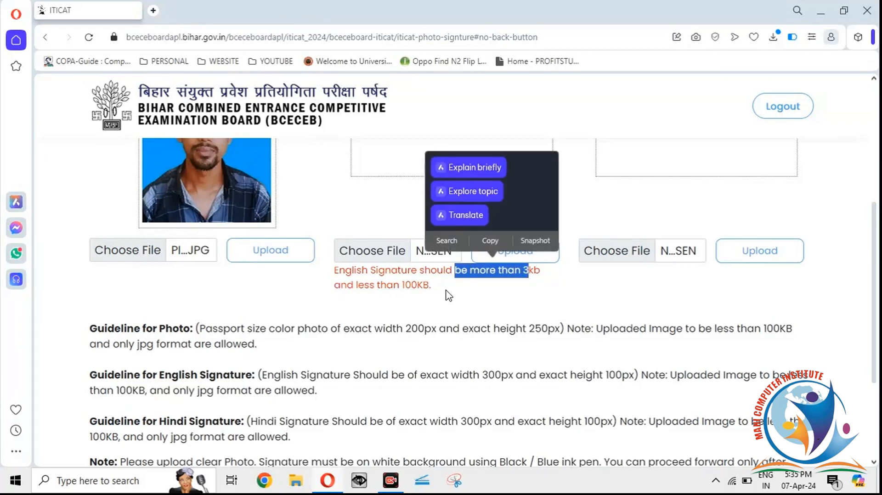
pyautogui.moveTo(430, 285)
pyautogui.mouseDown()
pyautogui.moveTo(340, 271)
pyautogui.moveTo(497, 270)
pyautogui.moveTo(546, 291)
pyautogui.mouseUp()
pyautogui.click(334, 281)
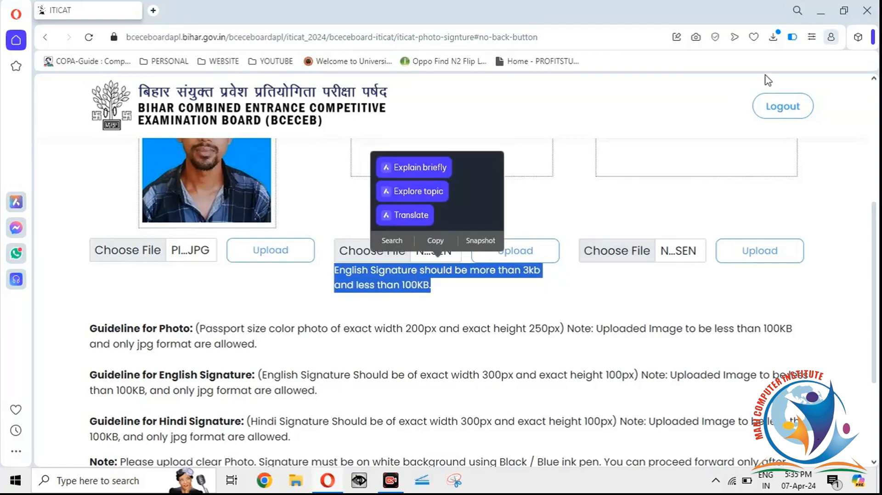
pyautogui.click(821, 10)
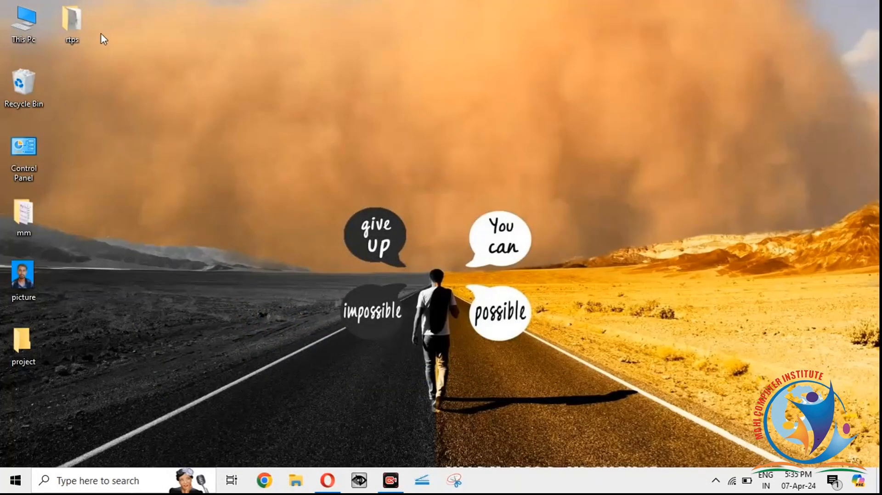
# - In the rtps folder, check the english sign file's size: 159 KB
pyautogui.doubleClick(76, 11)
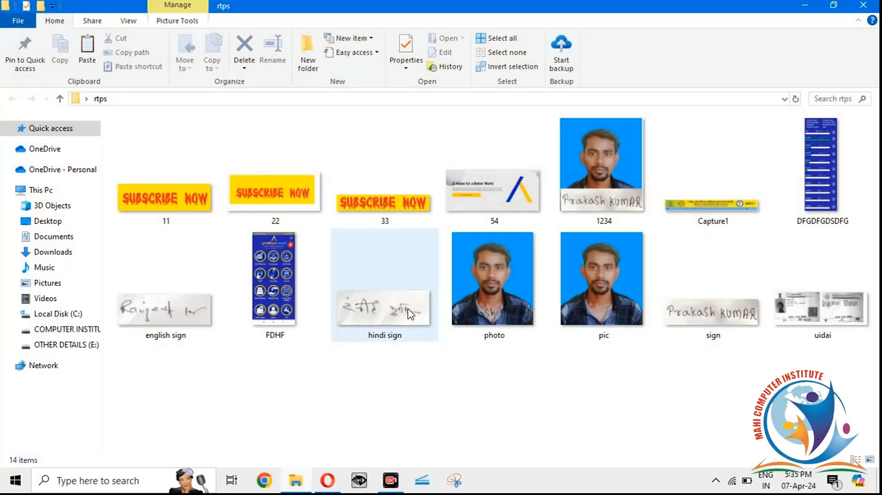
pyautogui.rightClick(167, 311)
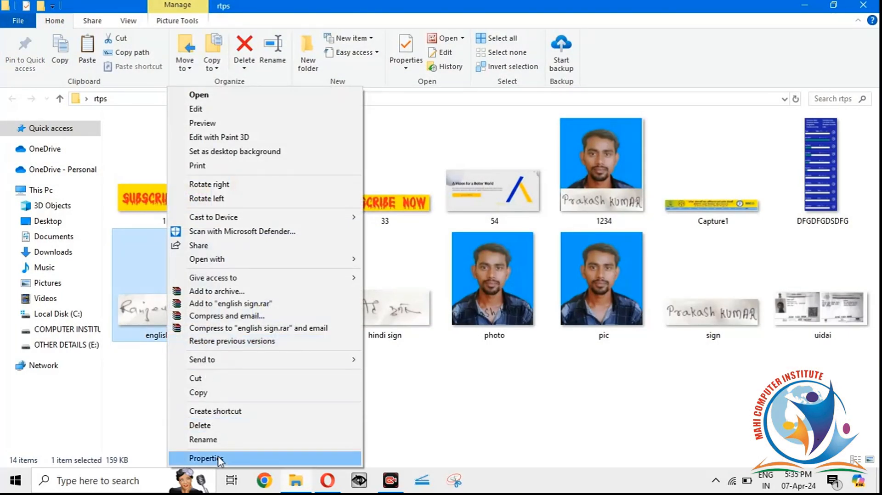
pyautogui.click(205, 458)
pyautogui.moveTo(257, 278); pyautogui.dragTo(230, 278)
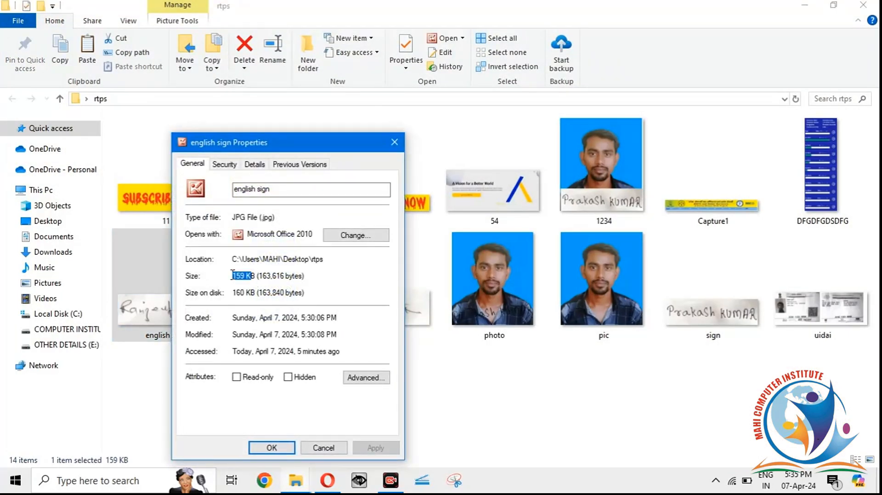
pyautogui.click(395, 142)
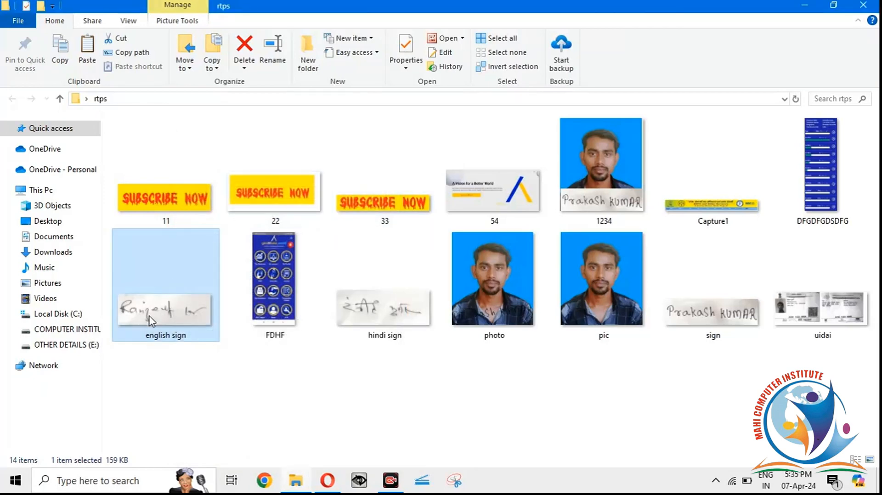
# - Open english sign with Microsoft Office 2010
pyautogui.rightClick(151, 320)
pyautogui.moveTo(179, 259)
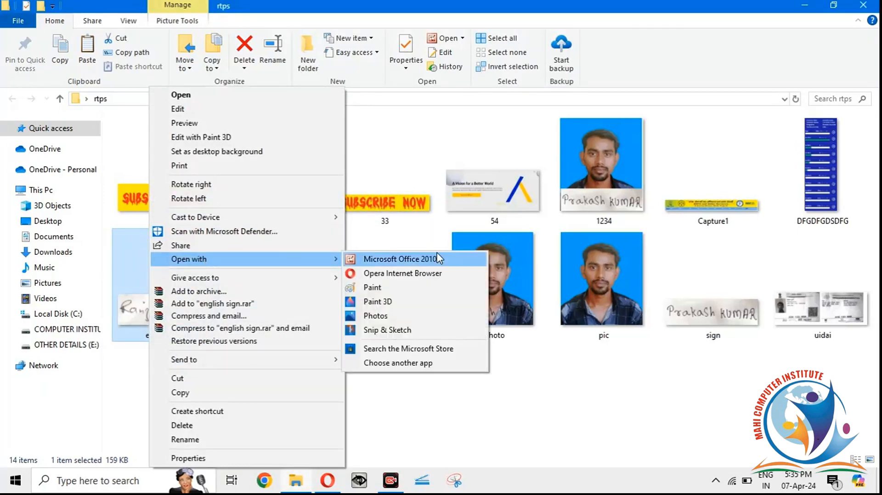
pyautogui.click(438, 259)
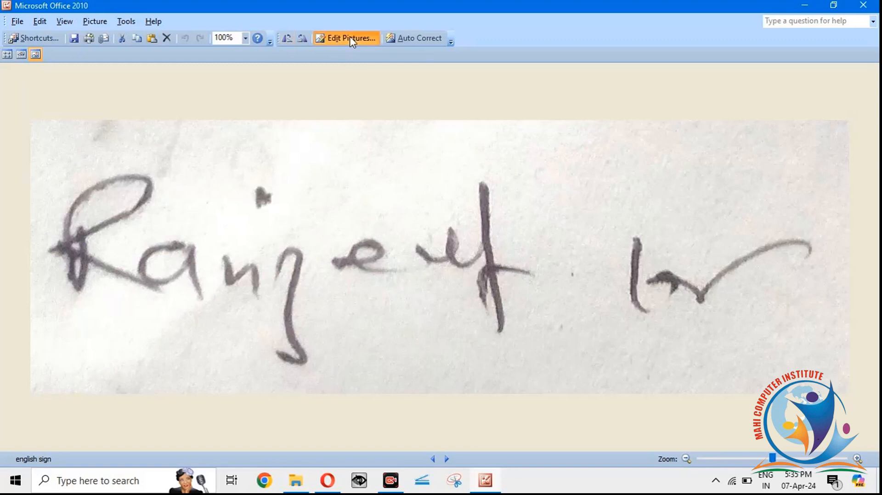
# - Resize the english sign image to 50% of its original size
pyautogui.click(351, 39)
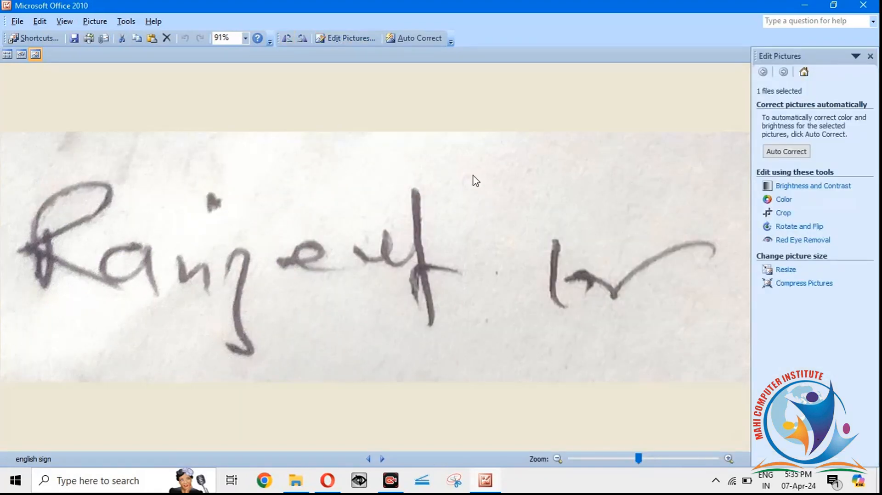
pyautogui.click(787, 270)
pyautogui.click(794, 228)
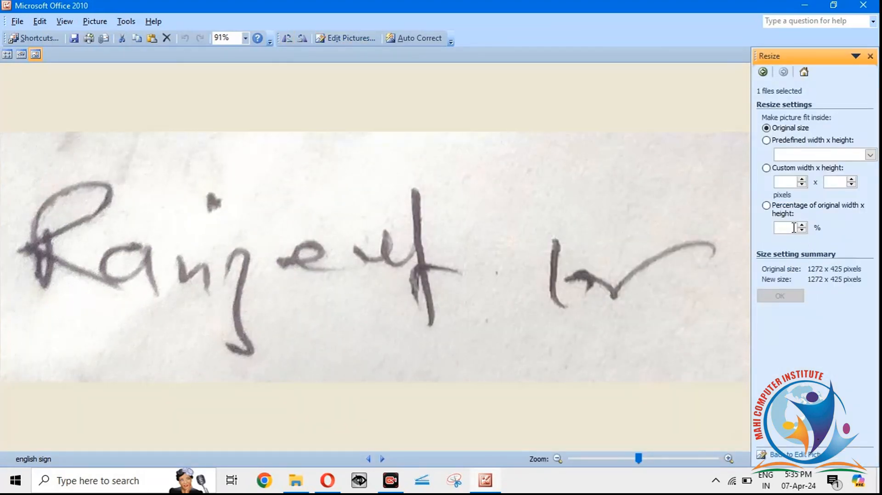
pyautogui.write('50')
pyautogui.click(784, 297)
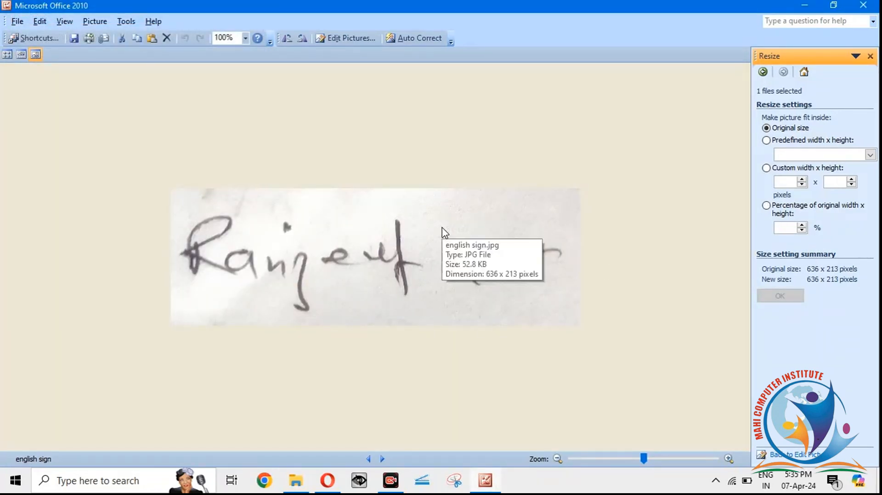
pyautogui.click(808, 155)
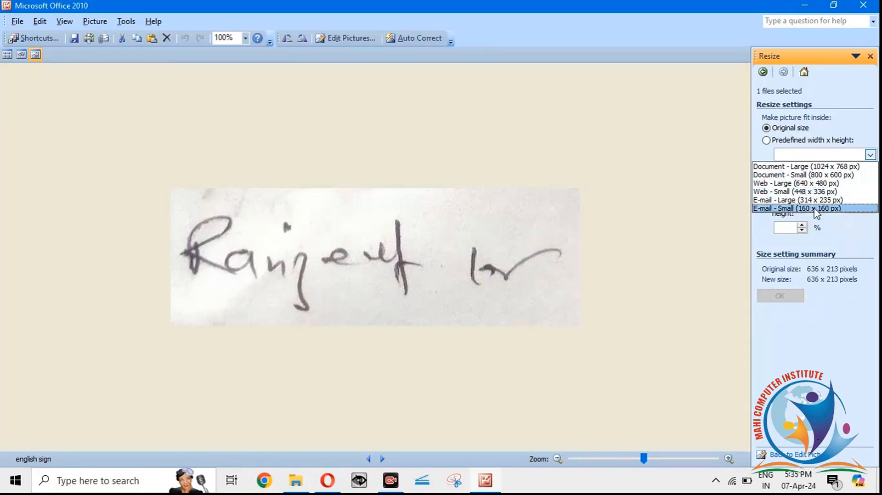
pyautogui.click(590, 291)
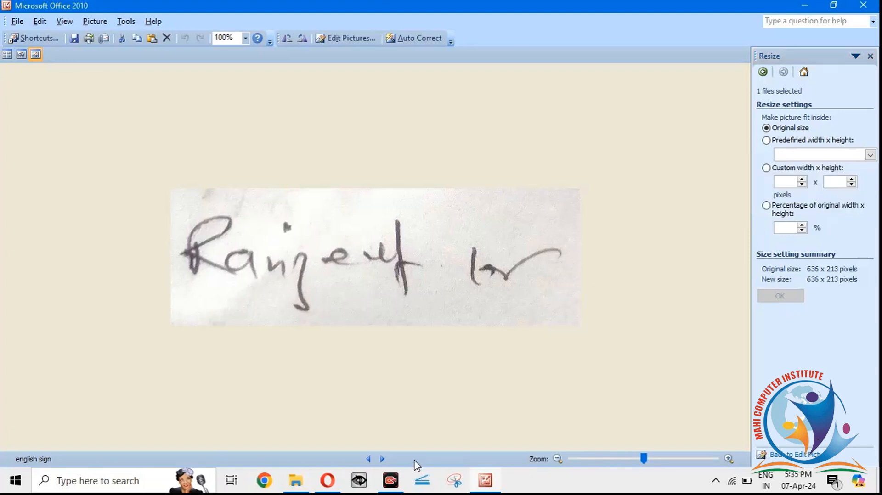
# - Confirm the 300px × 100px signature rule, resize to custom 300 × 100, and close Picture Manager
pyautogui.click(328, 481)
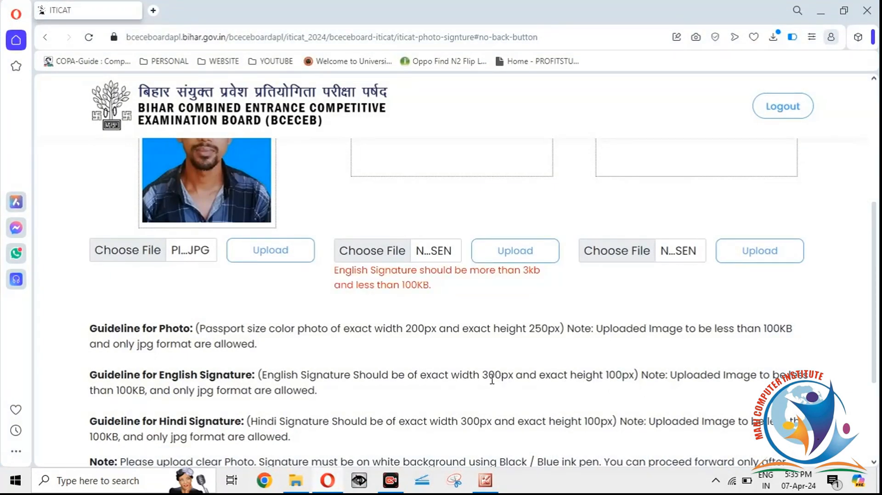
pyautogui.moveTo(450, 371); pyautogui.dragTo(634, 376)
pyautogui.click(822, 9)
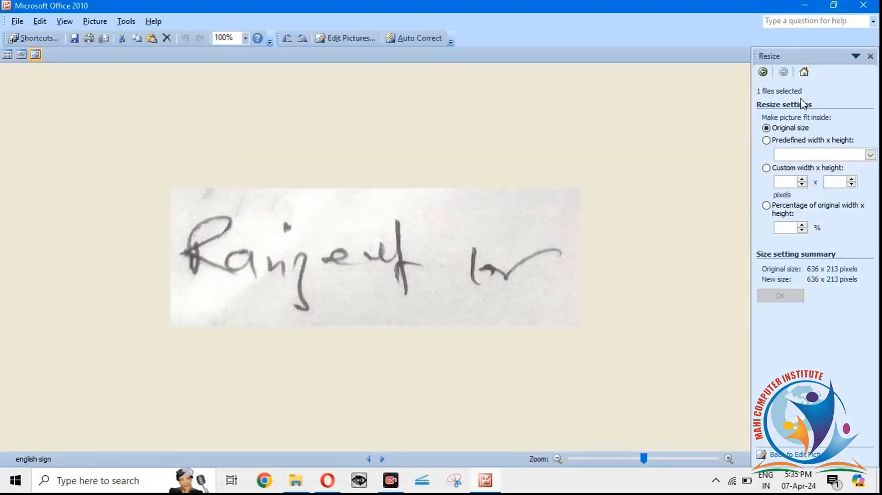
pyautogui.click(766, 168)
pyautogui.click(796, 182)
pyautogui.moveTo(797, 184); pyautogui.dragTo(772, 182)
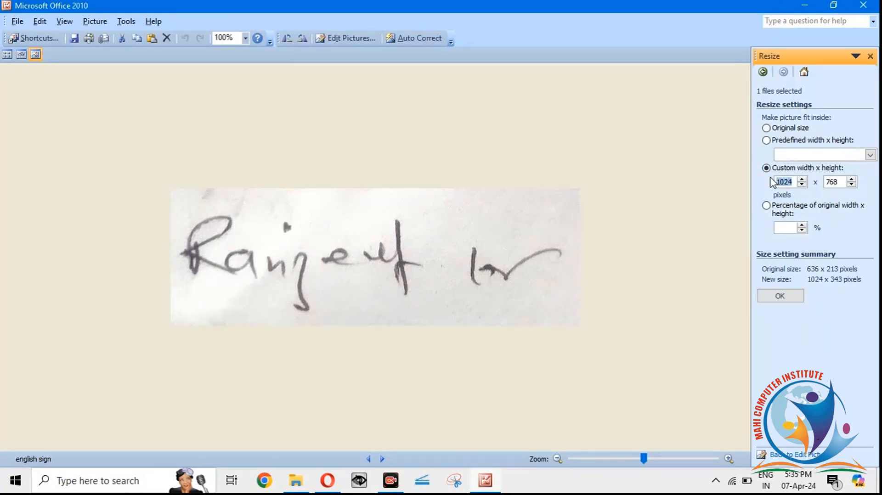
pyautogui.write('300')
pyautogui.write('100')
pyautogui.click(781, 297)
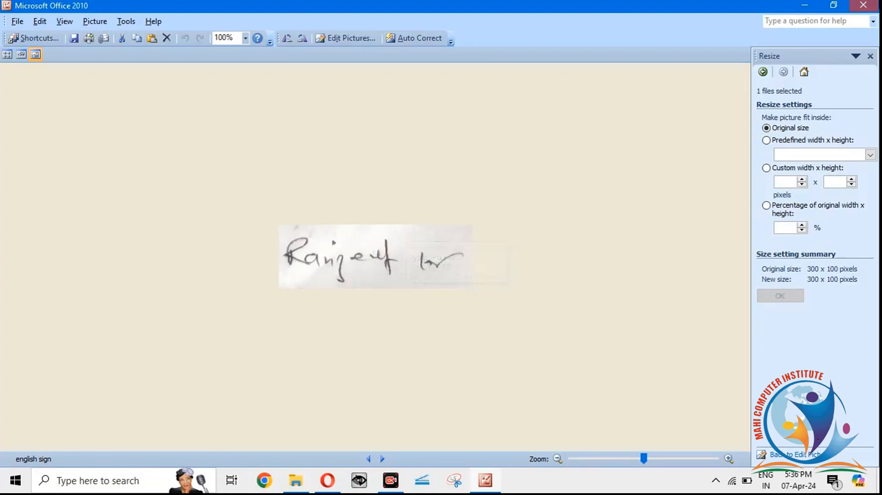
pyautogui.hotkey('alt', 'F4')
# - Upload the resized english sign file as the English signature
pyautogui.click(325, 486)
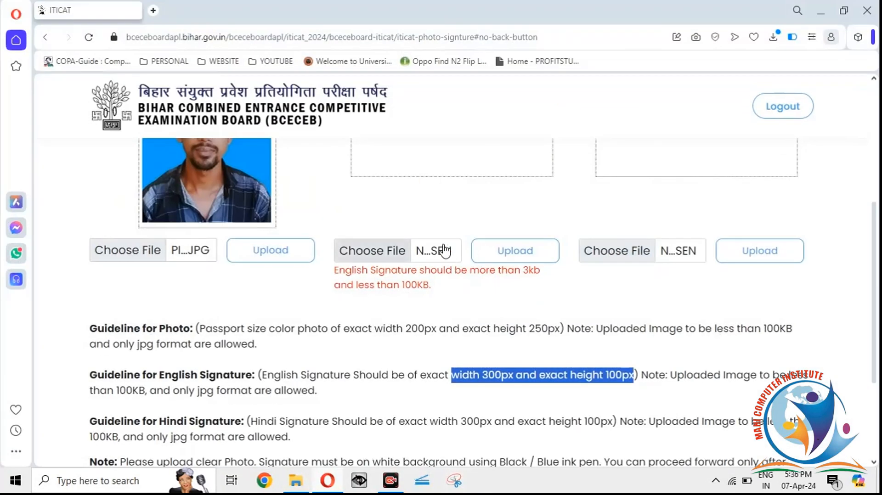
pyautogui.click(418, 255)
pyautogui.click(524, 418)
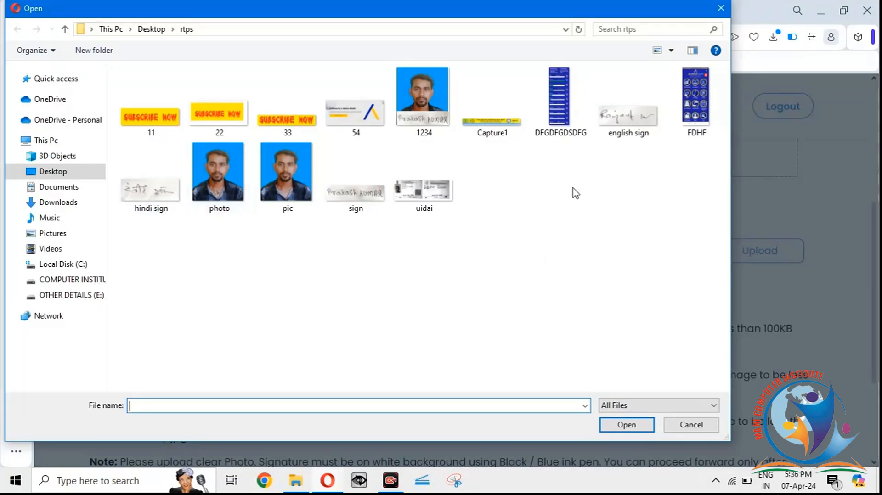
pyautogui.doubleClick(639, 127)
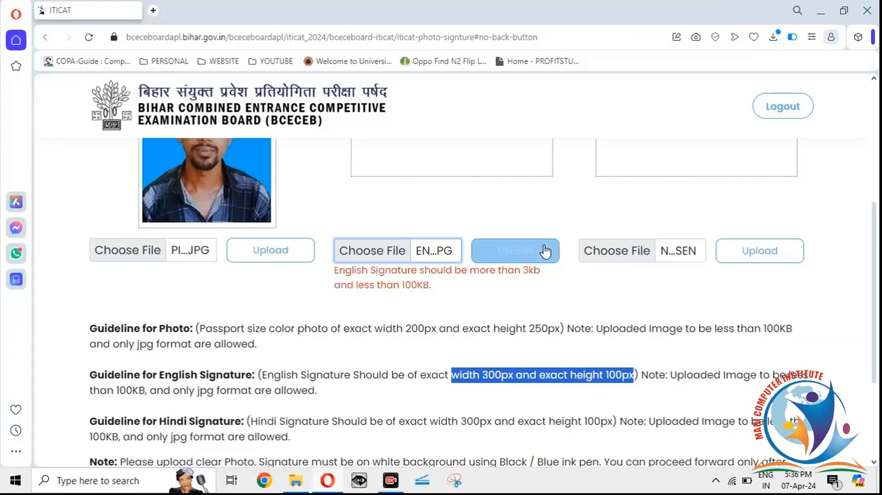
pyautogui.click(535, 251)
# - Review the Hindi signature size requirement and 100KB limit, then minimize the browser
pyautogui.scroll(1, 509, 217)
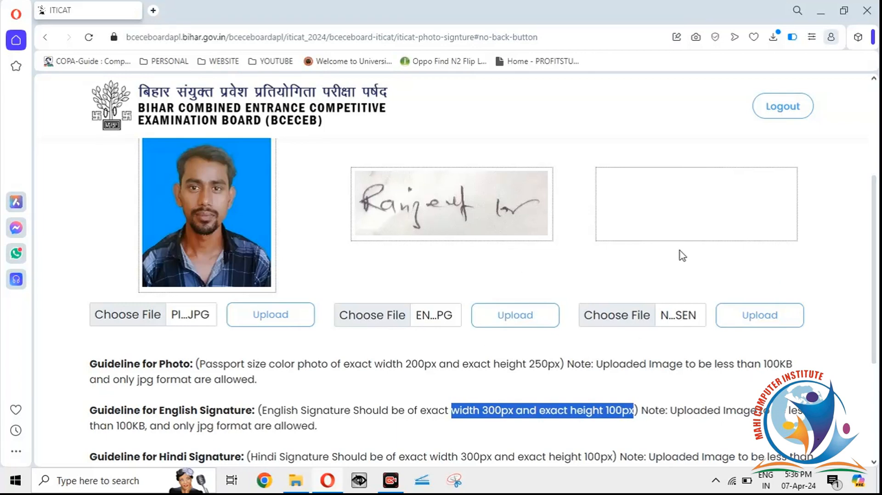
pyautogui.scroll(-4, 680, 309)
pyautogui.click(571, 345)
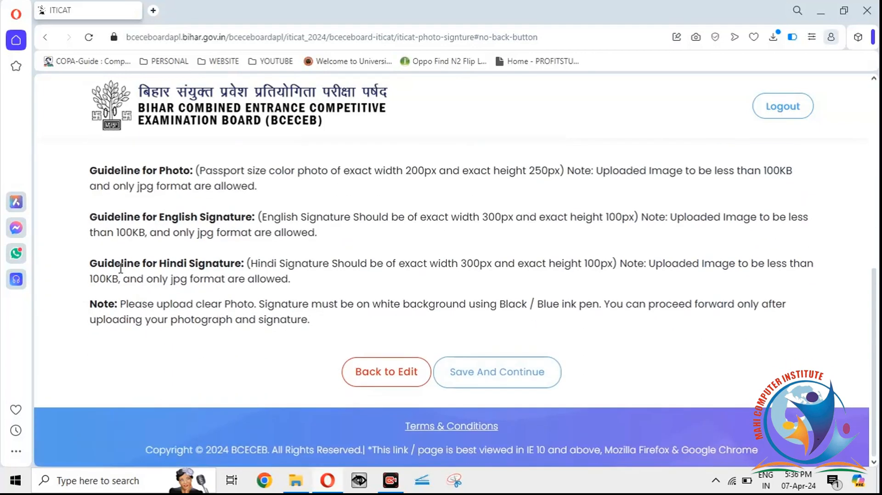
pyautogui.moveTo(120, 269); pyautogui.dragTo(252, 268)
pyautogui.click(252, 268)
pyautogui.moveTo(452, 264); pyautogui.dragTo(819, 273)
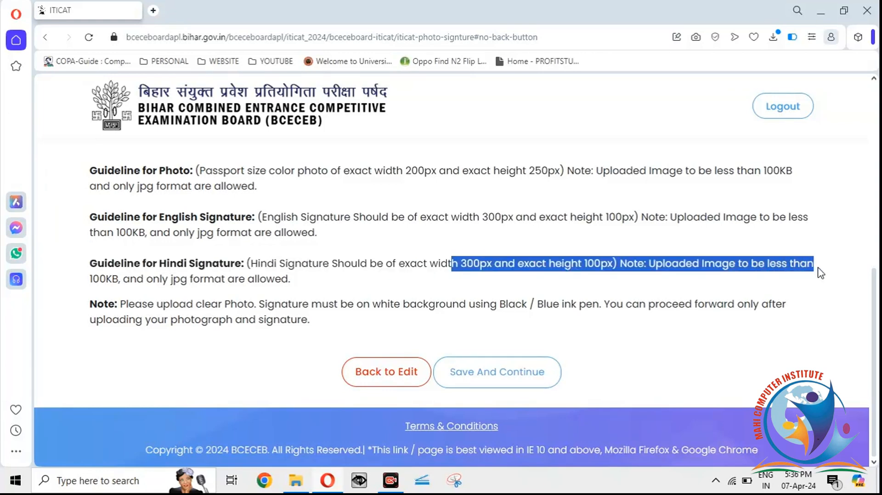
pyautogui.moveTo(76, 280); pyautogui.dragTo(144, 280)
pyautogui.click(147, 278)
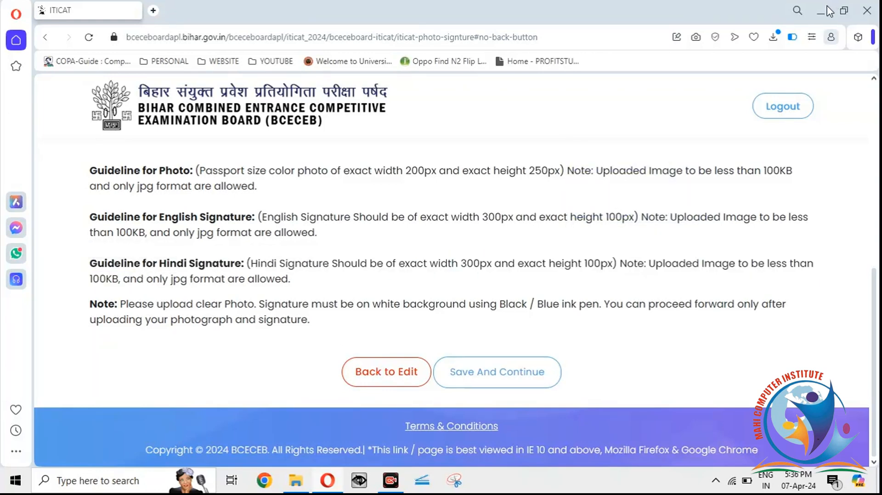
pyautogui.click(828, 10)
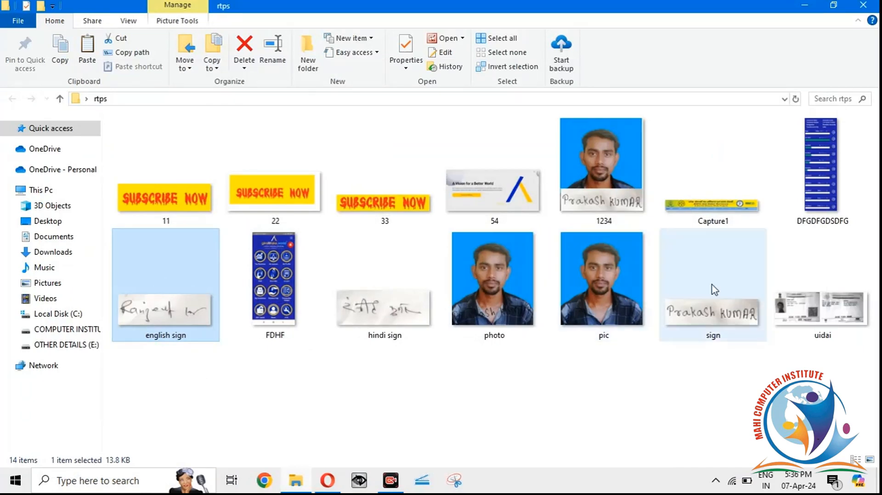
# - Open the hindi sign image in Paint, then in Microsoft Office 2010
pyautogui.rightClick(375, 322)
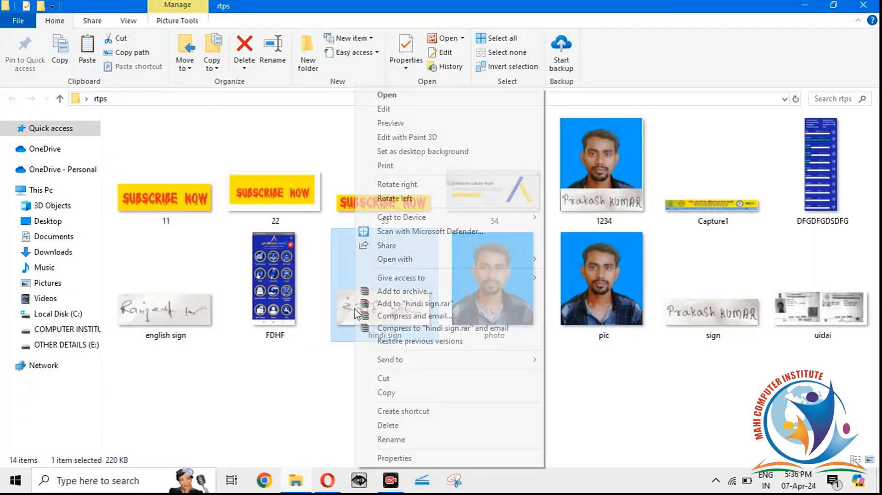
pyautogui.moveTo(404, 260)
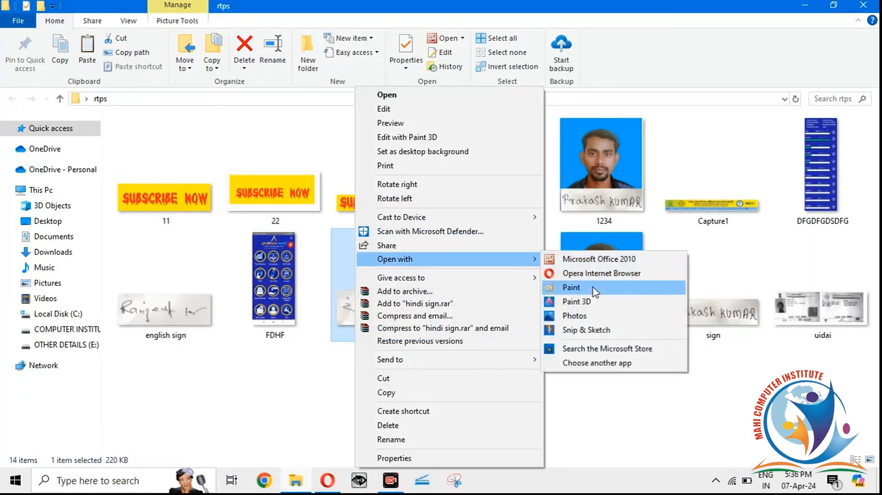
pyautogui.click(572, 288)
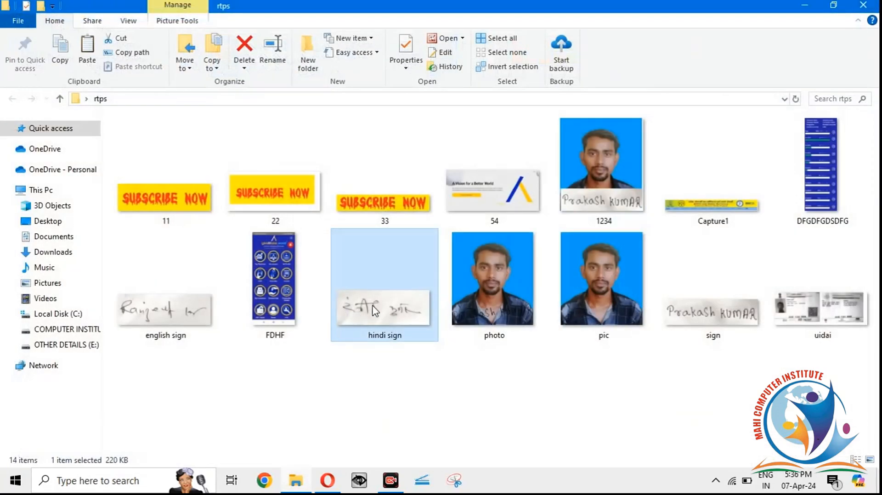
pyautogui.rightClick(373, 307)
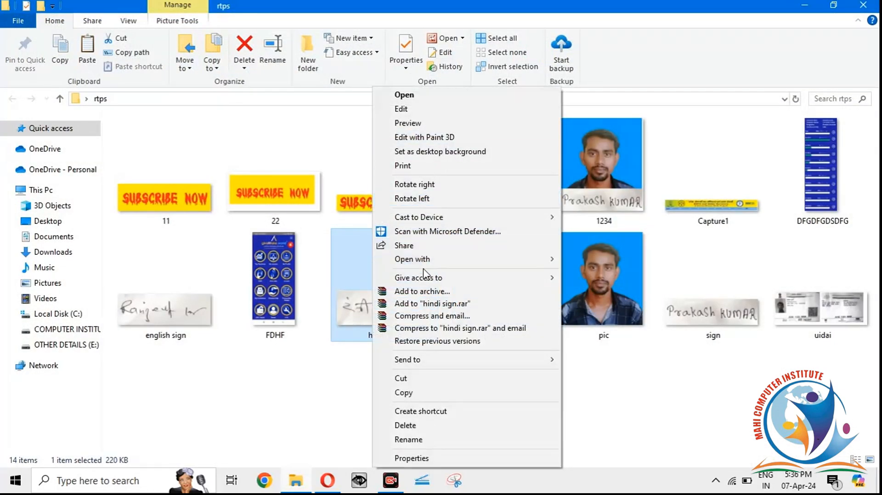
pyautogui.moveTo(400, 259)
pyautogui.click(595, 258)
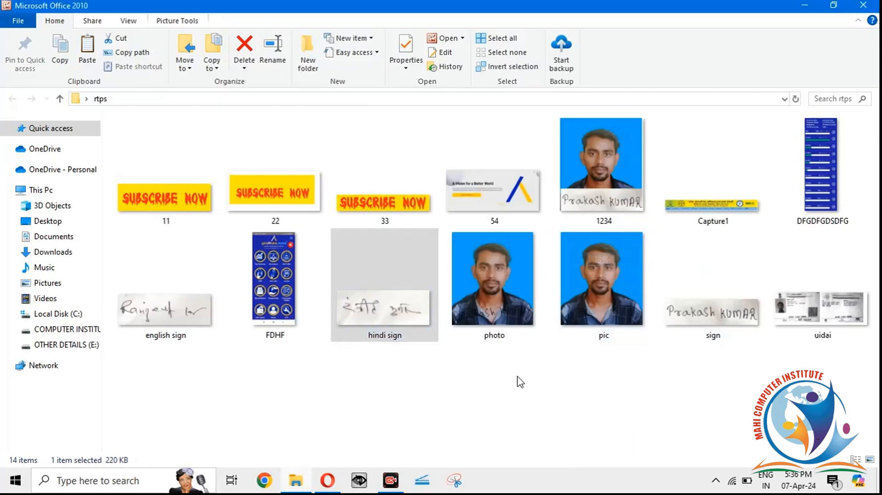
# - Auto-correct hindi sign and enter a custom 300 × 100 size in the Resize pane
pyautogui.click(400, 40)
pyautogui.click(358, 42)
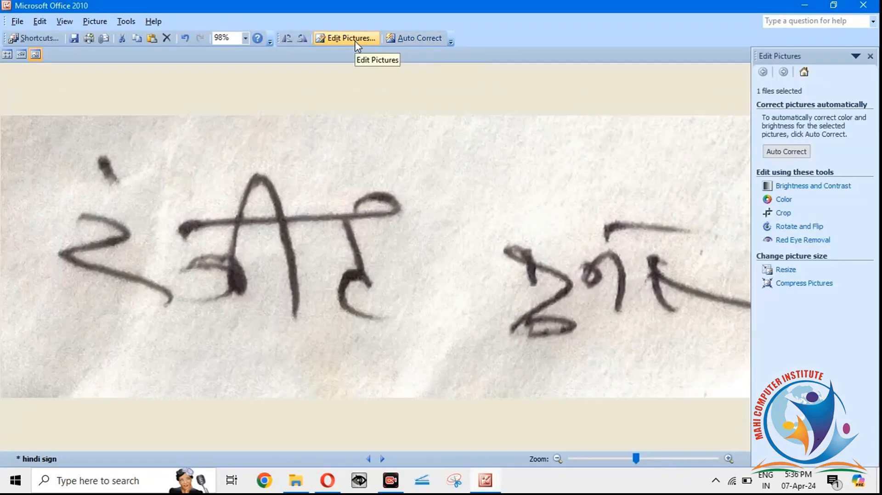
pyautogui.click(782, 272)
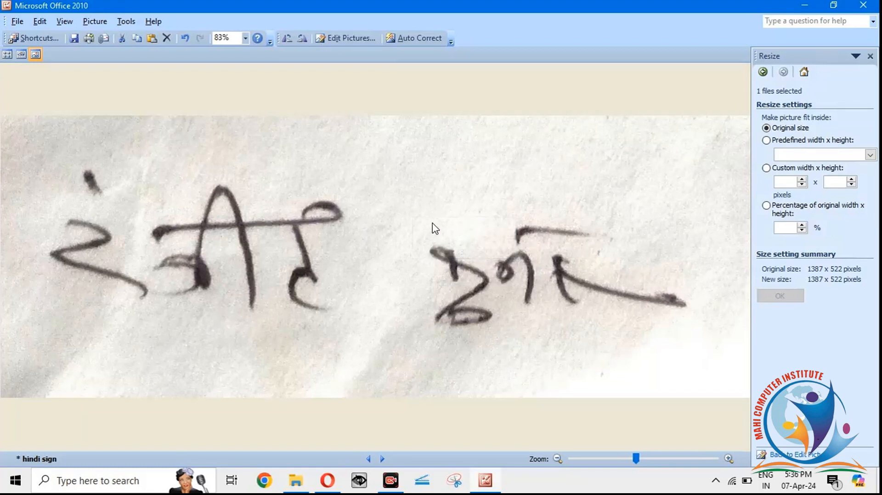
pyautogui.click(788, 228)
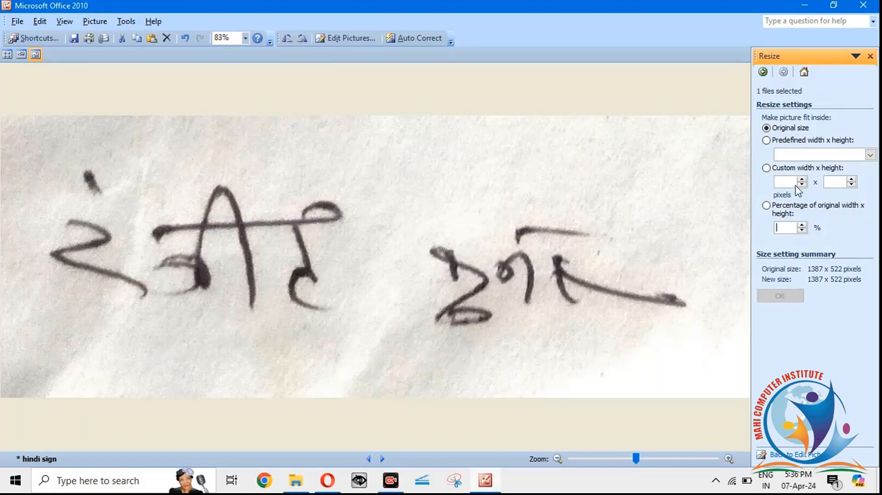
pyautogui.click(767, 168)
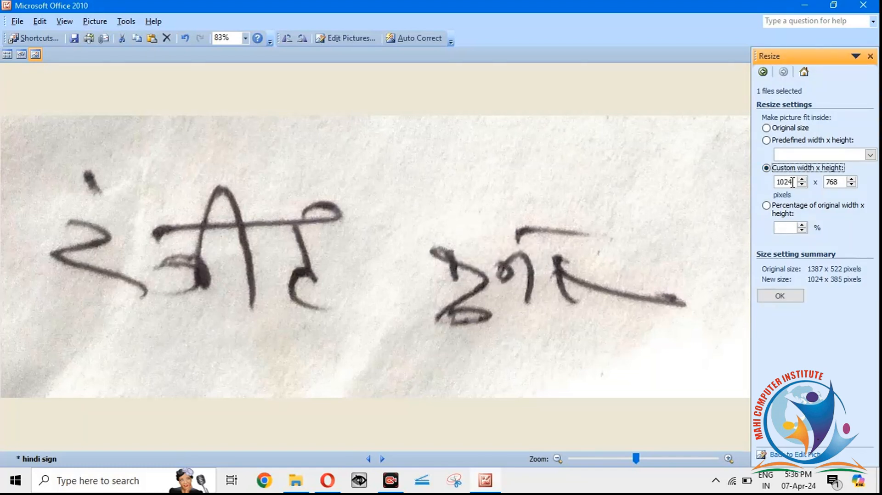
pyautogui.moveTo(793, 183); pyautogui.dragTo(772, 189)
pyautogui.write('300')
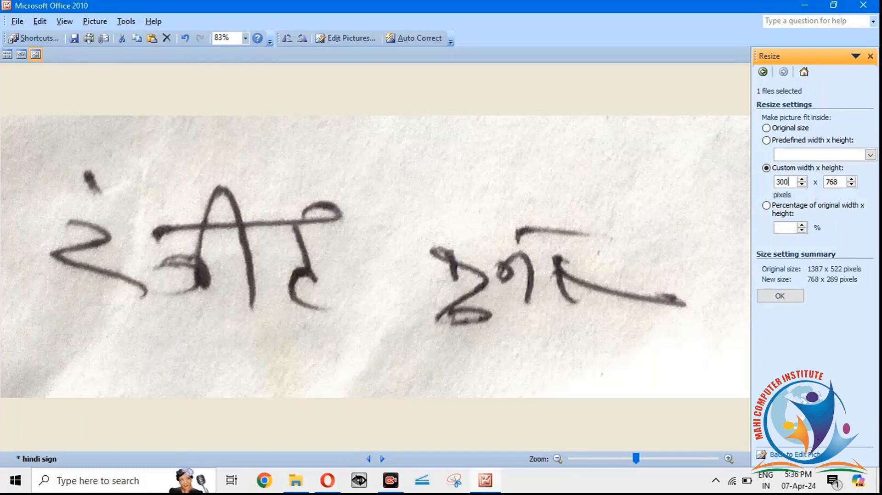
pyautogui.press('Tab')
pyautogui.write('100')
# - Apply the resize, yielding 266 × 100 pixels, and close Picture Manager
pyautogui.click(871, 155)
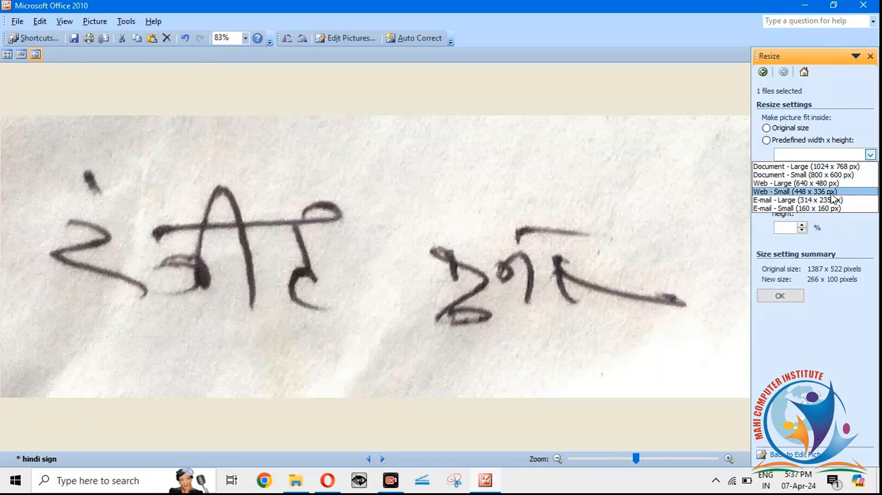
pyautogui.click(764, 160)
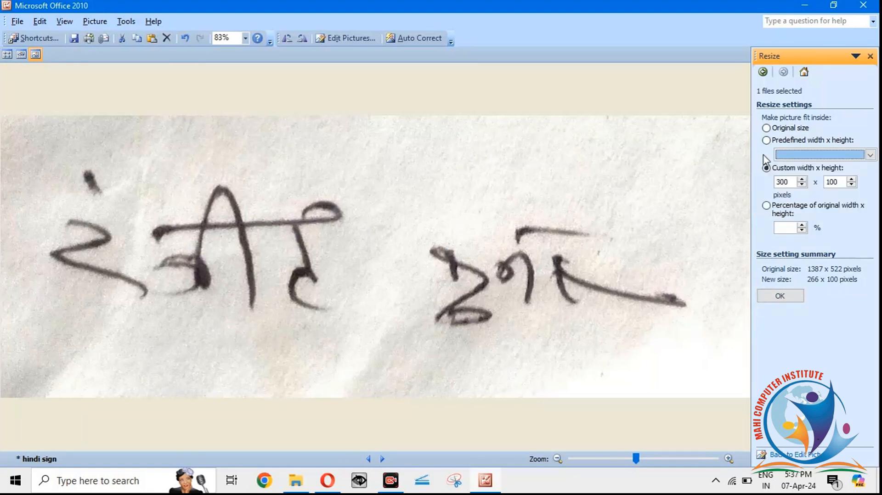
pyautogui.click(789, 184)
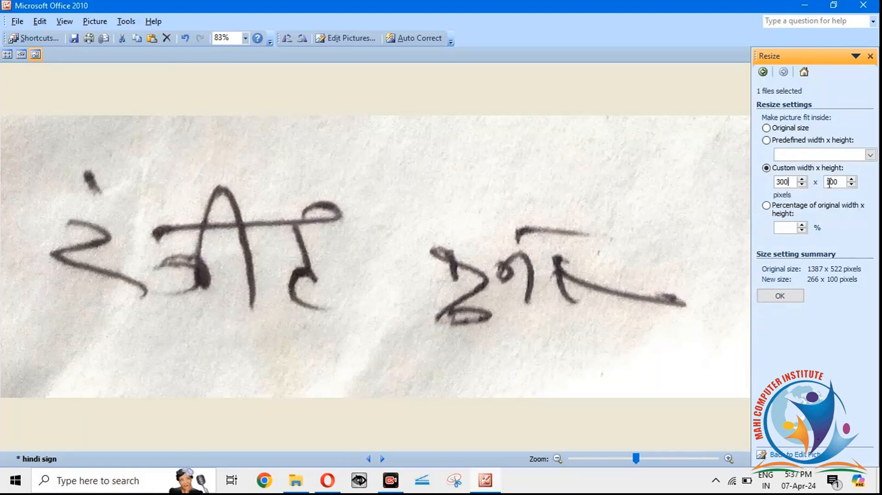
pyautogui.click(784, 298)
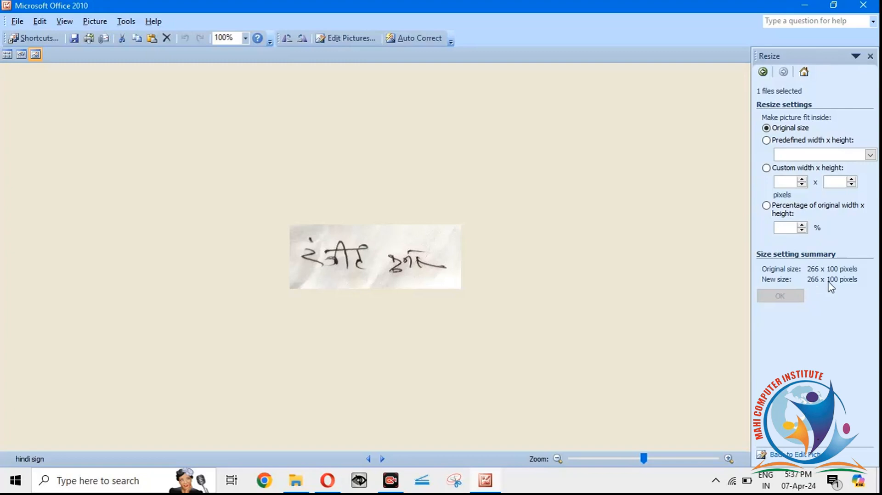
pyautogui.click(875, 4)
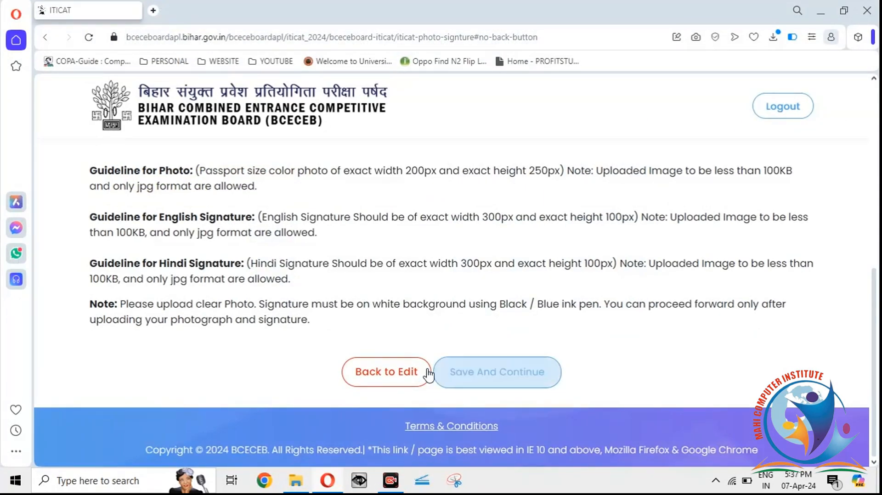
# - Upload hindi sign as the Hindi signature; the portal demands exactly 300px by 100px
pyautogui.scroll(6, 301, 287)
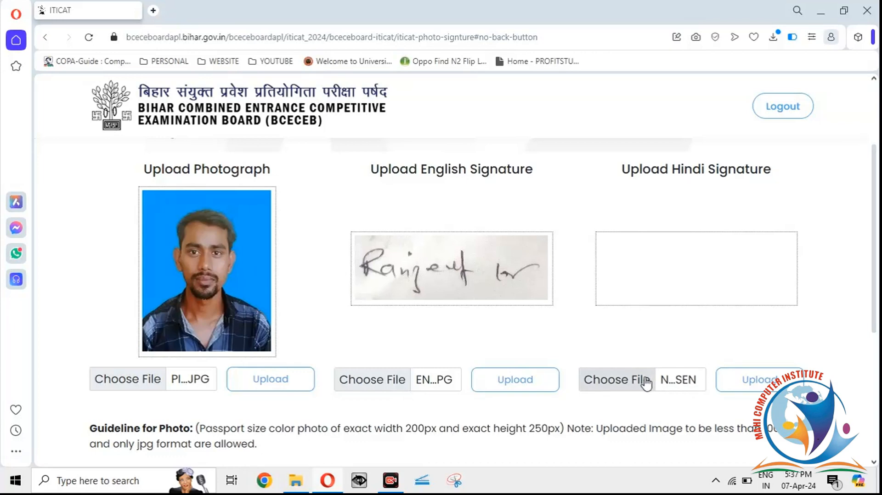
pyautogui.moveTo(657, 170); pyautogui.dragTo(737, 170)
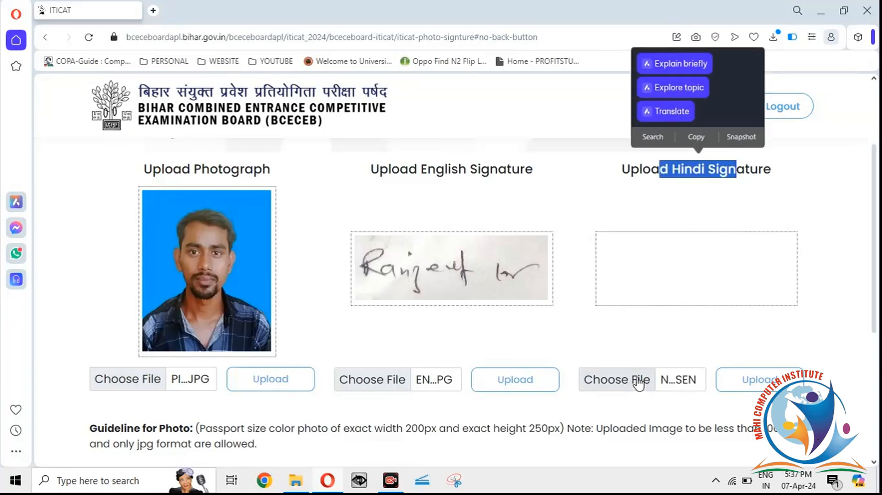
pyautogui.click(638, 380)
pyautogui.click(498, 343)
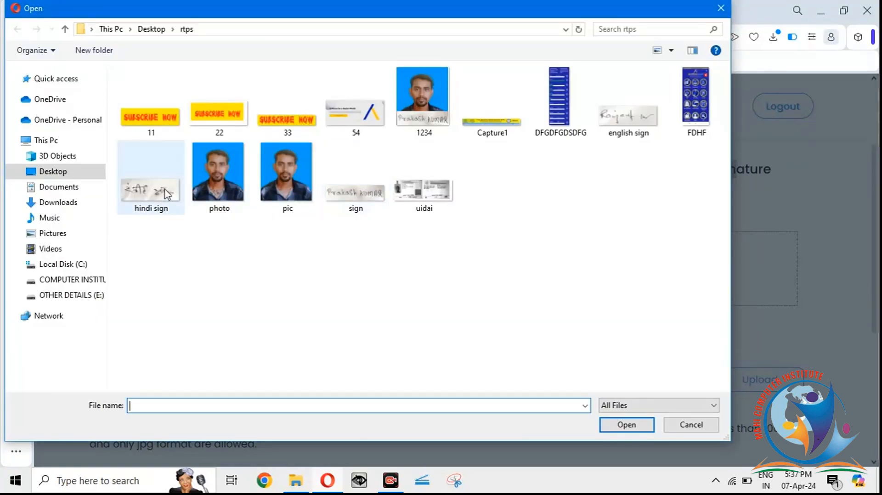
pyautogui.doubleClick(159, 206)
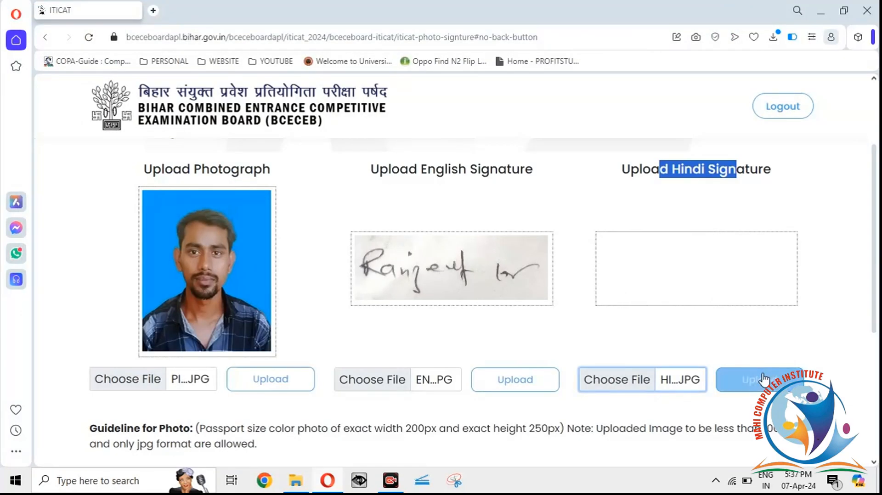
pyautogui.click(741, 380)
pyautogui.scroll(-1, 783, 324)
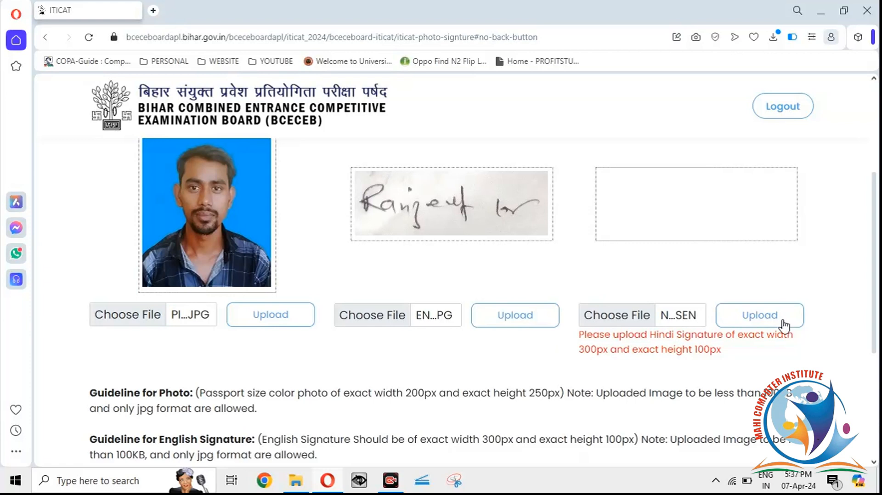
pyautogui.moveTo(576, 351); pyautogui.dragTo(732, 360)
pyautogui.click(599, 353)
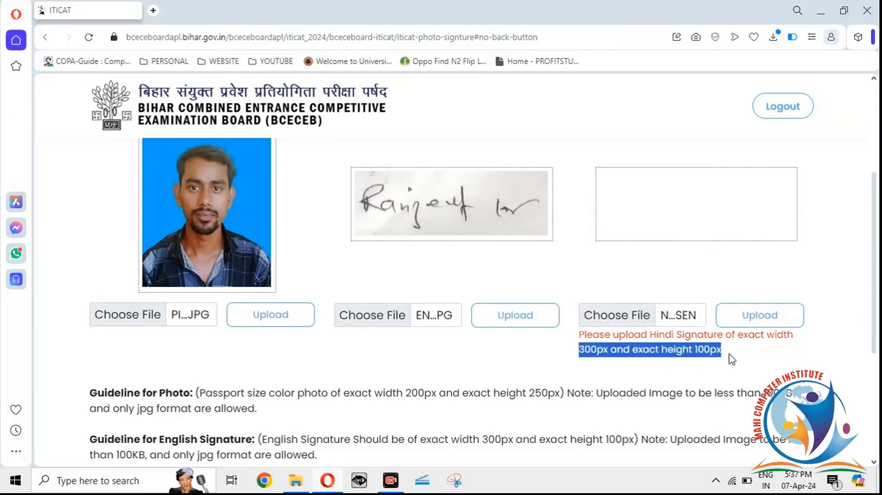
pyautogui.click(818, 17)
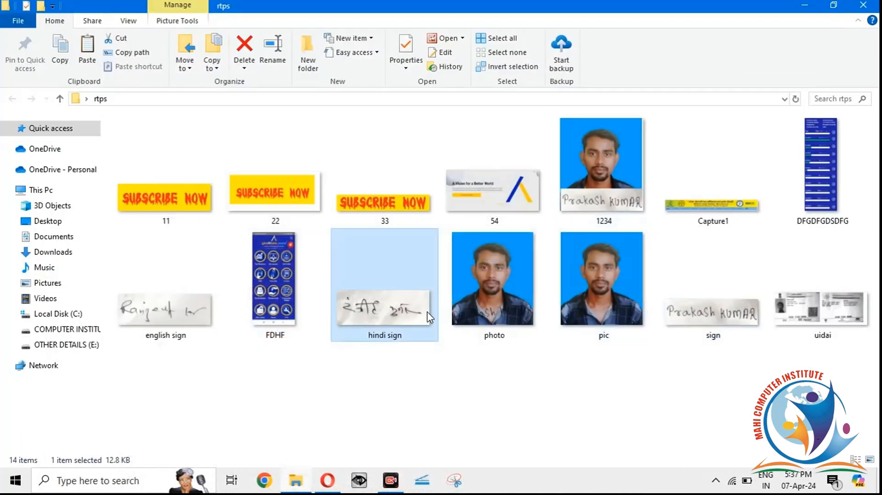
# - Open hindi sign again with Microsoft Office 2010
pyautogui.rightClick(370, 321)
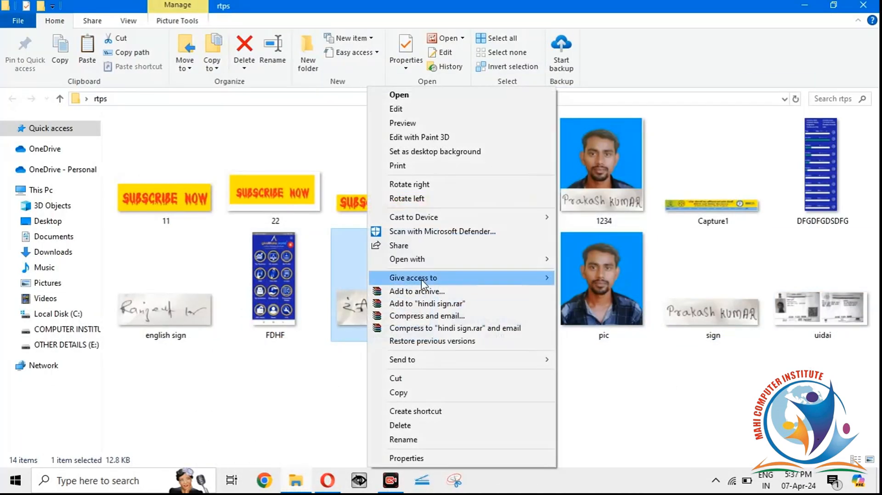
pyautogui.moveTo(404, 259)
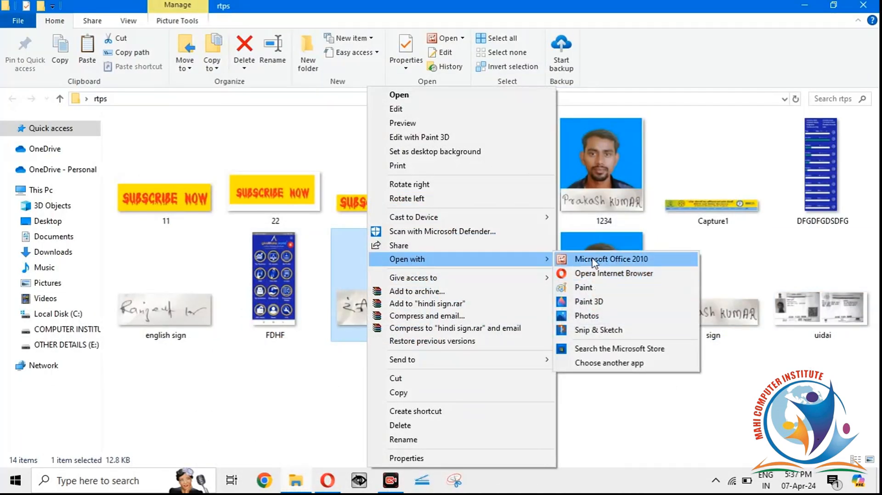
pyautogui.click(595, 260)
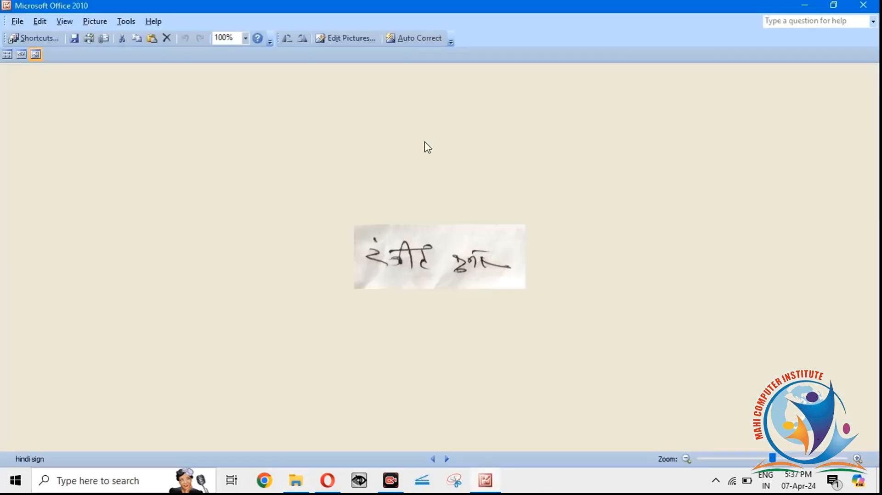
# - Resize hindi sign to custom 300 × 100, then close it without saving
pyautogui.click(346, 39)
pyautogui.click(787, 270)
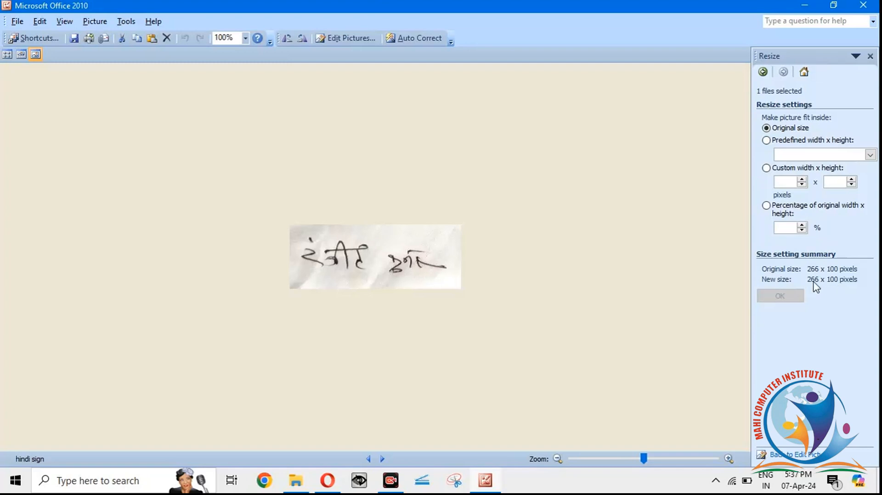
pyautogui.click(766, 168)
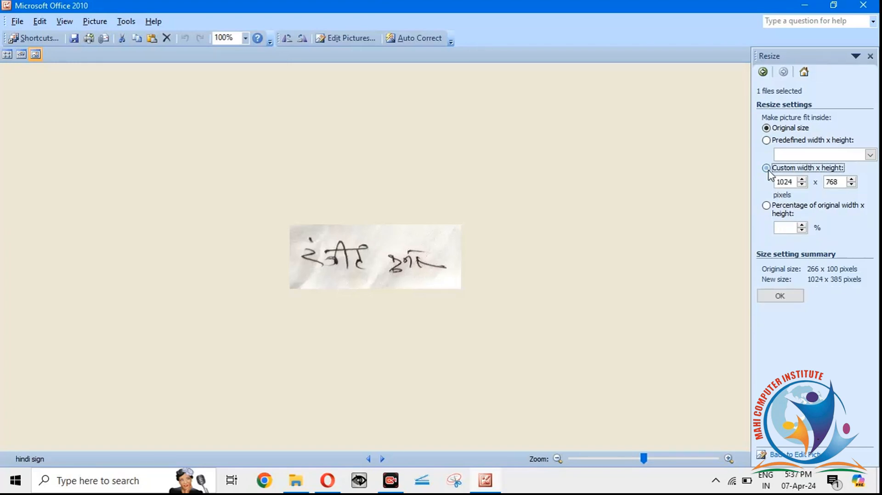
pyautogui.click(794, 184)
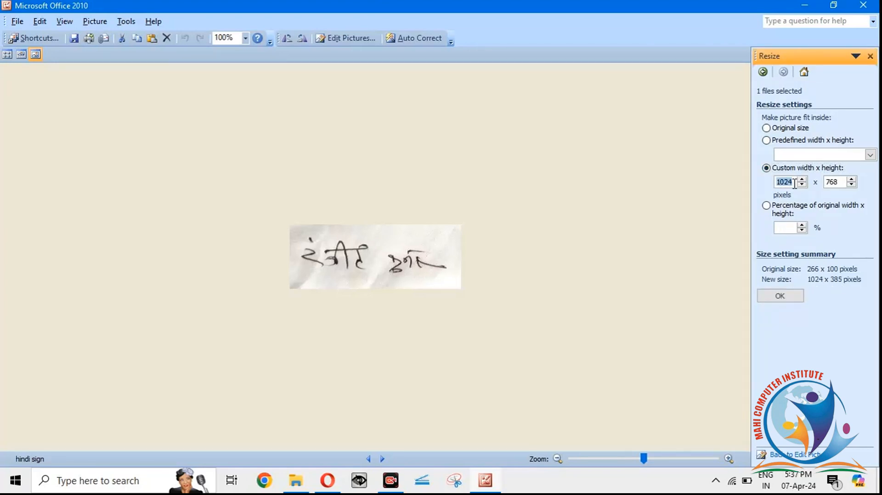
pyautogui.write('300')
pyautogui.write('100')
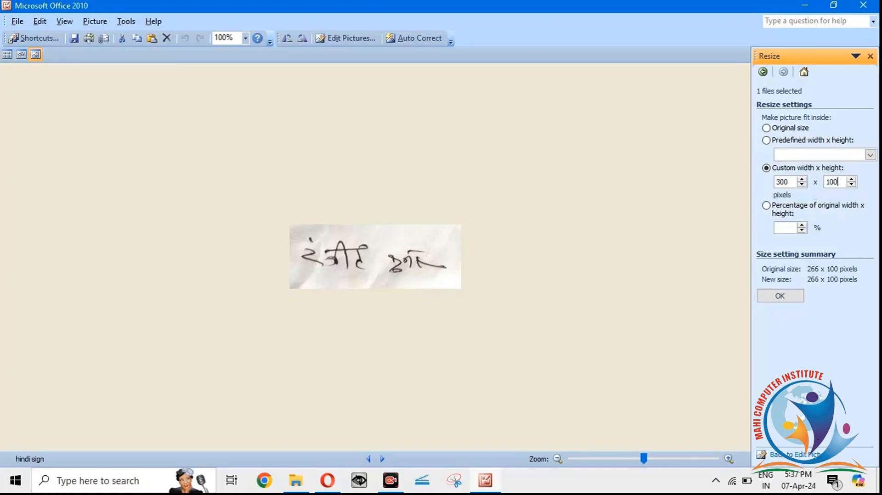
pyautogui.click(789, 299)
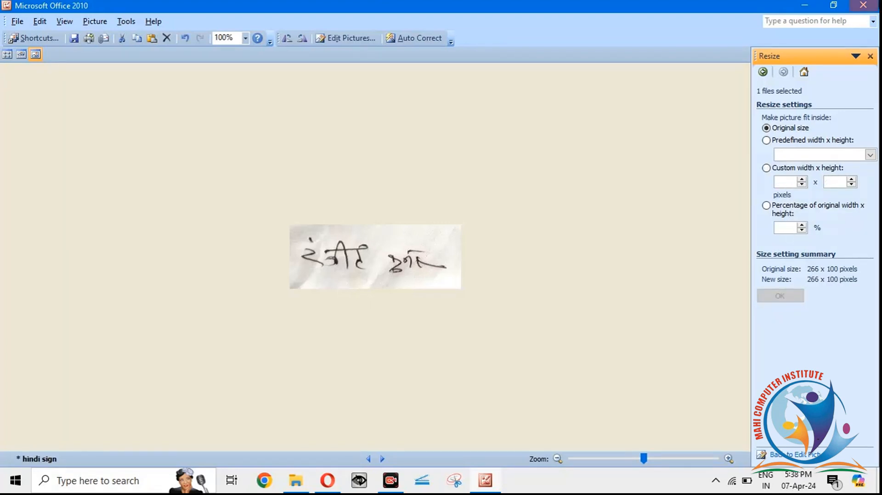
pyautogui.click(864, 5)
pyautogui.click(449, 273)
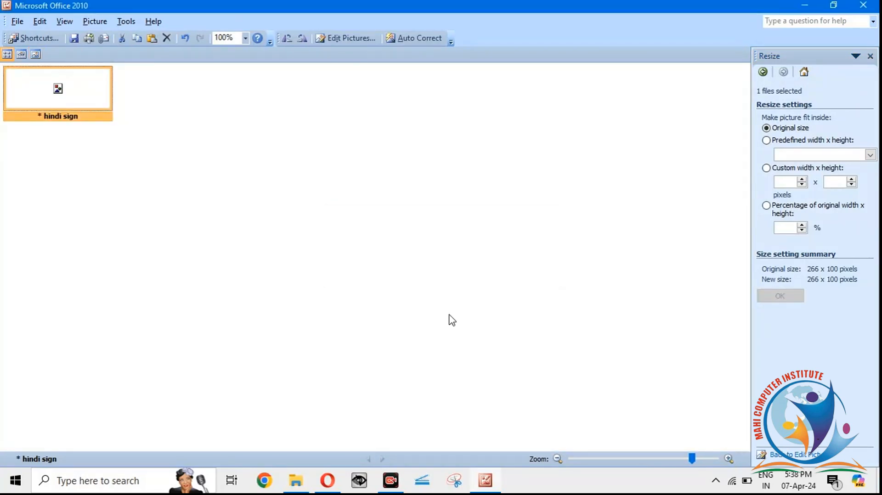
# - Open 'hindi sign' in Paint, stretch it to 300 × 100 pixels with aspect ratio unlocked, and close
pyautogui.rightClick(394, 308)
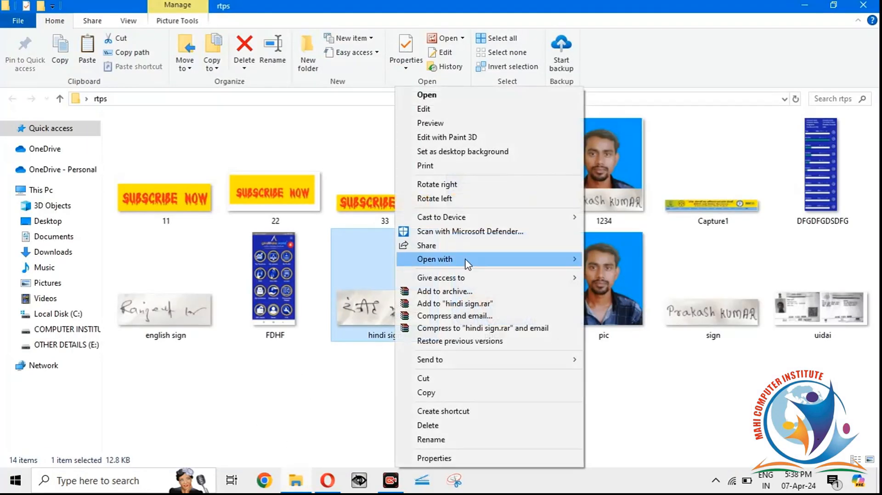
pyautogui.moveTo(485, 260)
pyautogui.click(611, 288)
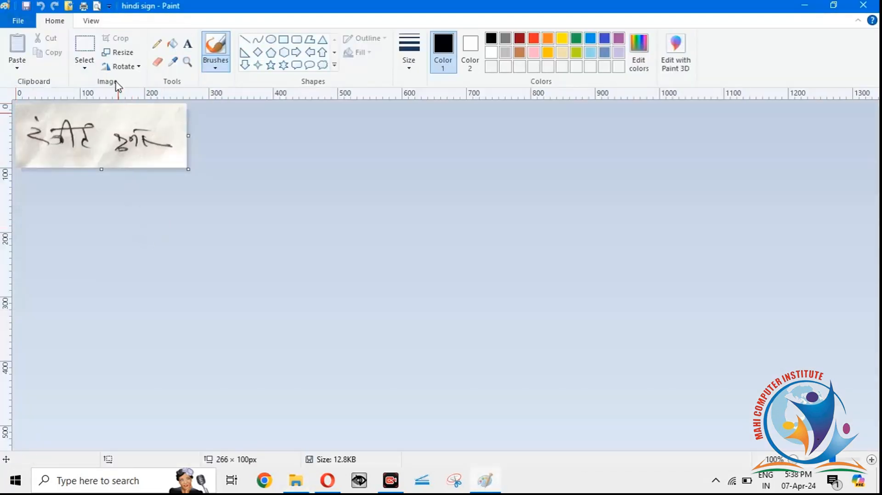
pyautogui.click(118, 52)
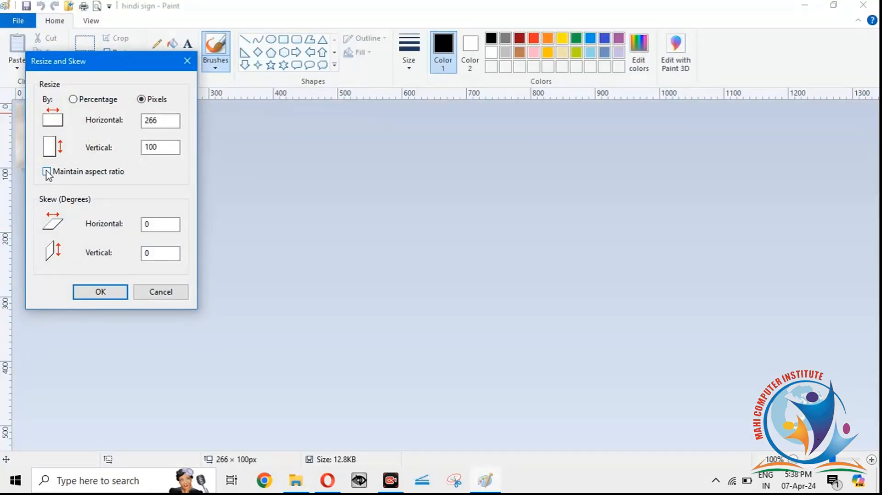
pyautogui.doubleClick(157, 121)
pyautogui.write('300')
pyautogui.press('Tab')
pyautogui.click(96, 297)
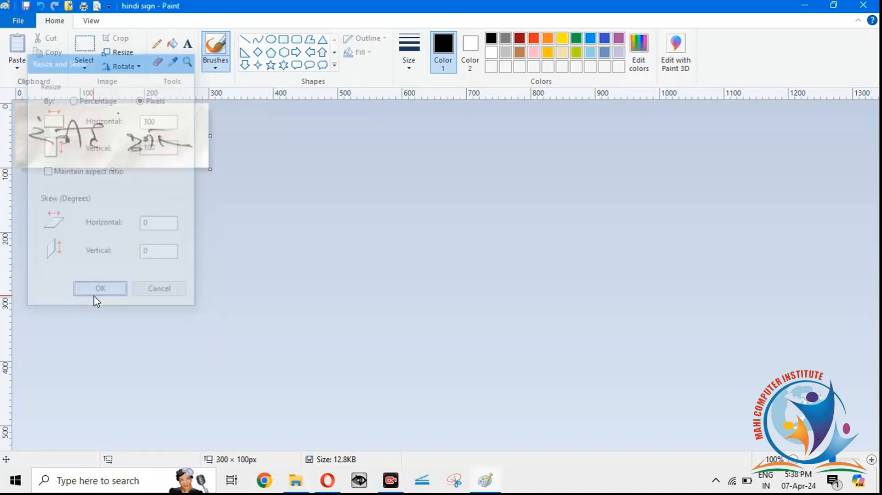
pyautogui.click(876, 5)
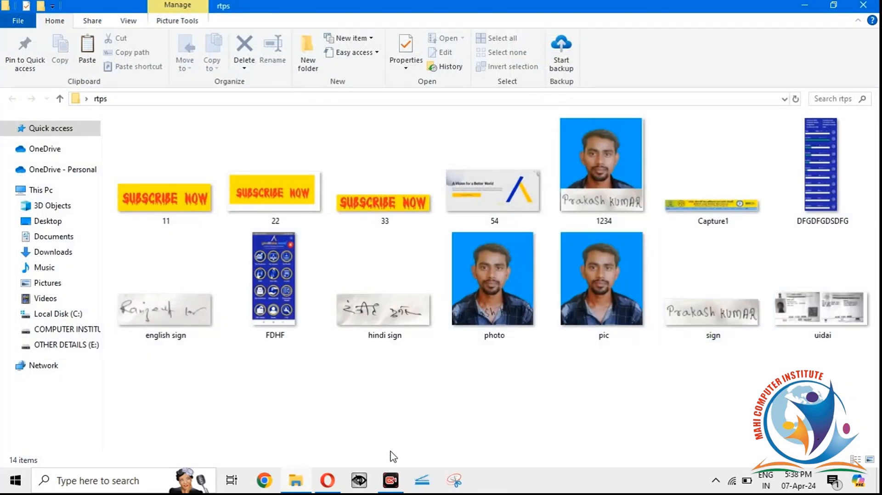
# - Confirm in Office Picture Manager that 'hindi sign' is now 300 × 100, then return to the Opera portal
pyautogui.click(367, 309)
pyautogui.rightClick(368, 309)
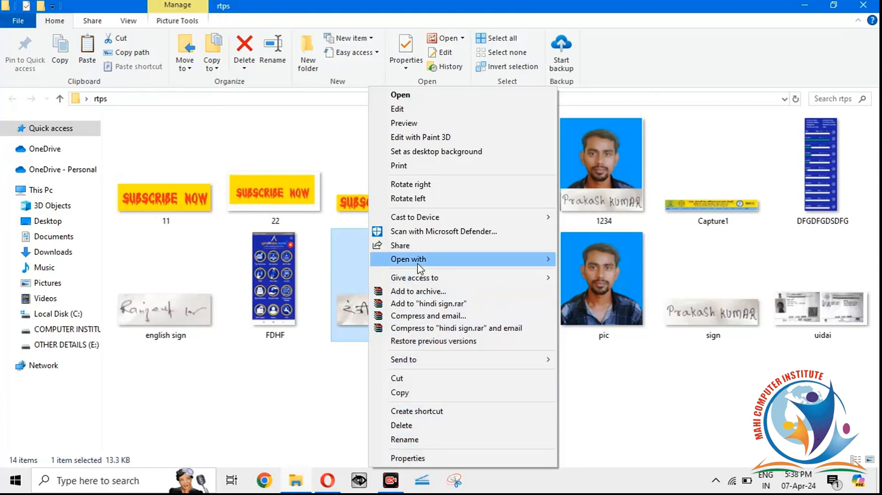
pyautogui.moveTo(550, 269)
pyautogui.click(614, 259)
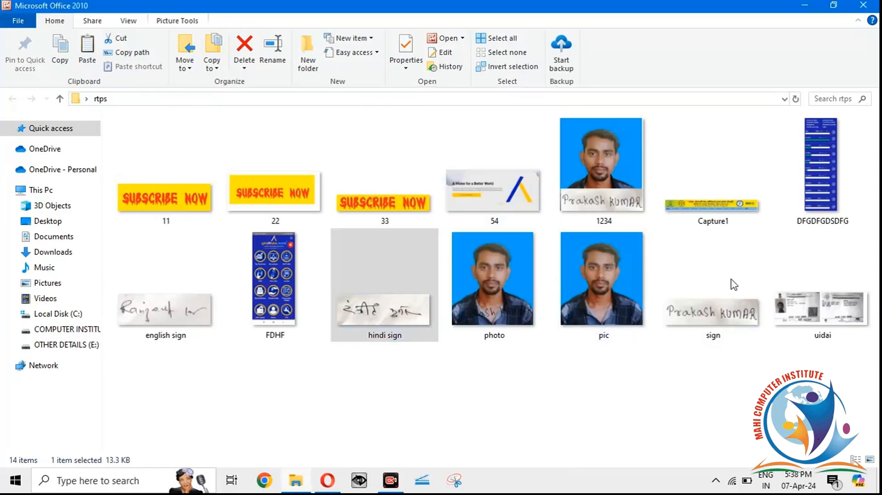
pyautogui.click(347, 38)
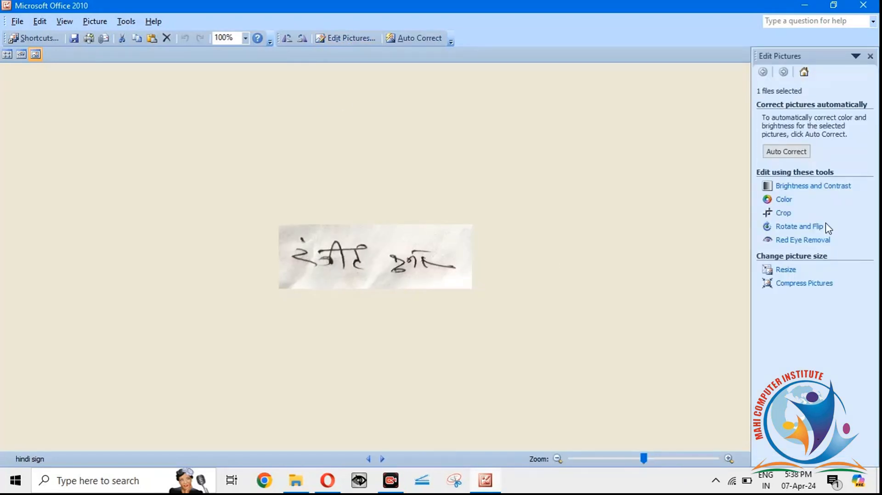
pyautogui.click(781, 270)
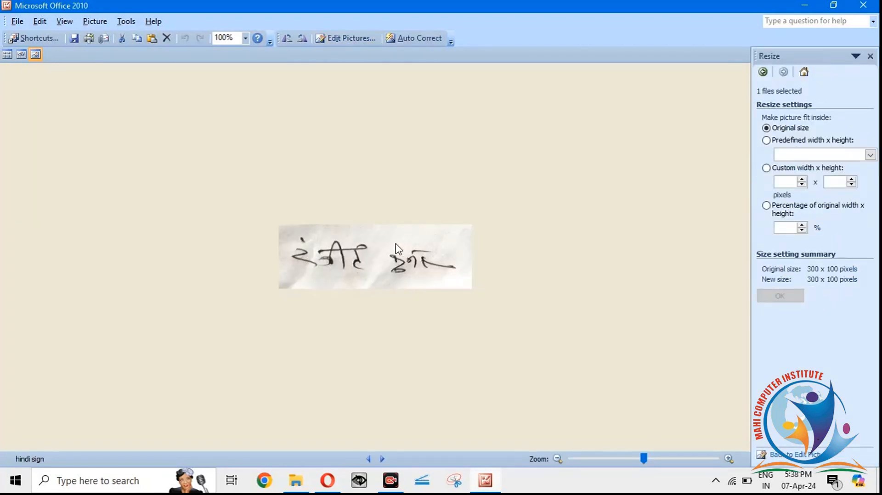
pyautogui.hotkey('alt', 'F4')
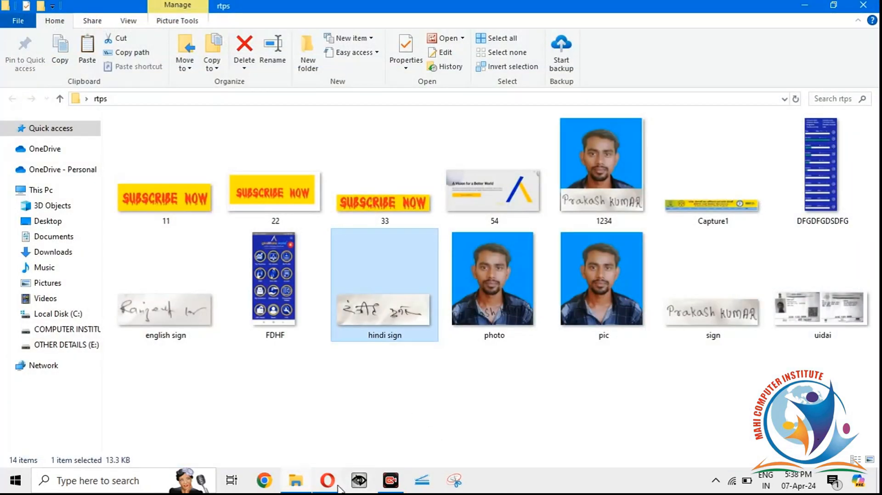
pyautogui.click(339, 487)
# - Upload the 'hindi sign' image as the Hindi signature
pyautogui.click(625, 312)
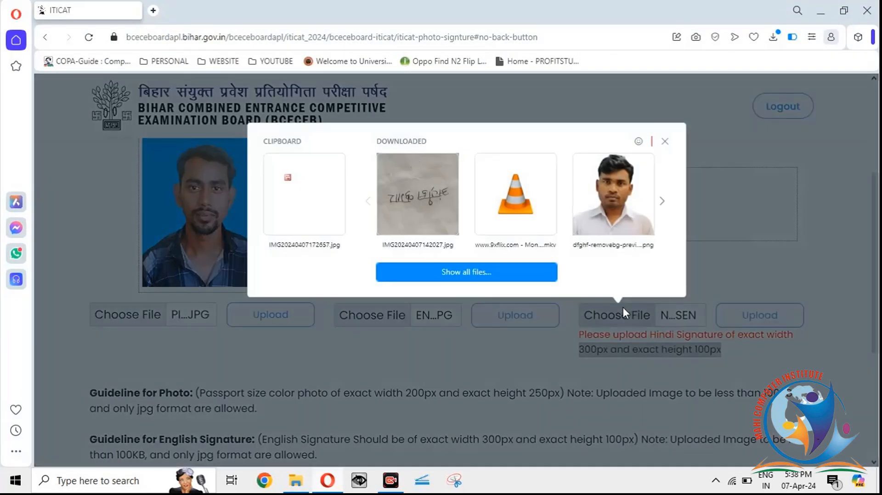
pyautogui.click(516, 273)
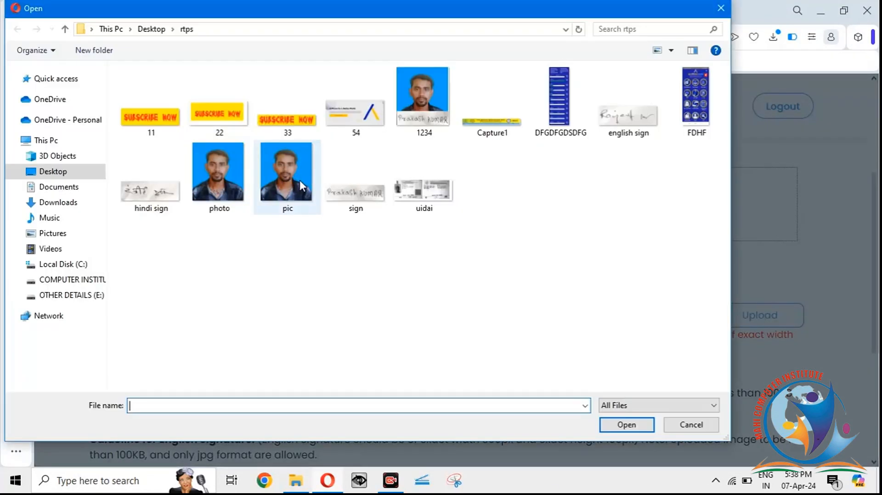
pyautogui.doubleClick(160, 201)
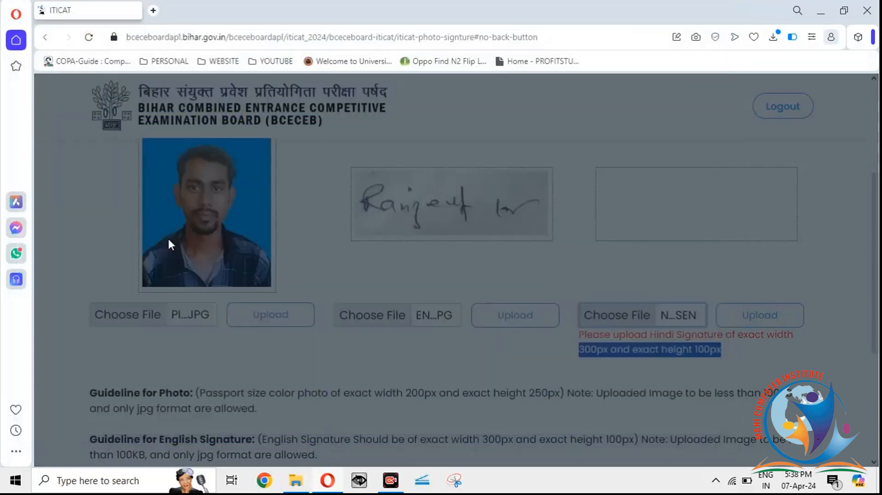
pyautogui.click(748, 317)
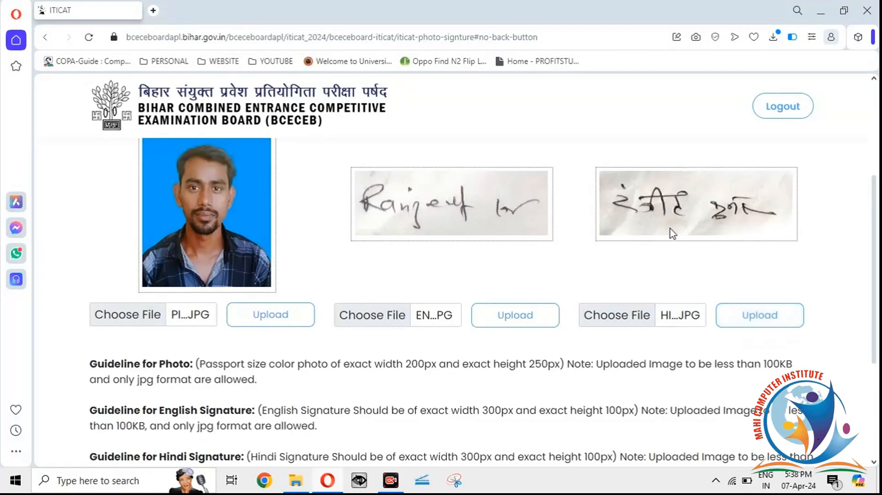
# - Check the photo and signature previews, then save the upload step and continue
pyautogui.scroll(3, 681, 216)
pyautogui.moveTo(708, 234); pyautogui.dragTo(624, 234)
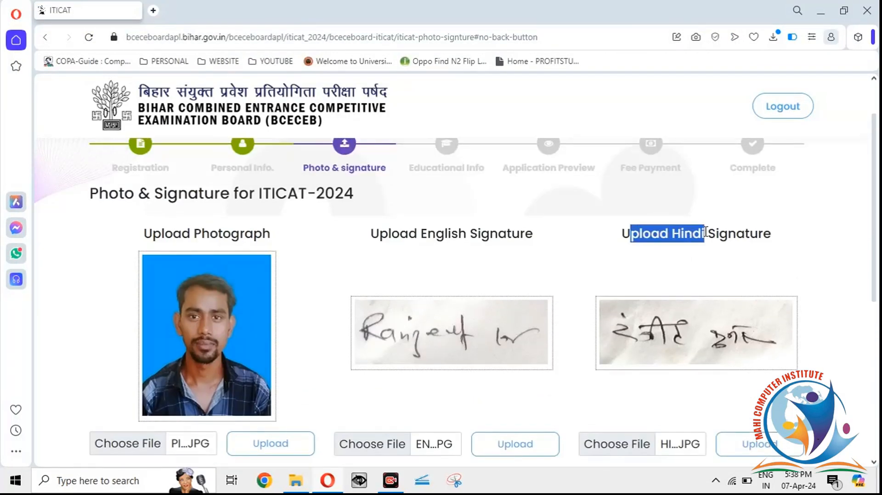
pyautogui.click(429, 235)
pyautogui.moveTo(470, 235); pyautogui.dragTo(388, 235)
pyautogui.moveTo(183, 235); pyautogui.dragTo(271, 235)
pyautogui.scroll(-6, 350, 326)
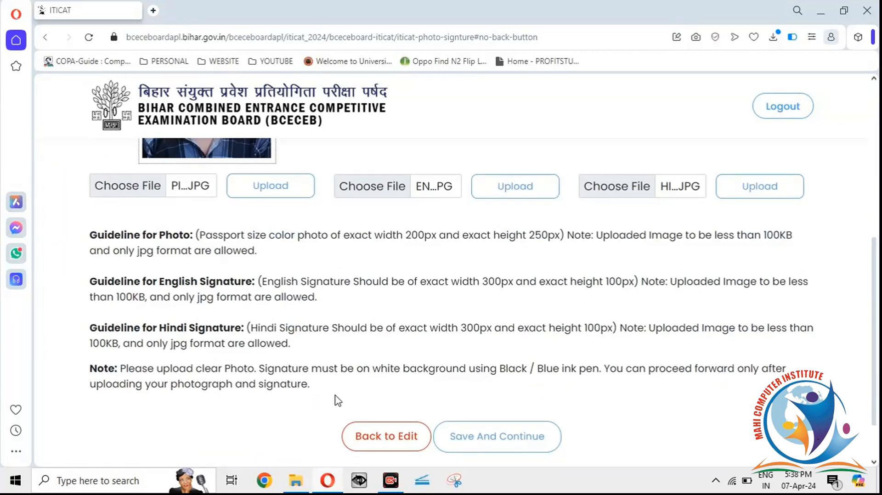
pyautogui.scroll(-2, 339, 401)
pyautogui.click(489, 373)
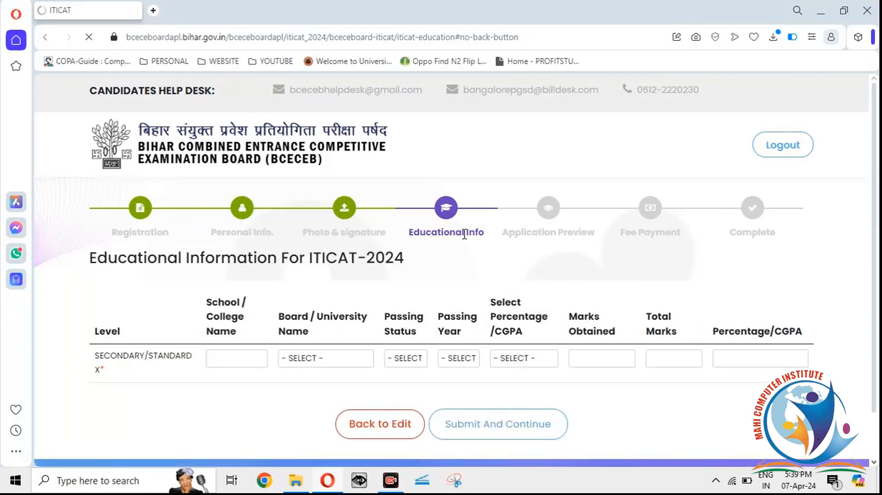
# - Enter ABCD SCHOOL as the Standard X school name
pyautogui.moveTo(532, 231); pyautogui.dragTo(563, 232)
pyautogui.moveTo(620, 233); pyautogui.dragTo(688, 240)
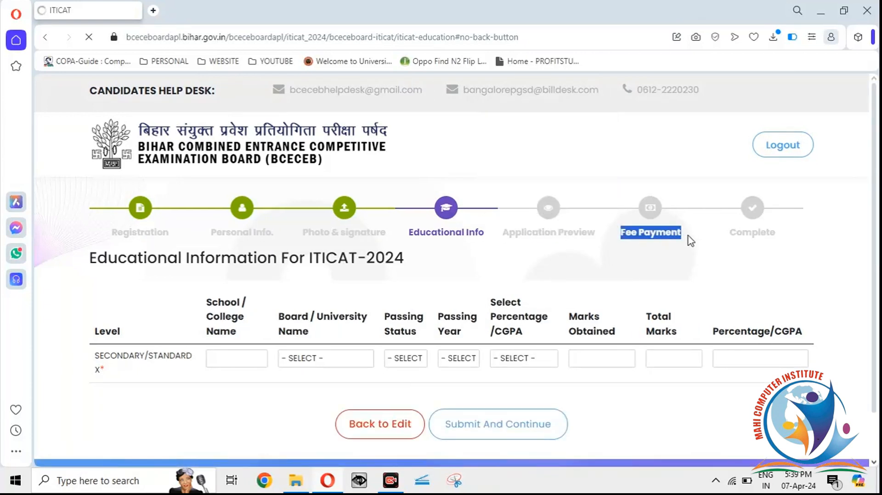
pyautogui.click(737, 246)
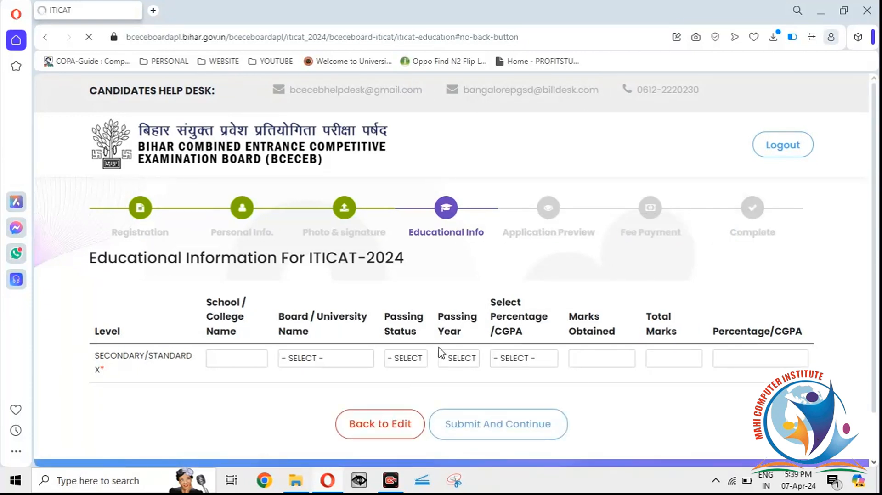
pyautogui.scroll(-1, 345, 363)
pyautogui.moveTo(97, 307); pyautogui.dragTo(161, 318)
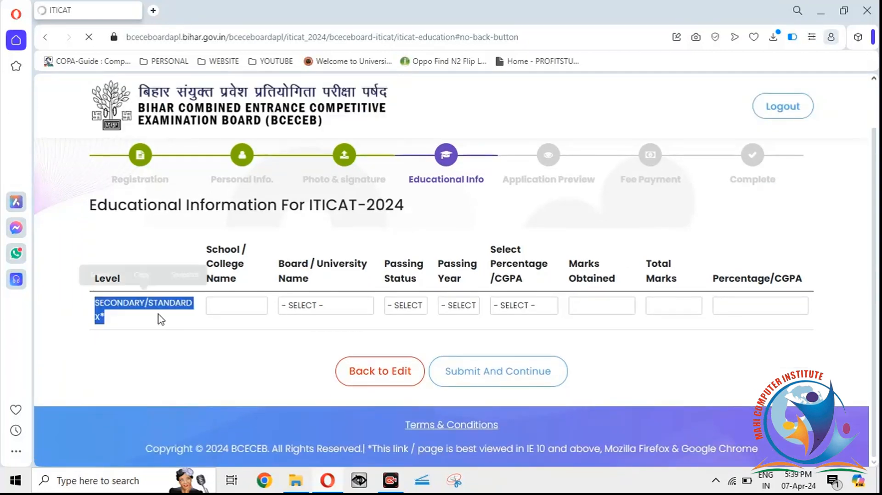
pyautogui.click(239, 305)
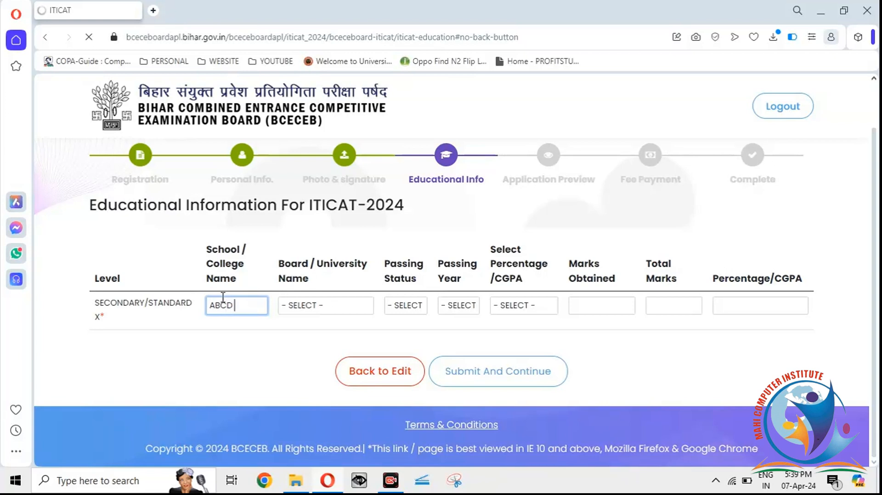
pyautogui.write('ABCD SCHOOL')
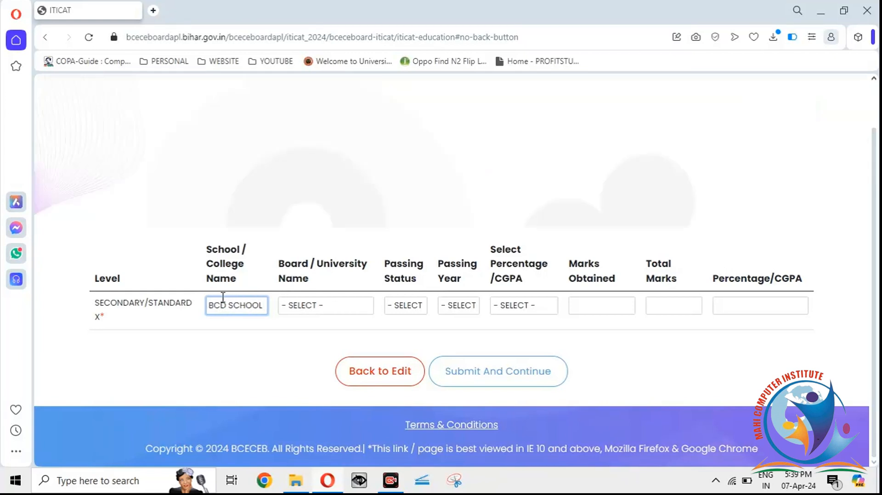
pyautogui.press('Tab')
# - Set the board to BIHAR SCHOOL EXAMINATION BOARD, status PASSED, and passing year 2020
pyautogui.click(296, 305)
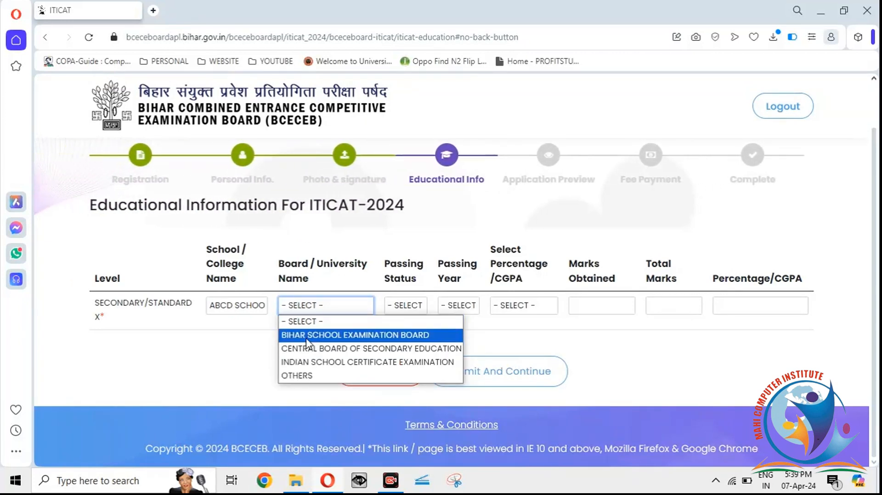
pyautogui.click(308, 337)
pyautogui.click(342, 307)
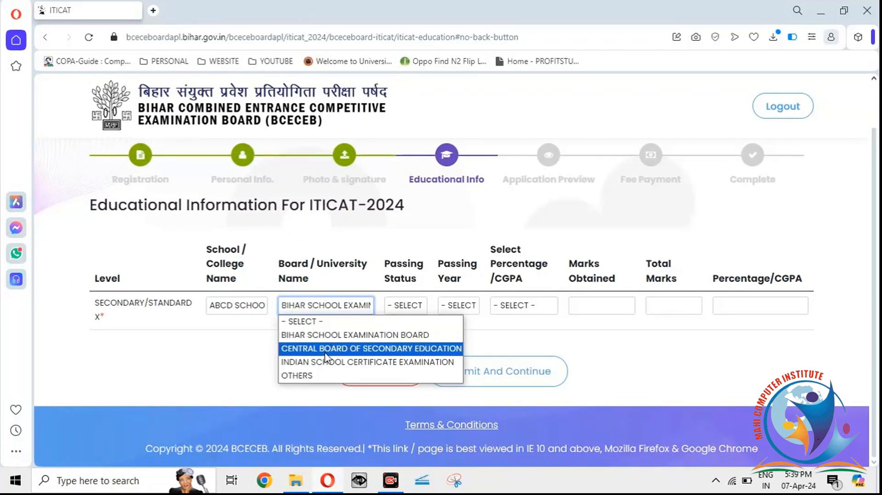
pyautogui.click(323, 339)
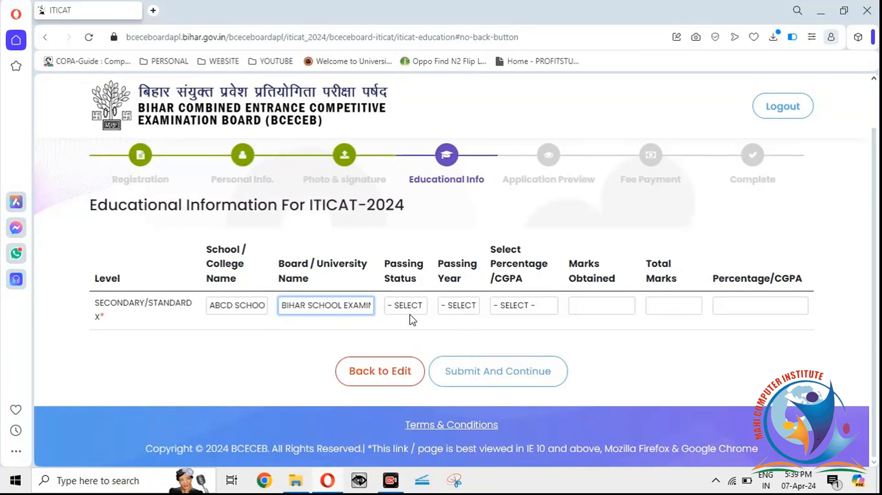
pyautogui.click(423, 307)
pyautogui.click(415, 335)
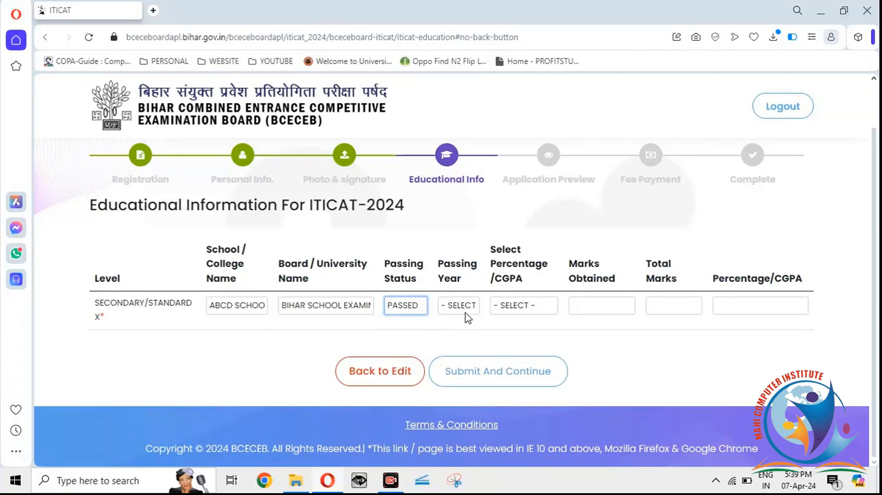
pyautogui.click(470, 313)
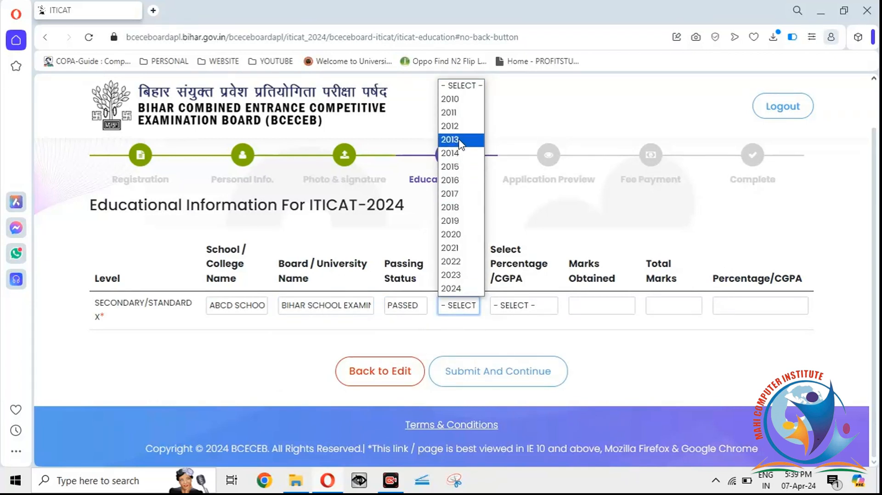
pyautogui.click(453, 235)
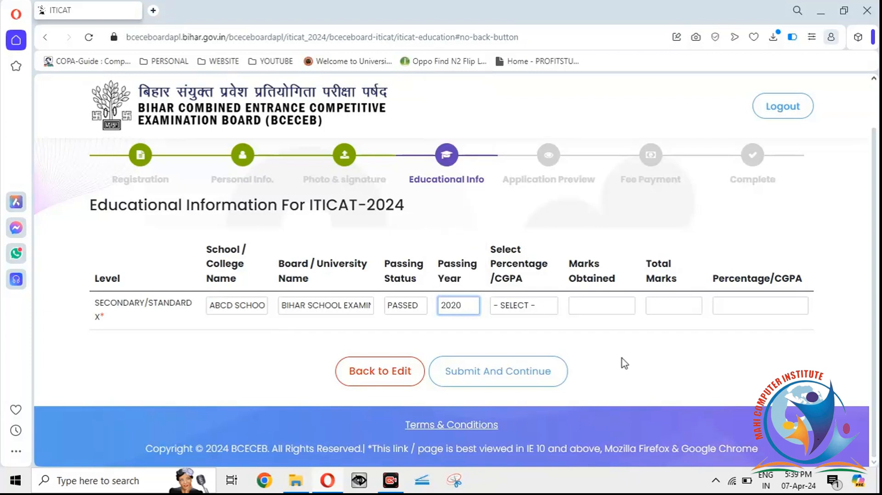
# - Choose PERCENTAGE and enter 495 of 500 marks, yielding 99.00 percent
pyautogui.click(524, 308)
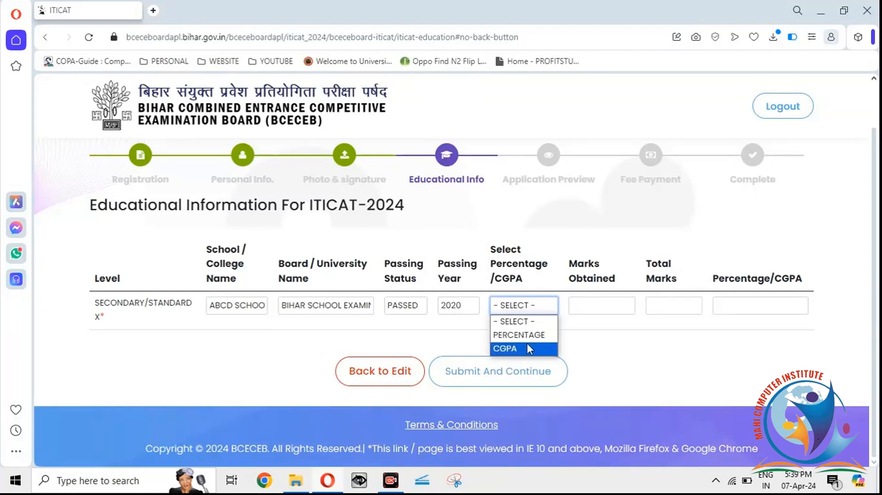
pyautogui.click(517, 336)
pyautogui.click(580, 308)
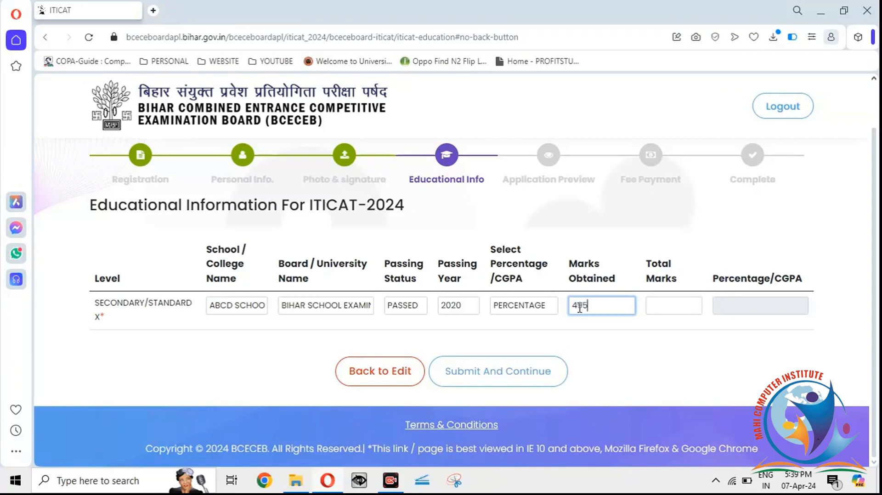
pyautogui.press('Tab')
pyautogui.write('500')
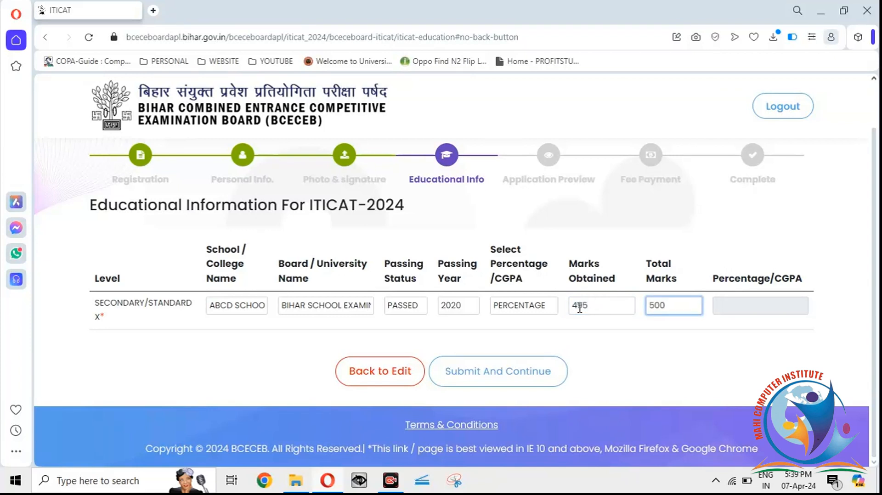
pyautogui.click(580, 308)
pyautogui.doubleClick(590, 306)
pyautogui.moveTo(665, 307); pyautogui.dragTo(654, 306)
pyautogui.click(725, 307)
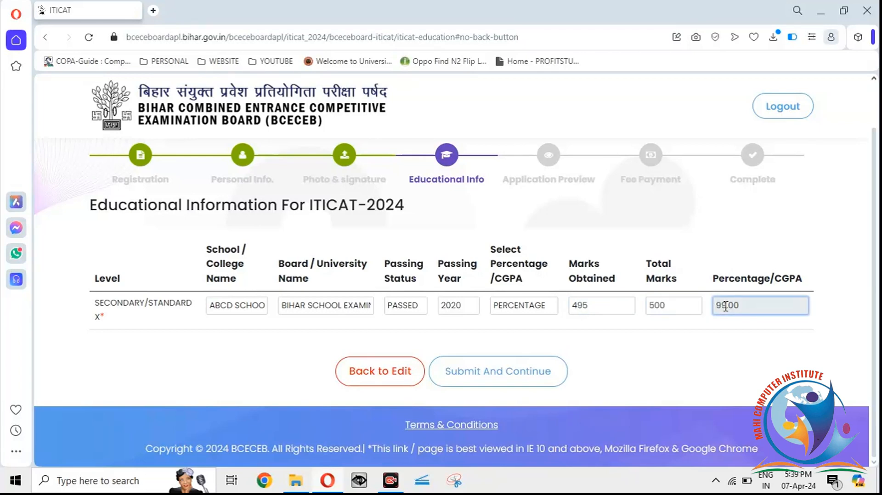
pyautogui.click(511, 382)
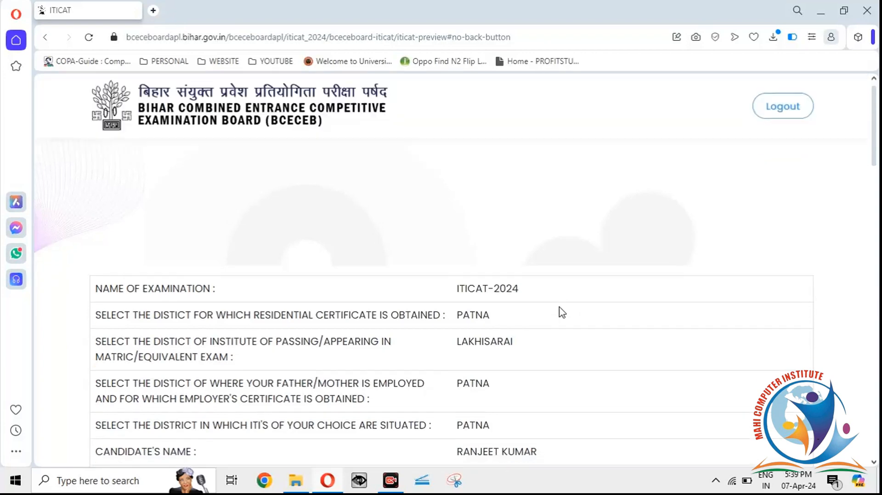
pyautogui.scroll(-4, 561, 312)
pyautogui.scroll(-10, 562, 312)
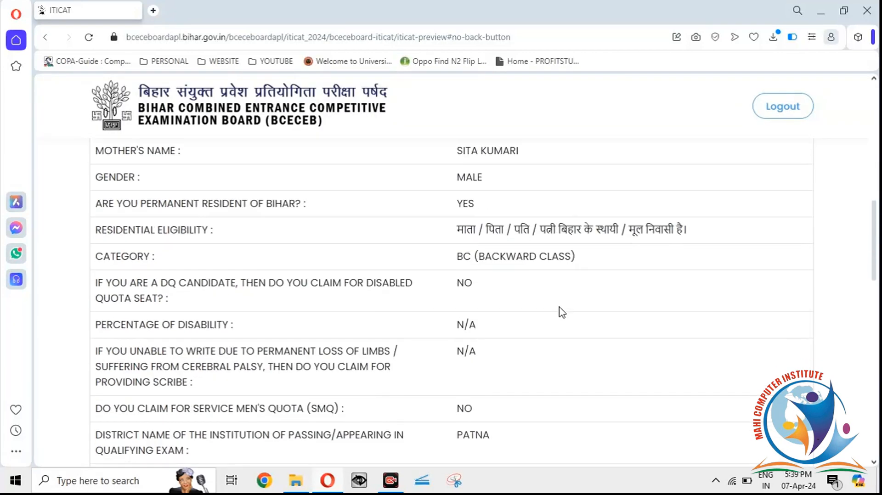
pyautogui.scroll(3, 562, 312)
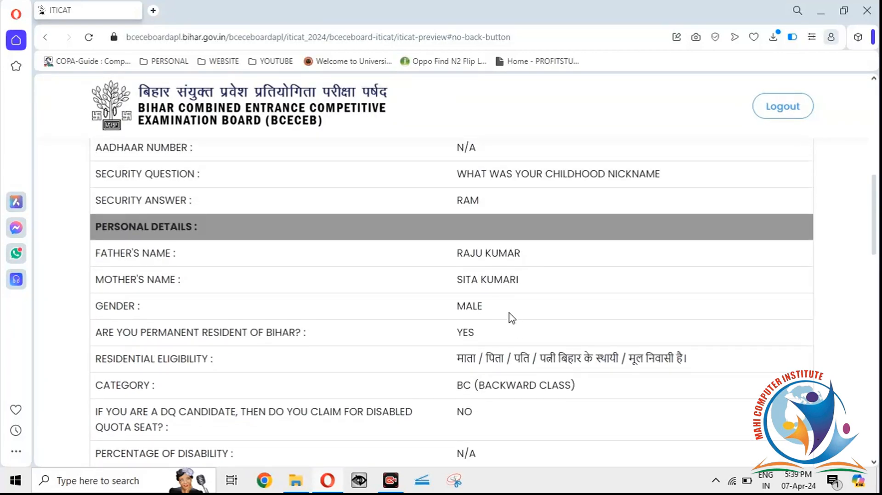
pyautogui.scroll(-10, 511, 318)
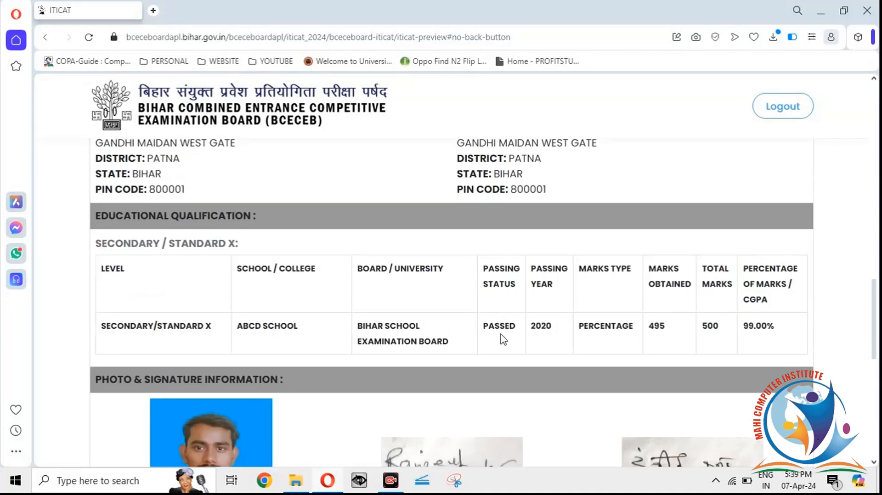
pyautogui.scroll(-3, 503, 335)
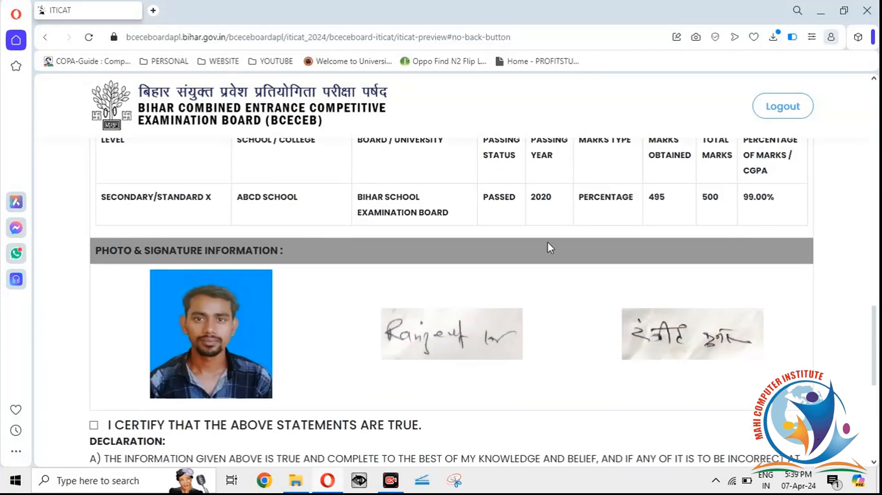
pyautogui.scroll(-3, 548, 243)
pyautogui.scroll(-2, 96, 231)
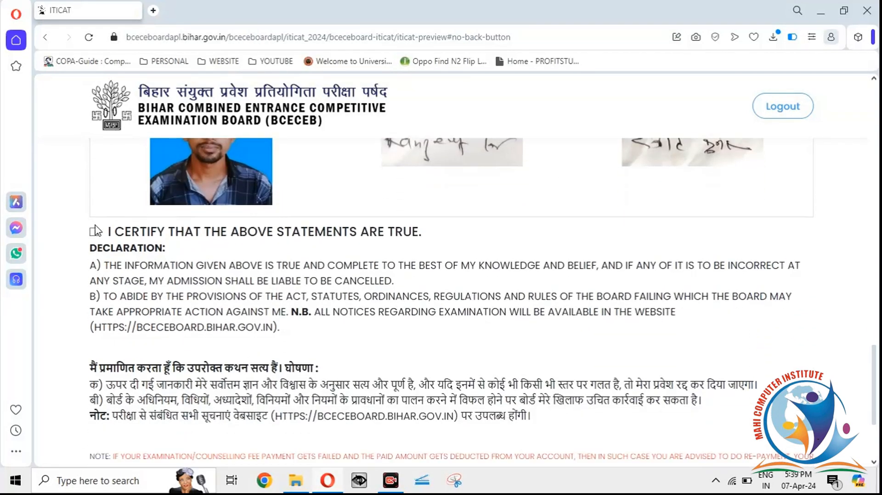
pyautogui.scroll(-3, 270, 288)
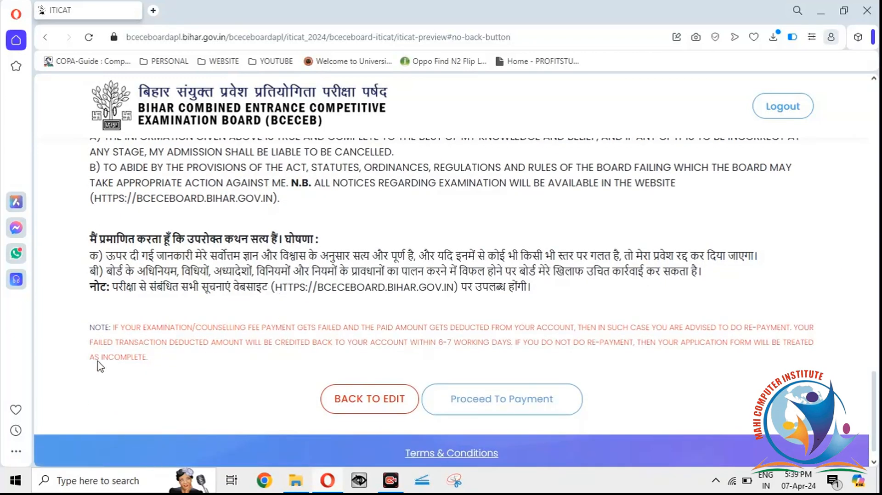
pyautogui.moveTo(91, 239); pyautogui.dragTo(328, 238)
pyautogui.click(334, 238)
pyautogui.moveTo(107, 258); pyautogui.dragTo(772, 259)
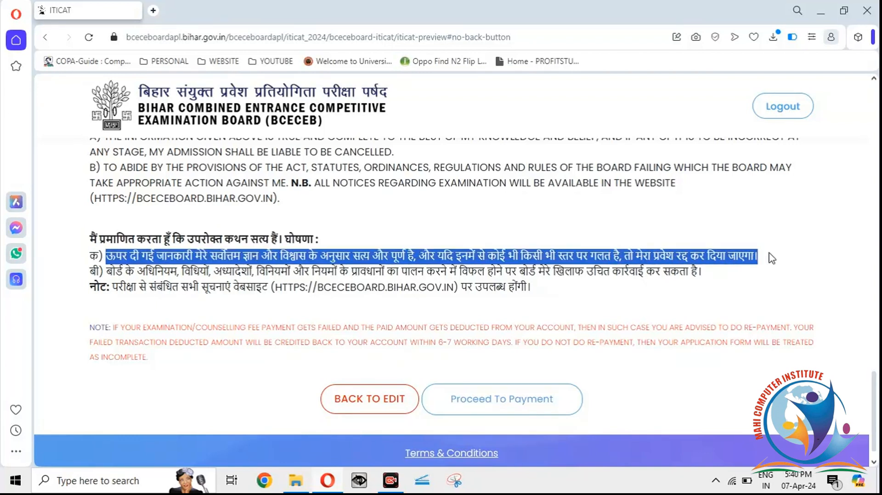
pyautogui.click(589, 275)
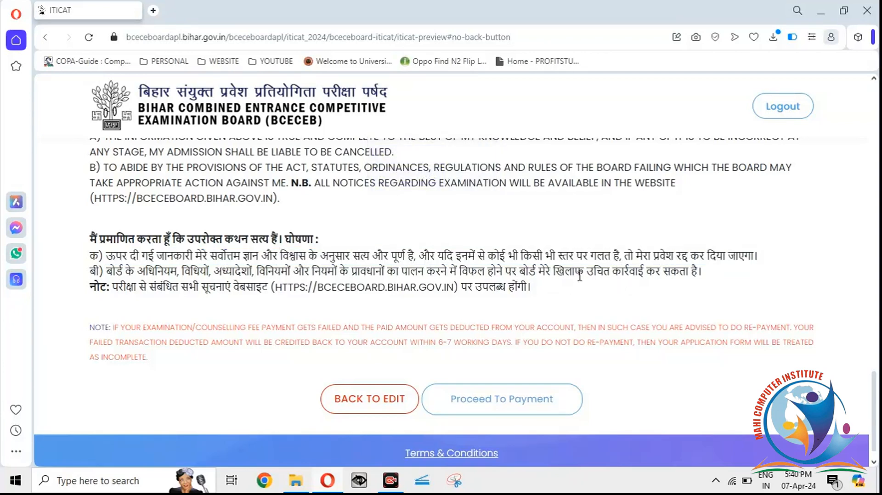
pyautogui.moveTo(115, 272); pyautogui.dragTo(709, 283)
pyautogui.click(709, 281)
pyautogui.moveTo(117, 288); pyautogui.dragTo(545, 279)
pyautogui.click(540, 286)
# - Proceed to payment and accept the Rs. 750 fee confirmation to open BillDesk
pyautogui.click(504, 405)
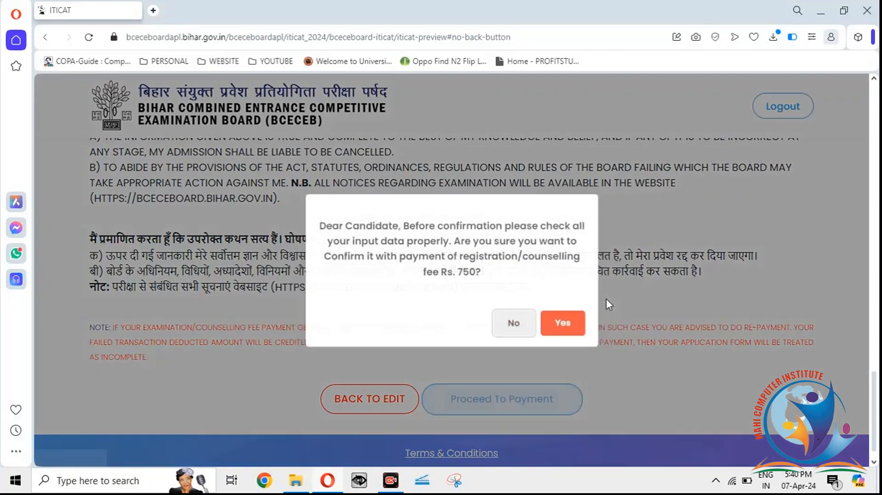
pyautogui.moveTo(481, 274); pyautogui.dragTo(449, 281)
pyautogui.click(485, 272)
pyautogui.click(459, 281)
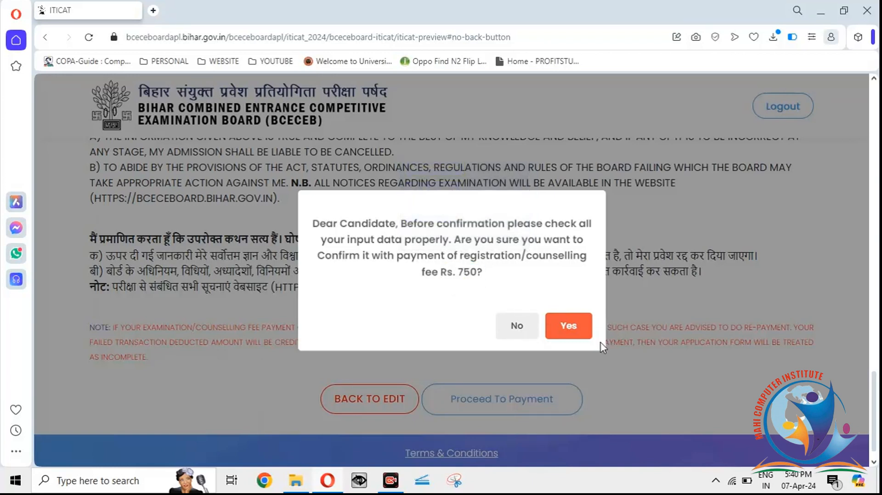
pyautogui.click(570, 327)
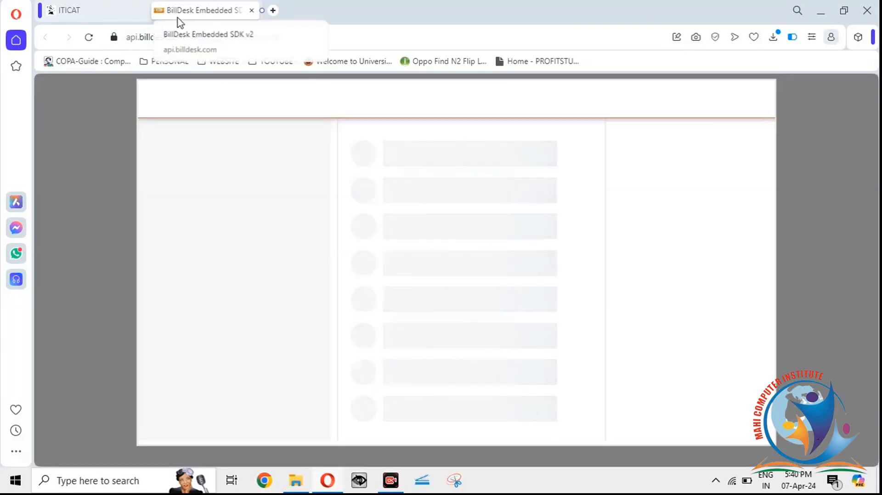
# - Look through the Wallets options, then switch to Credit / Debit Cards payment
pyautogui.click(219, 243)
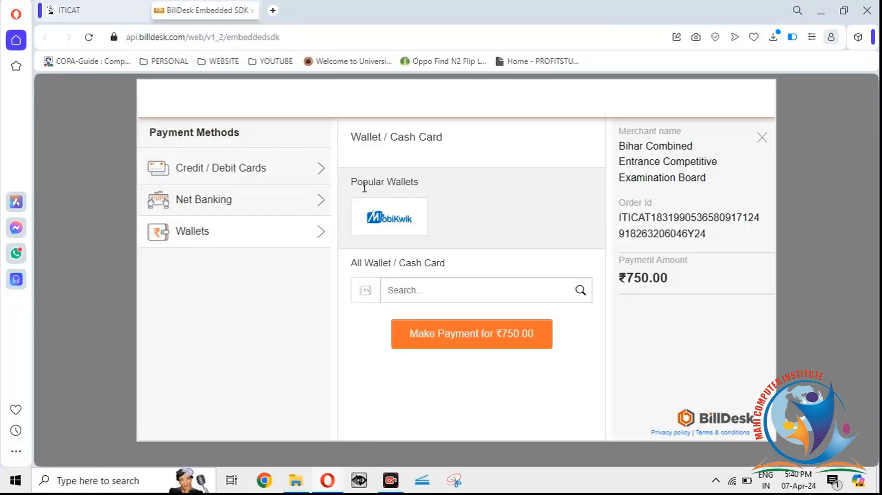
pyautogui.click(389, 294)
pyautogui.click(214, 171)
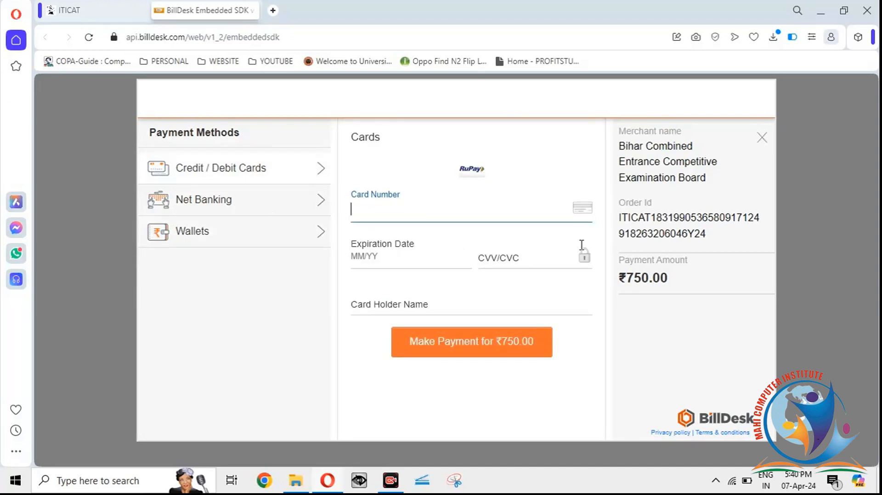
# - Submit the empty card form, step through its fields, and close it without paying
pyautogui.click(478, 348)
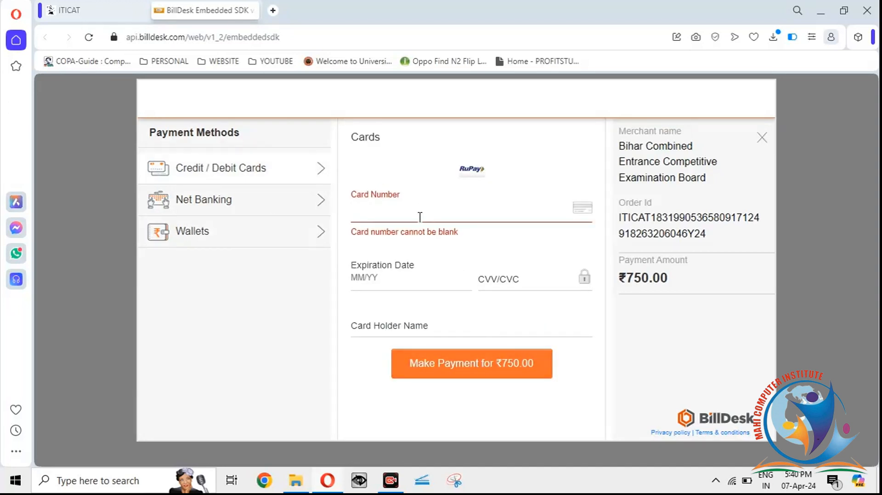
pyautogui.click(425, 284)
pyautogui.click(502, 282)
pyautogui.click(458, 326)
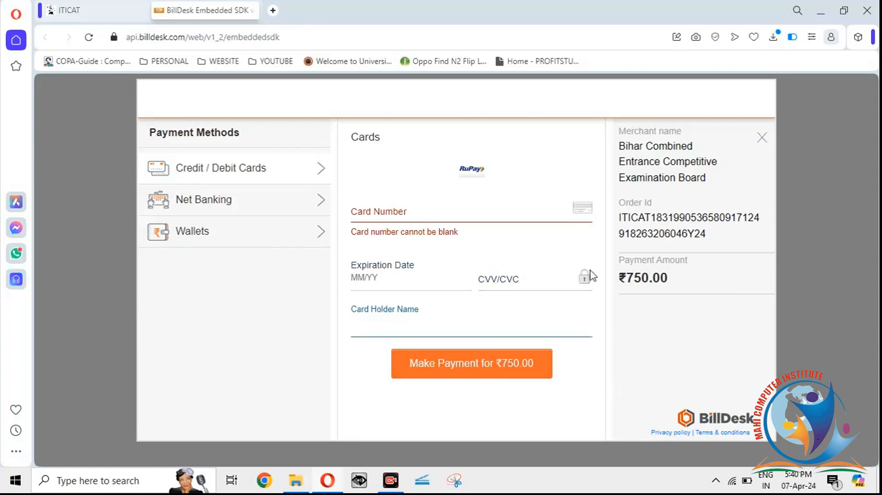
pyautogui.click(765, 138)
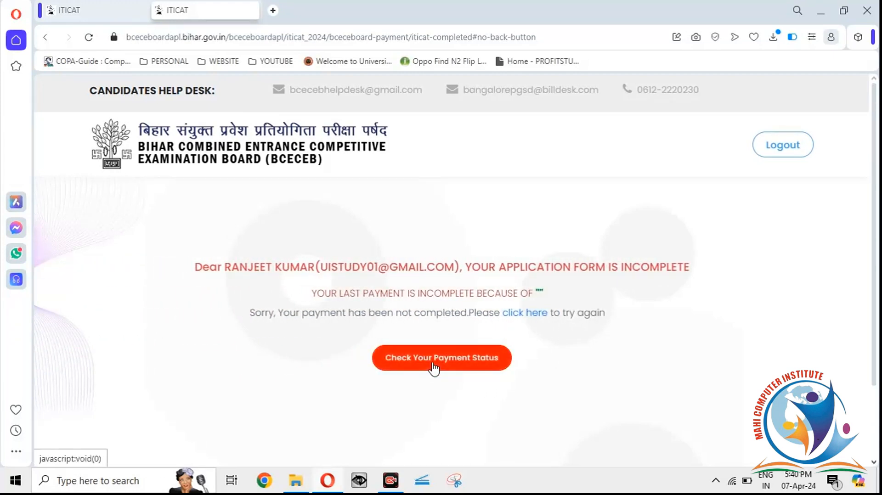
# - Read the application and payment incomplete notices, then follow the 'click here' retry link
pyautogui.moveTo(193, 269); pyautogui.dragTo(604, 262)
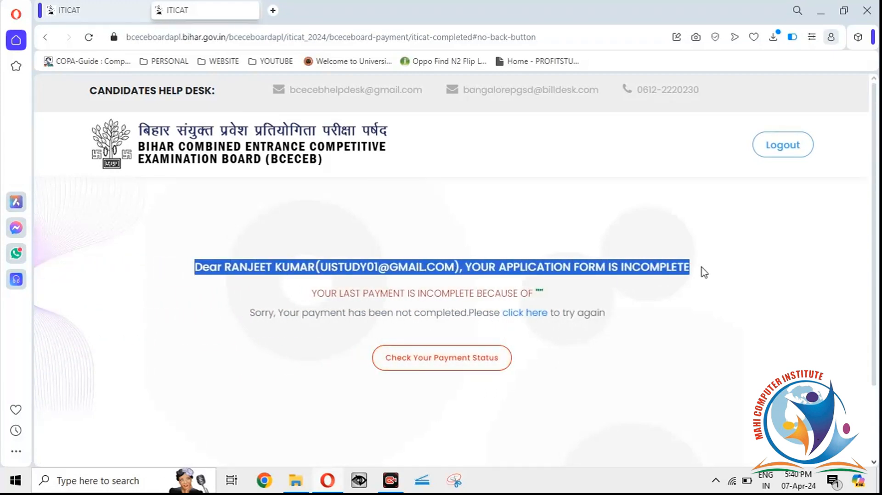
pyautogui.click(671, 280)
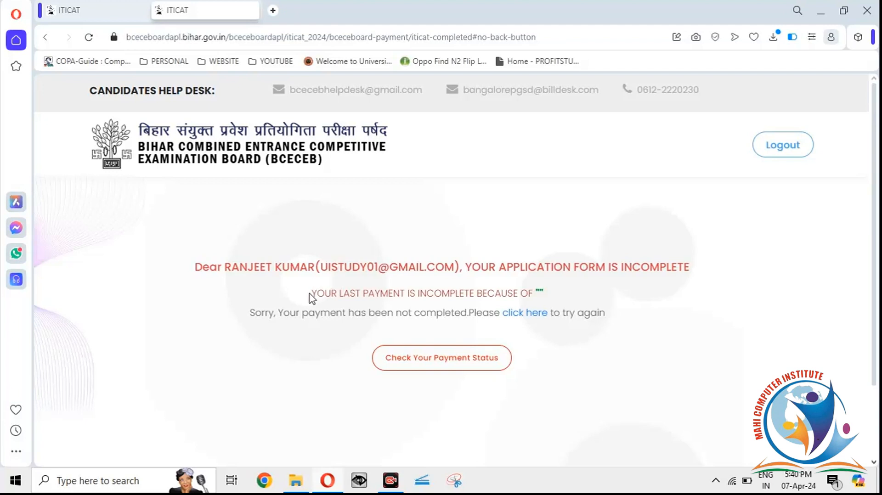
pyautogui.moveTo(312, 298); pyautogui.dragTo(538, 296)
pyautogui.click(536, 293)
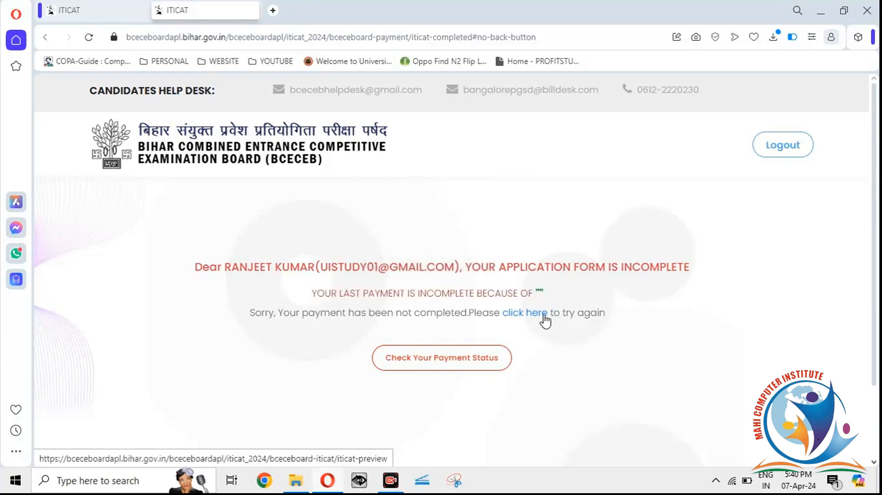
pyautogui.moveTo(251, 316); pyautogui.dragTo(379, 330)
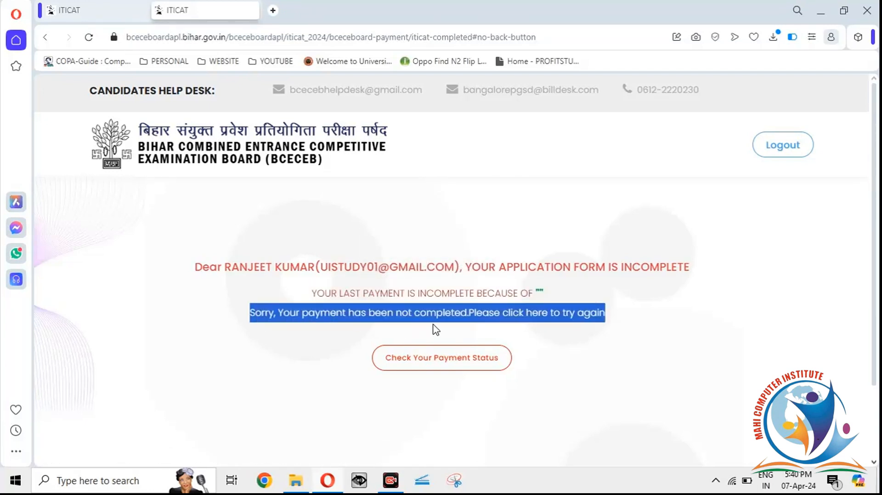
pyautogui.click(479, 309)
pyautogui.click(531, 312)
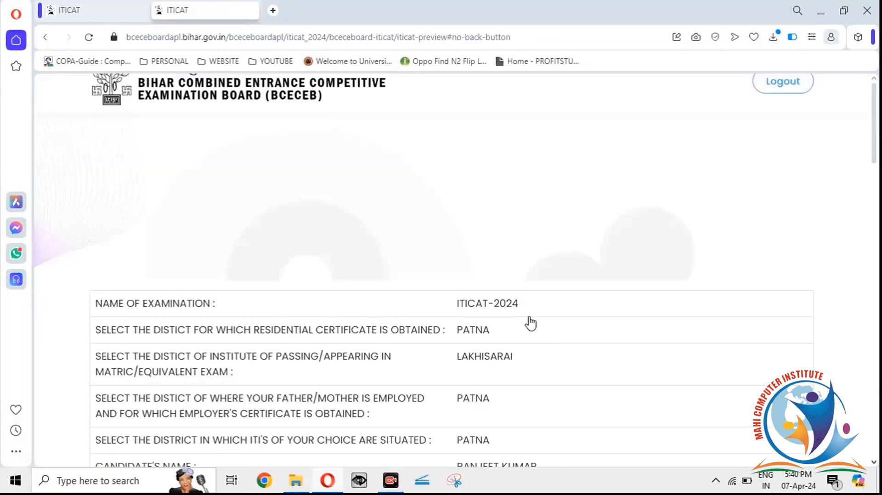
# - Reopen the application with BACK TO EDIT and zoom the page out to 80%
pyautogui.scroll(-20, 444, 339)
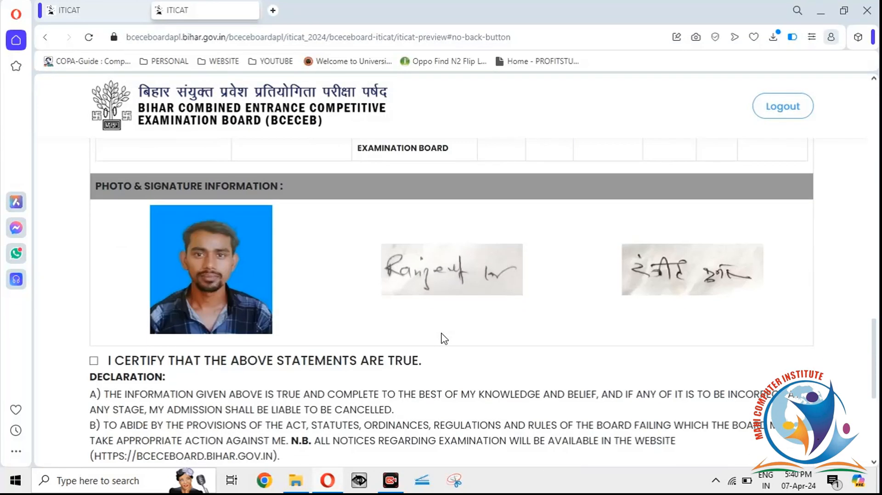
pyautogui.scroll(-5, 444, 339)
pyautogui.scroll(2, 346, 343)
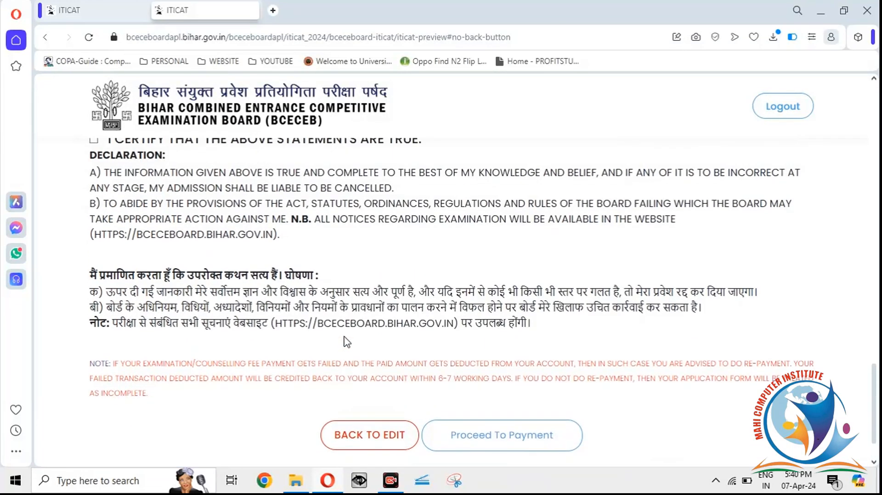
pyautogui.scroll(-2, 345, 340)
pyautogui.scroll(2, 218, 289)
pyautogui.scroll(-3, 435, 441)
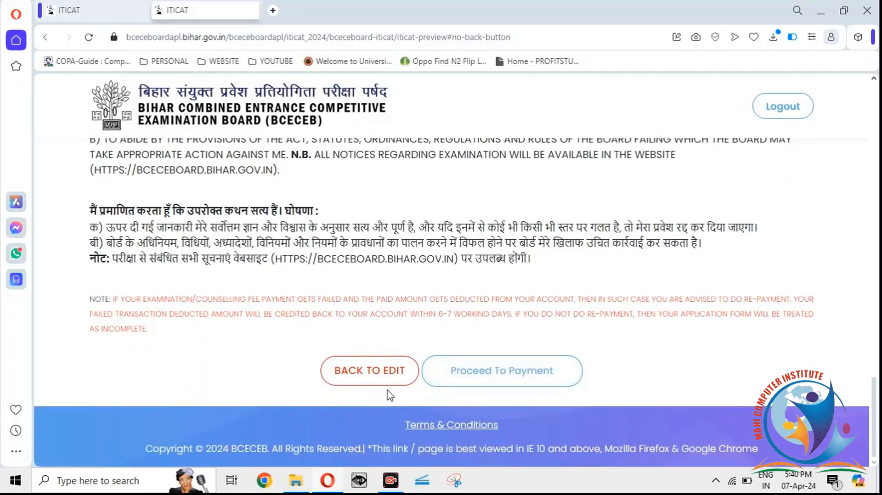
pyautogui.click(375, 376)
pyautogui.hotkey('ctrl', '-')
pyautogui.hotkey('ctrl', '-')
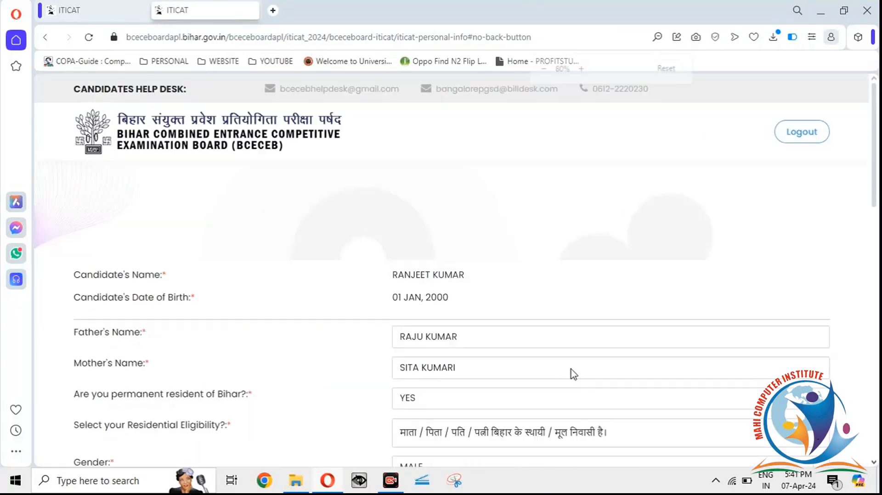
# - Re-save the personal details and the photo and signature pages
pyautogui.scroll(-10, 571, 371)
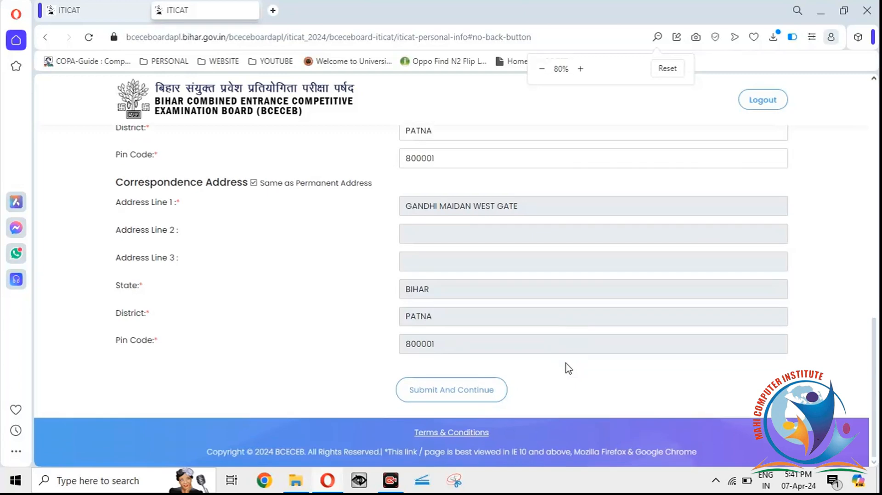
pyautogui.click(422, 398)
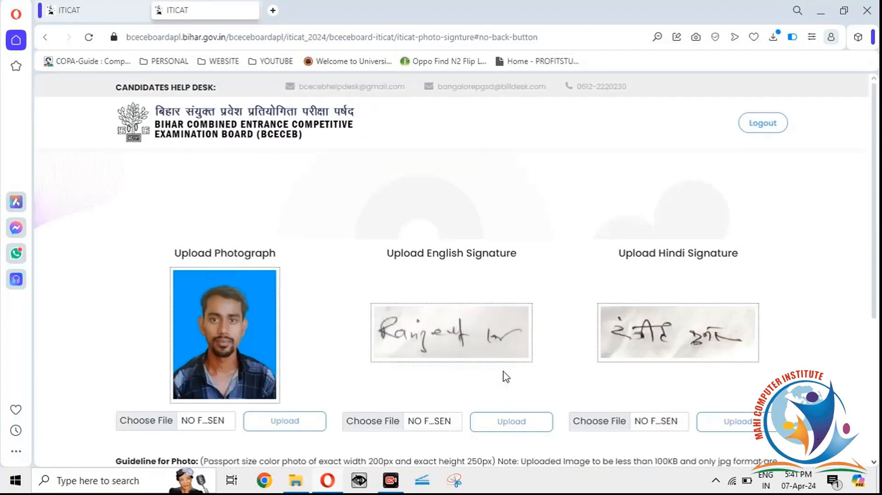
pyautogui.scroll(-5, 503, 375)
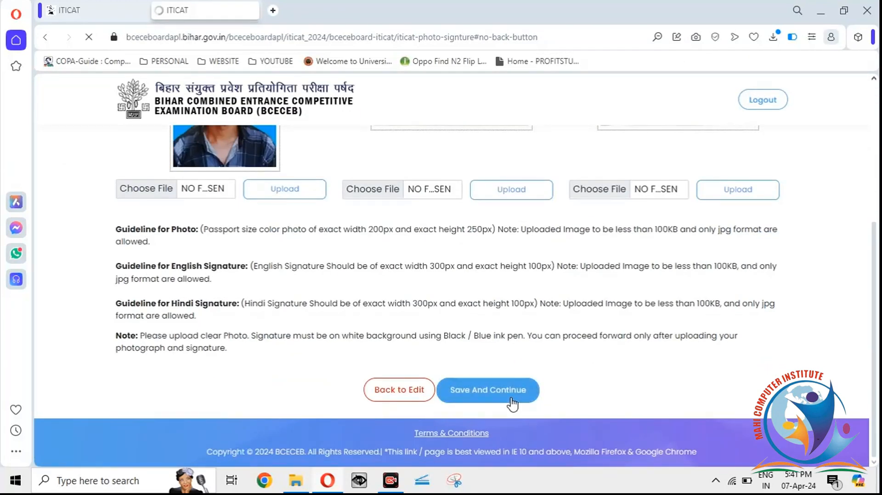
pyautogui.click(512, 401)
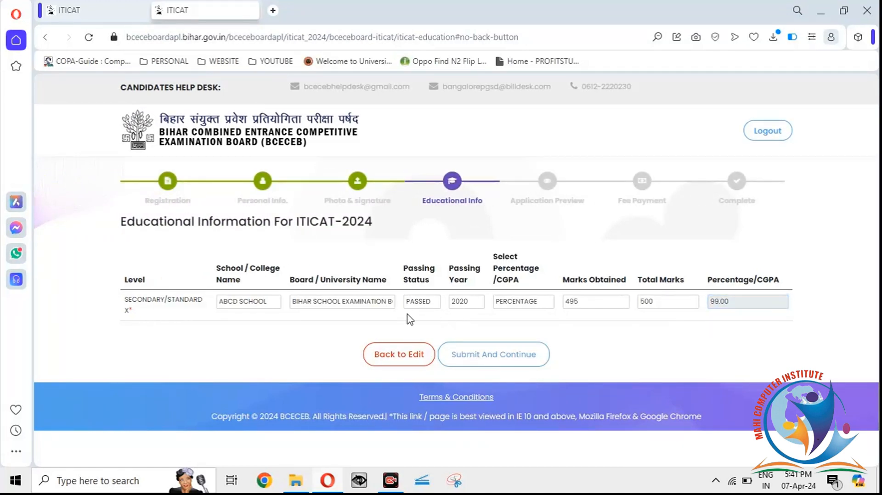
pyautogui.click(560, 219)
# - Save the educational details and certify on the preview that the above statements are true
pyautogui.click(495, 361)
pyautogui.scroll(-15, 520, 336)
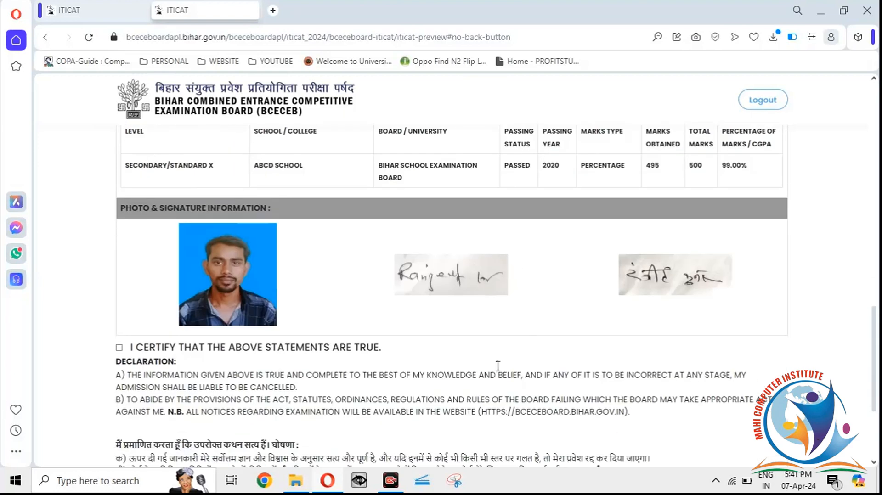
pyautogui.click(494, 391)
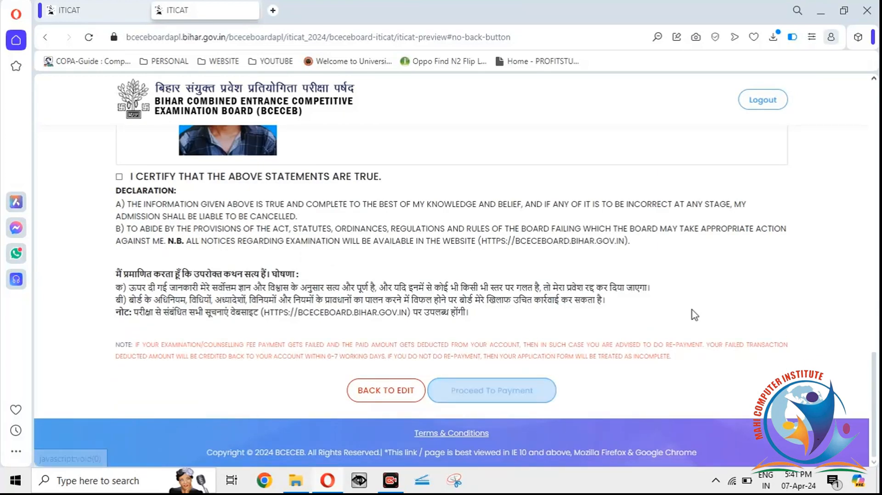
pyautogui.scroll(-5, 565, 311)
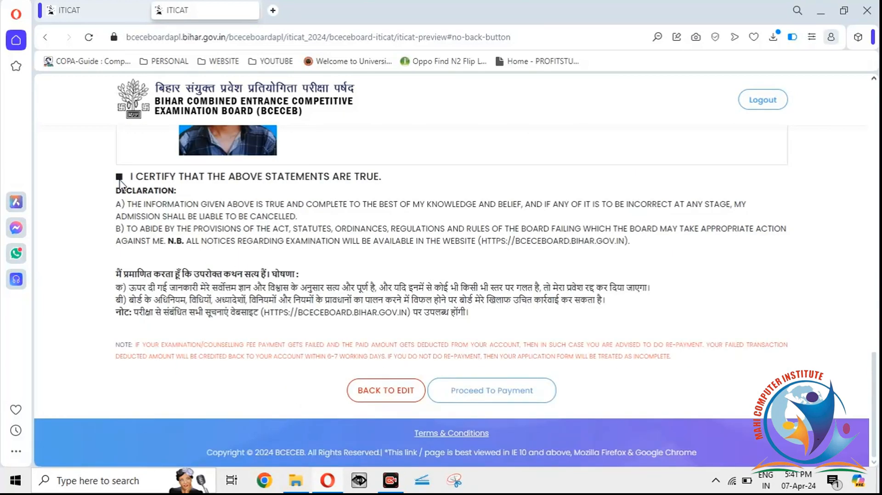
pyautogui.moveTo(132, 176); pyautogui.dragTo(371, 178)
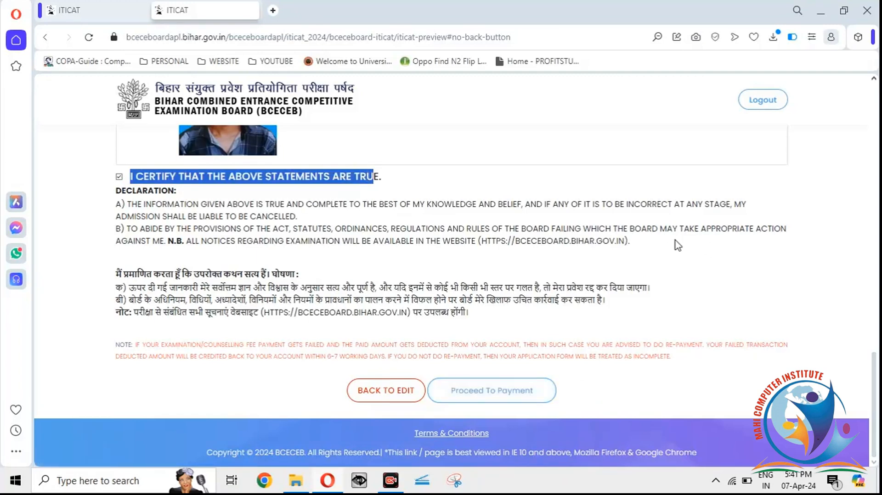
# - Review the Fee Payment and Complete progress labels, then log out of the candidate account
pyautogui.scroll(10, 674, 246)
pyautogui.scroll(10, 672, 236)
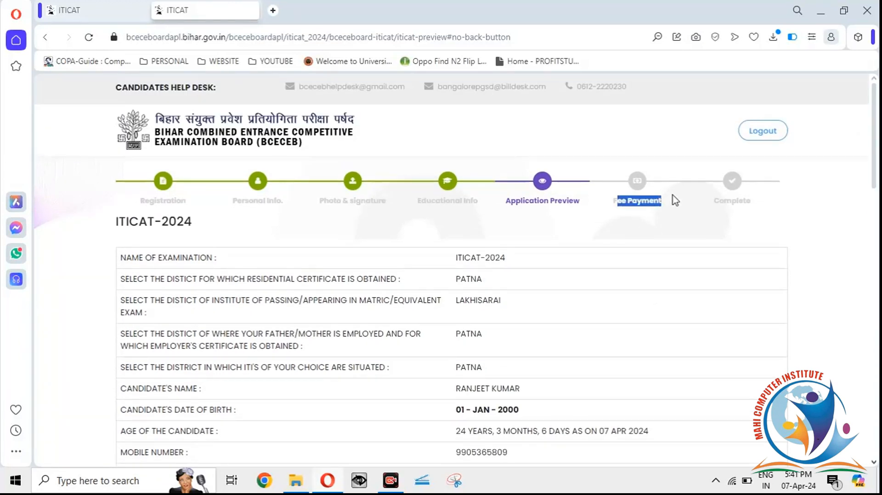
pyautogui.moveTo(734, 203); pyautogui.dragTo(747, 202)
pyautogui.click(742, 203)
pyautogui.tripleClick(639, 198)
pyautogui.click(640, 210)
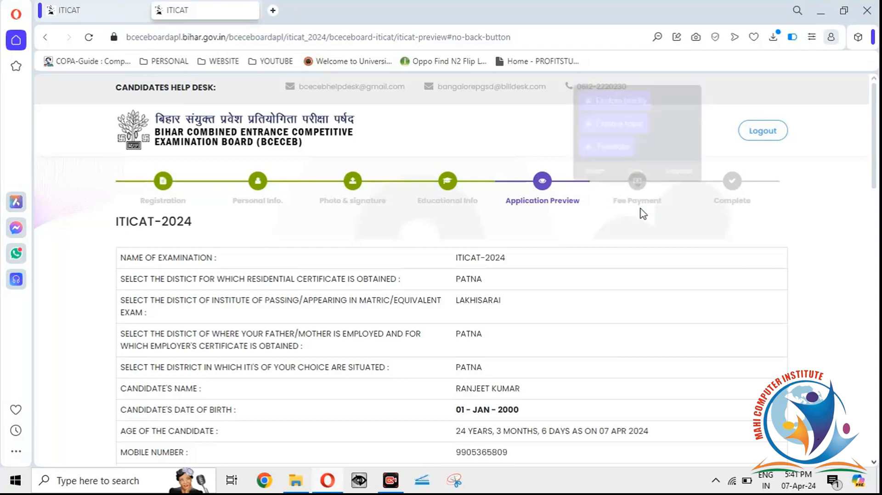
pyautogui.scroll(-20, 627, 328)
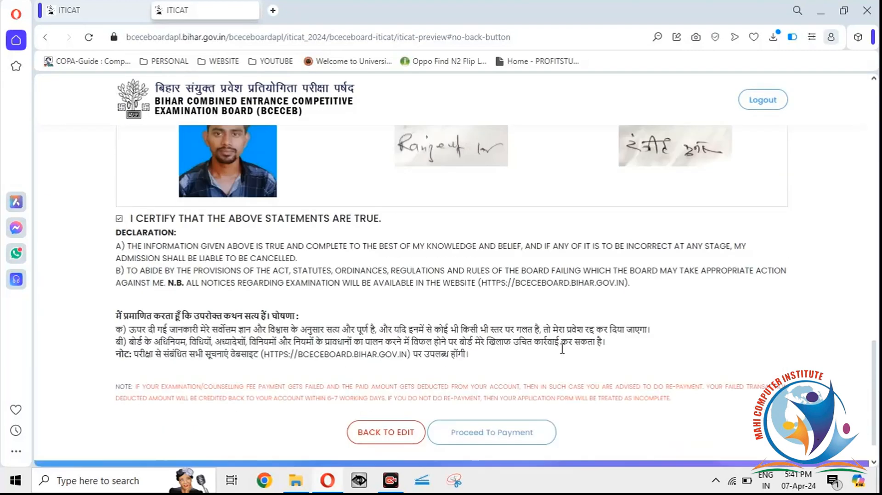
pyautogui.scroll(20, 696, 330)
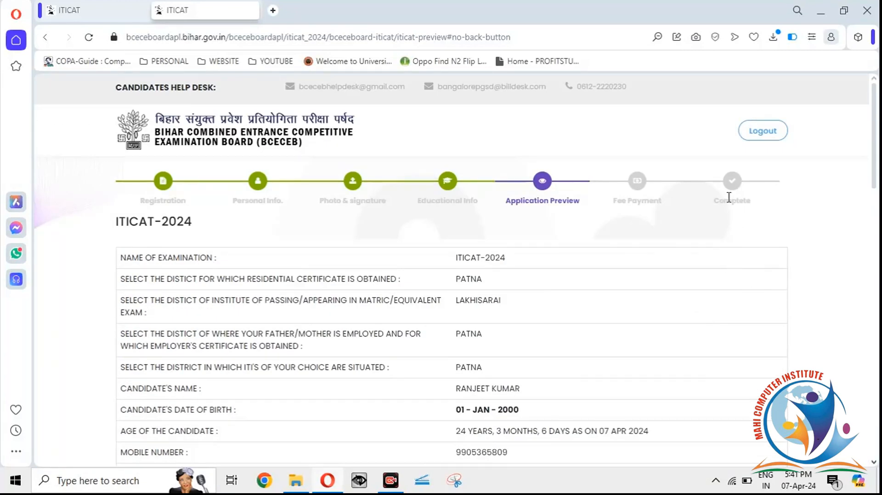
pyautogui.click(751, 198)
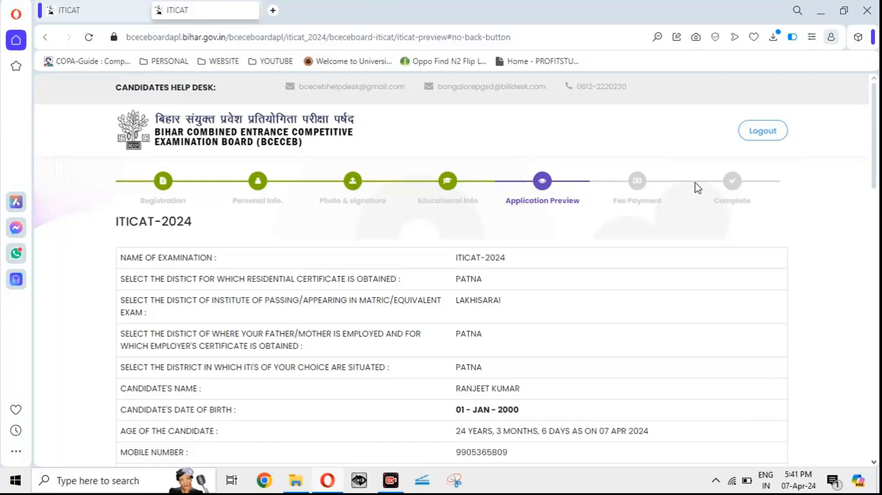
pyautogui.click(774, 130)
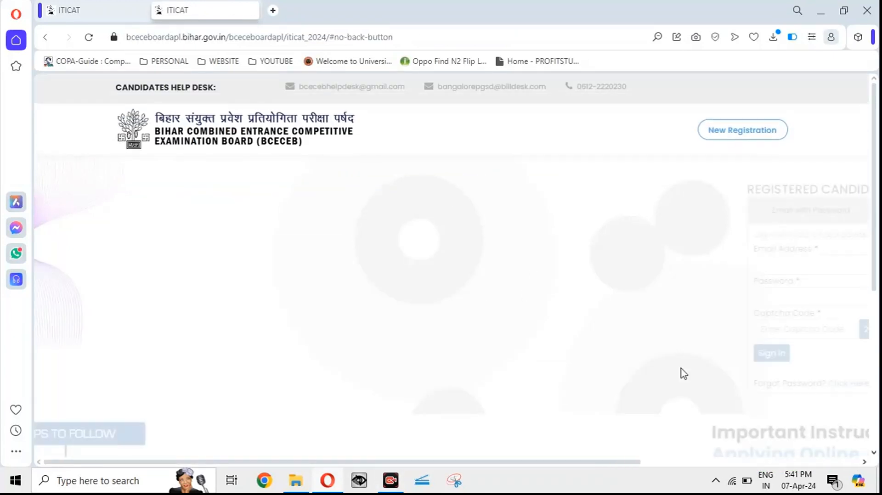